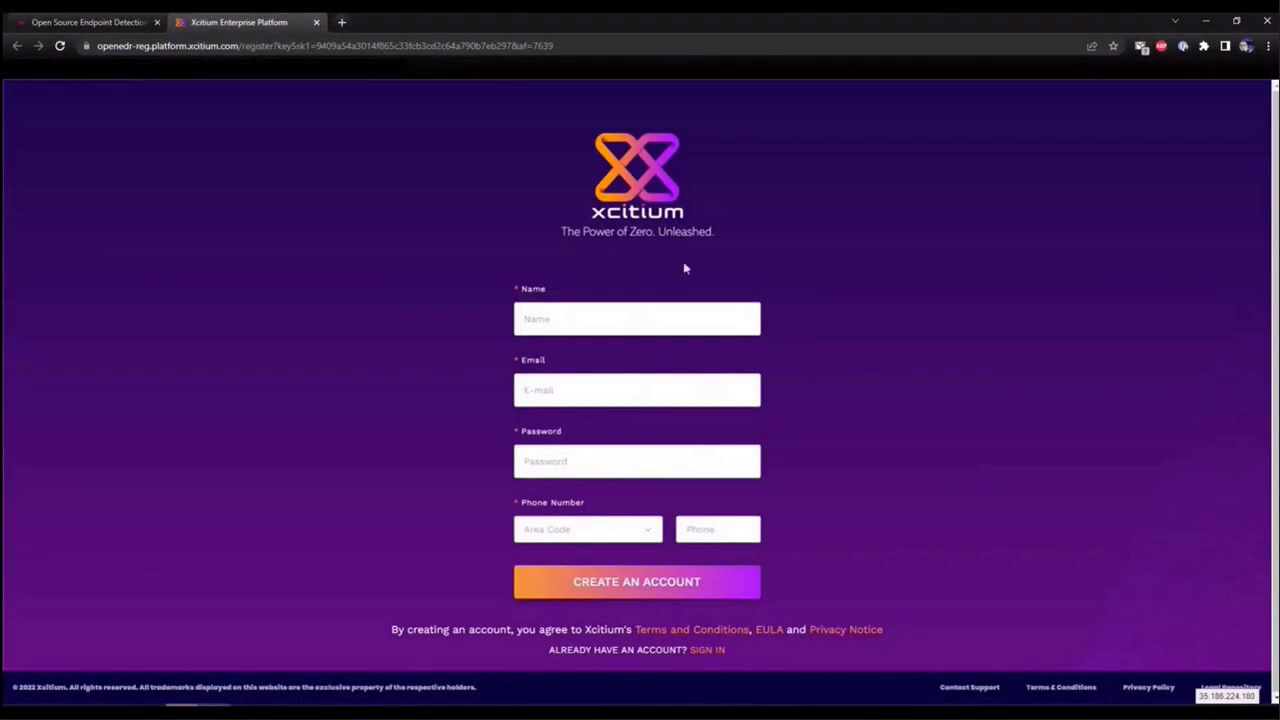
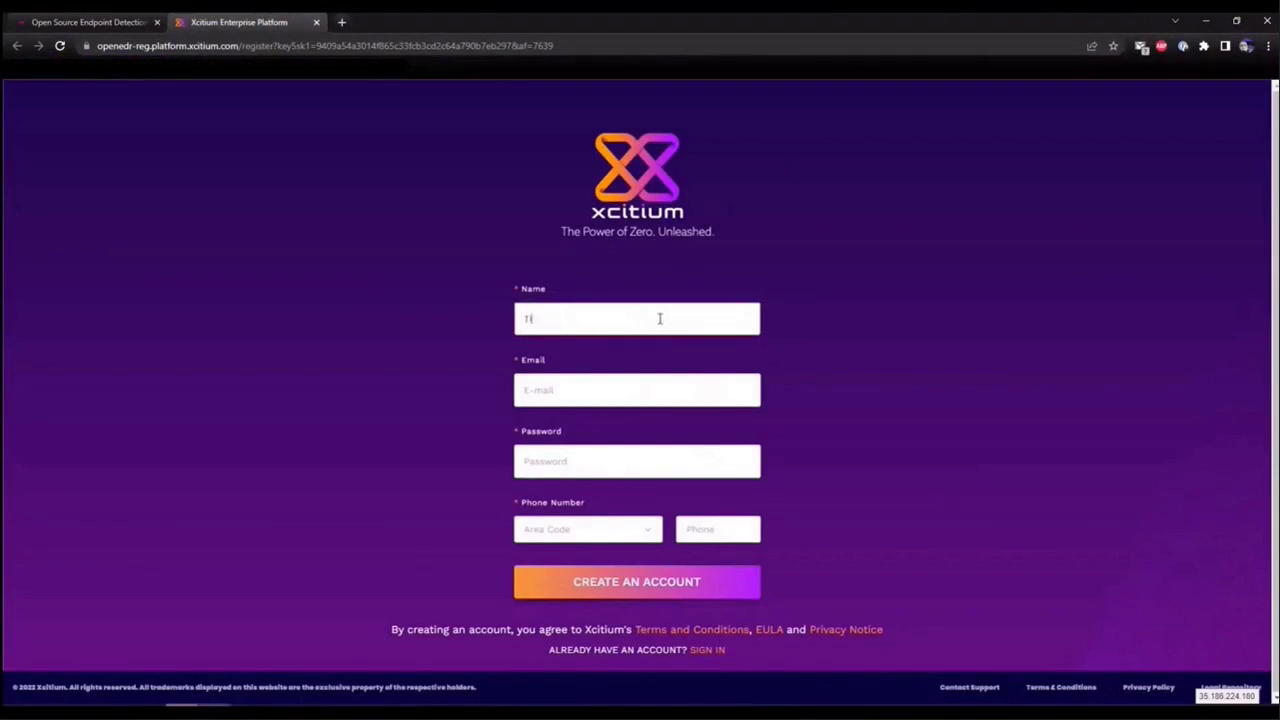
- Enter the user's full name, paste the account e-mail, and type the account password
key("Tab")
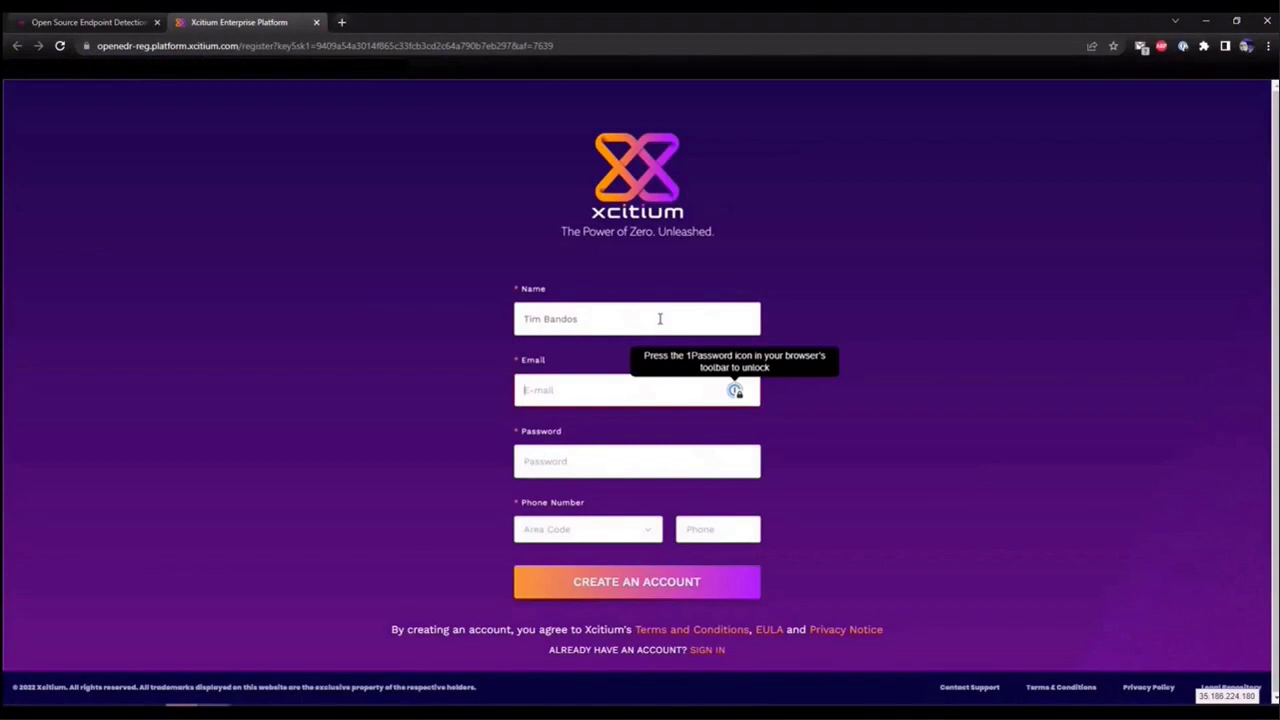
key("ctrl+v")
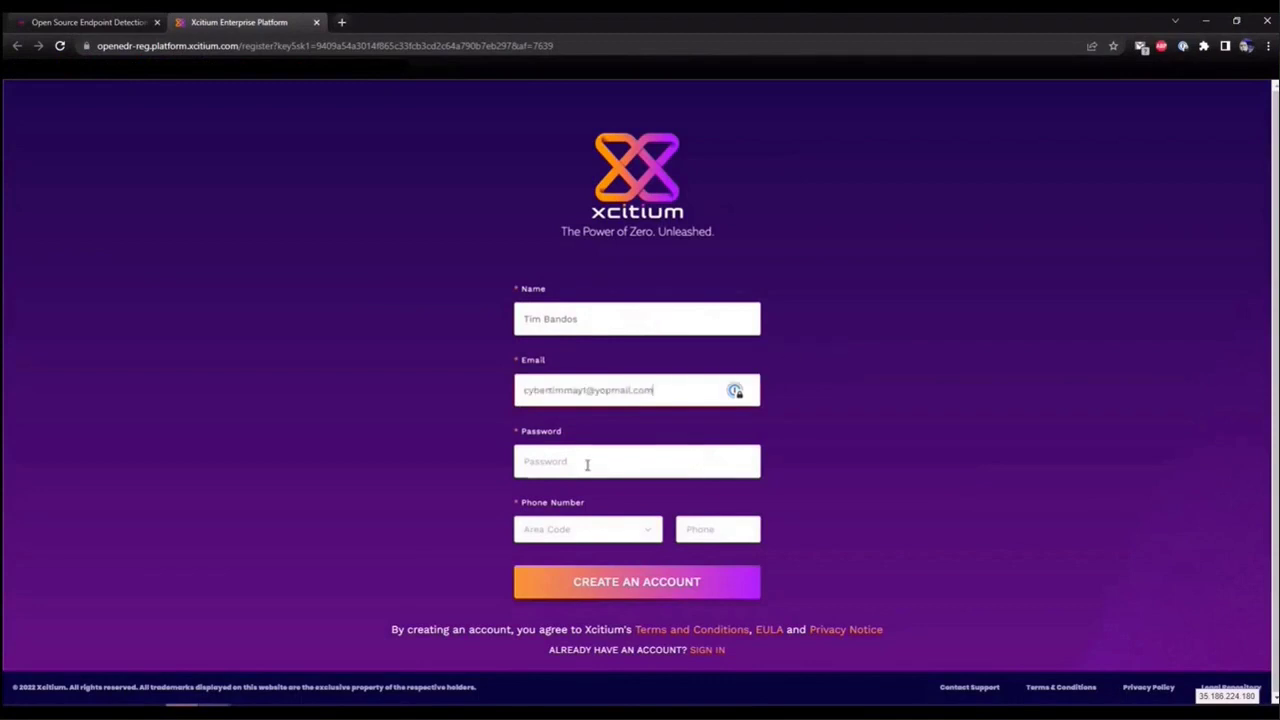
left_click(600, 460)
type("a")
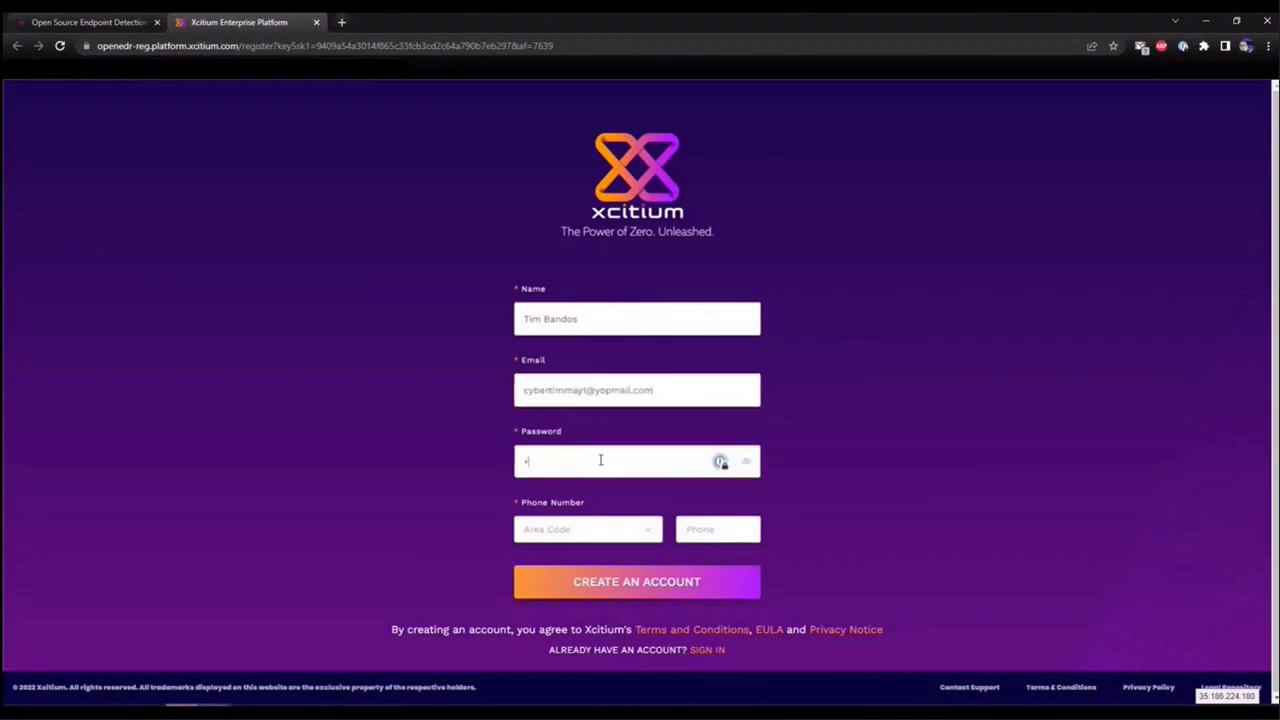
type("aaaaaa")
- Choose United States +1 as area code, enter the phone number, and submit the sign-up
left_click(566, 532)
type("united")
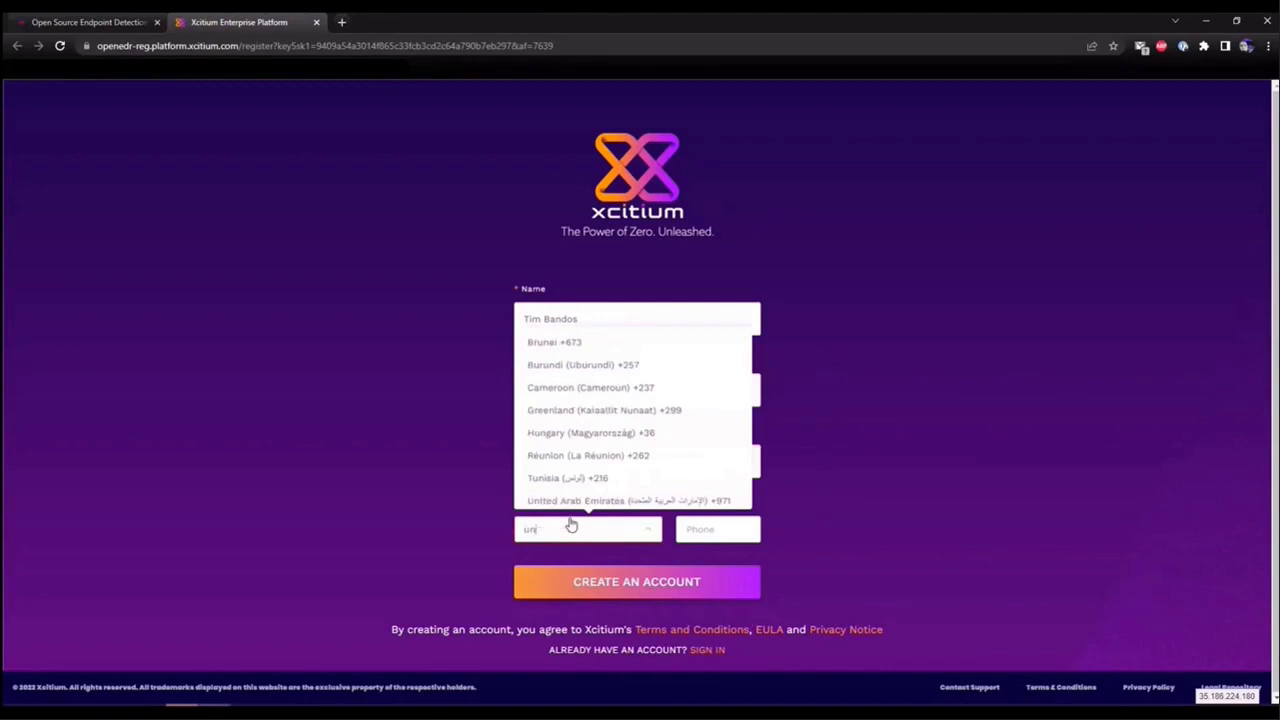
left_click(637, 609)
left_click(709, 527)
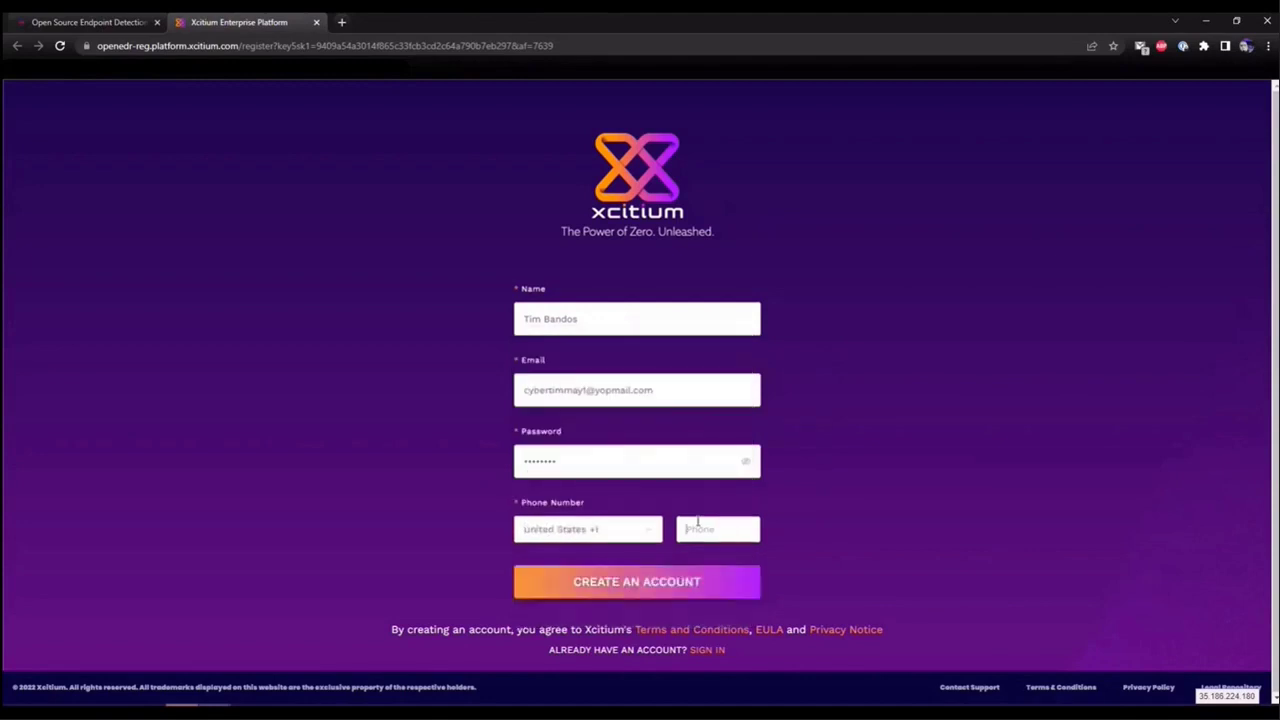
left_click(669, 587)
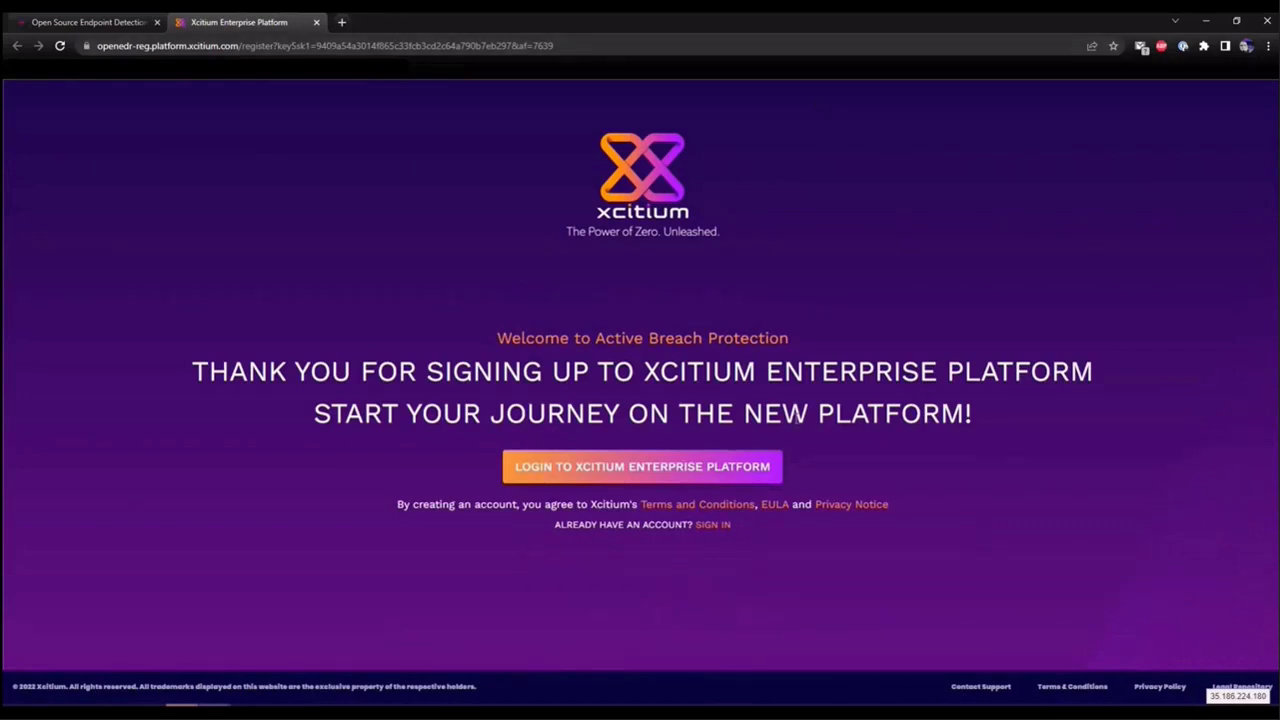
- Log in to the new Xcitium account with its e-mail and password
left_click(716, 475)
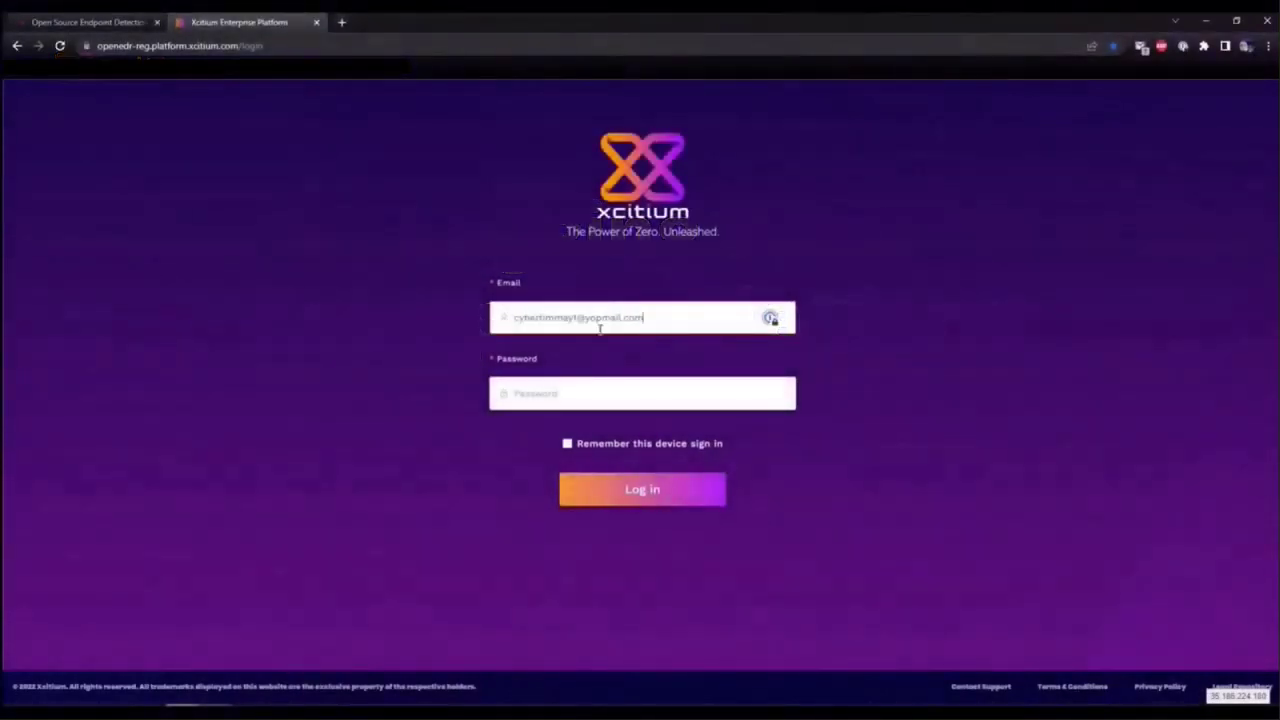
left_click(595, 390)
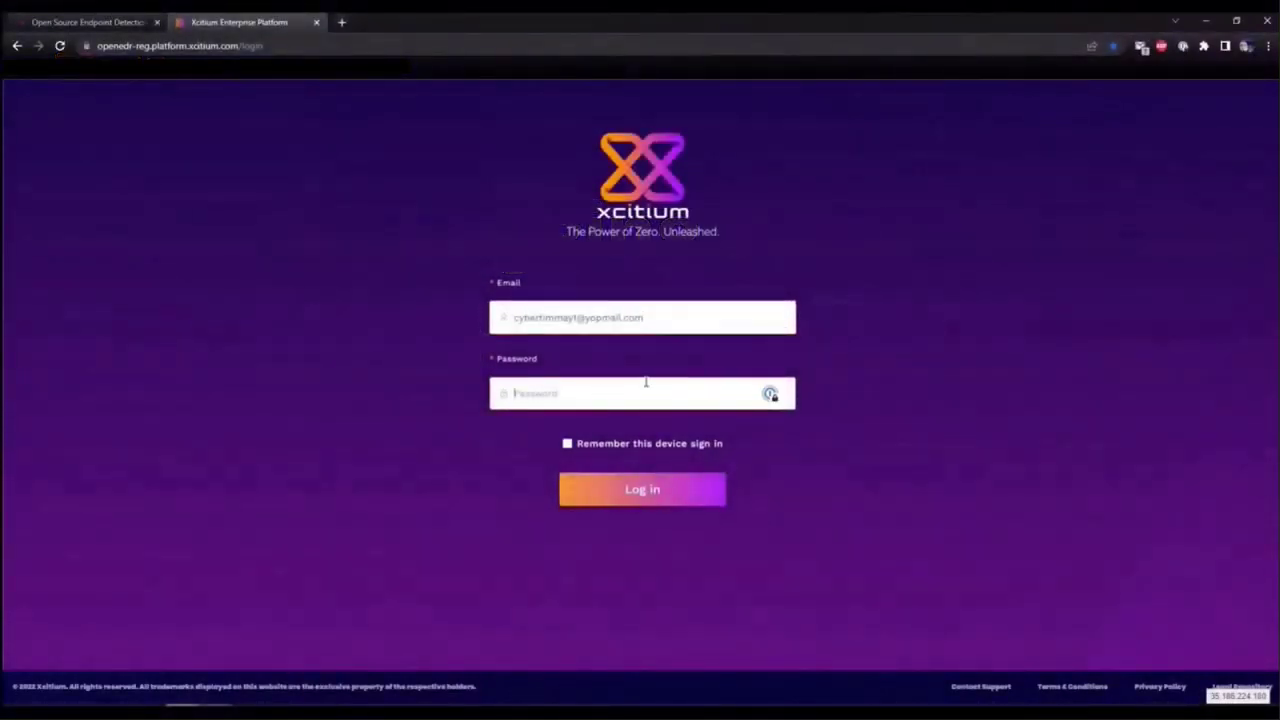
type("••••••••")
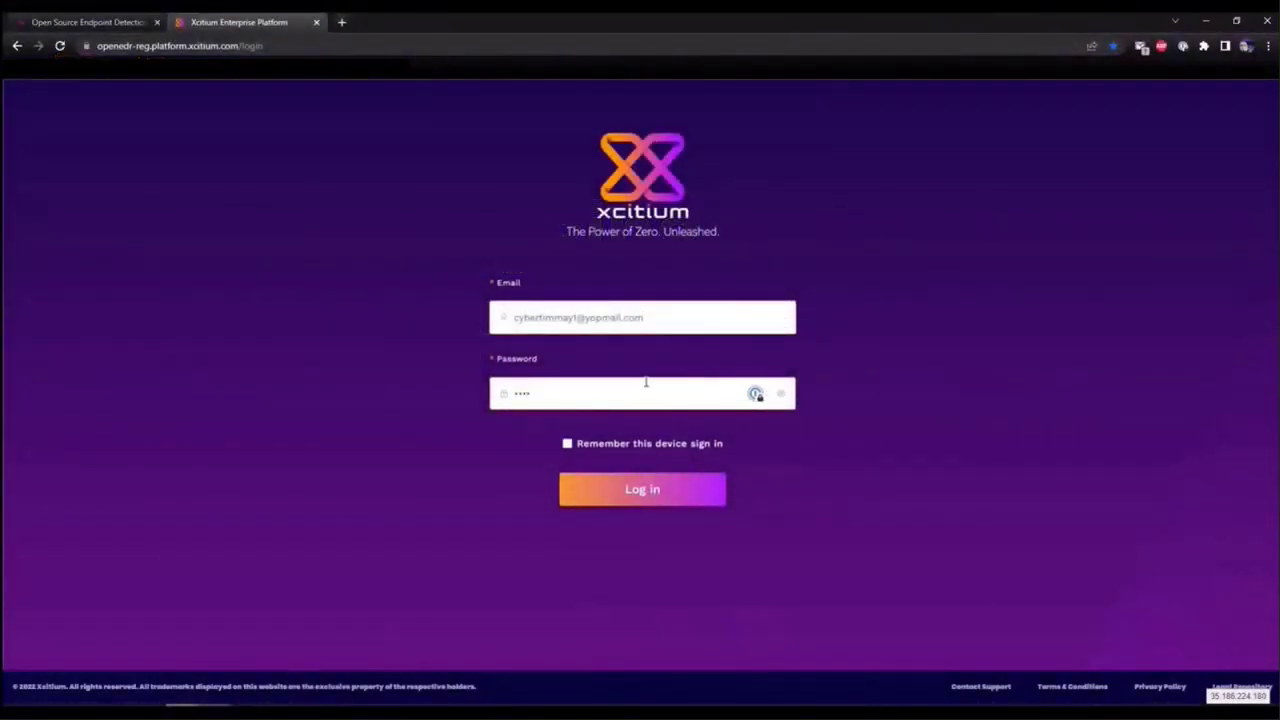
key("Return")
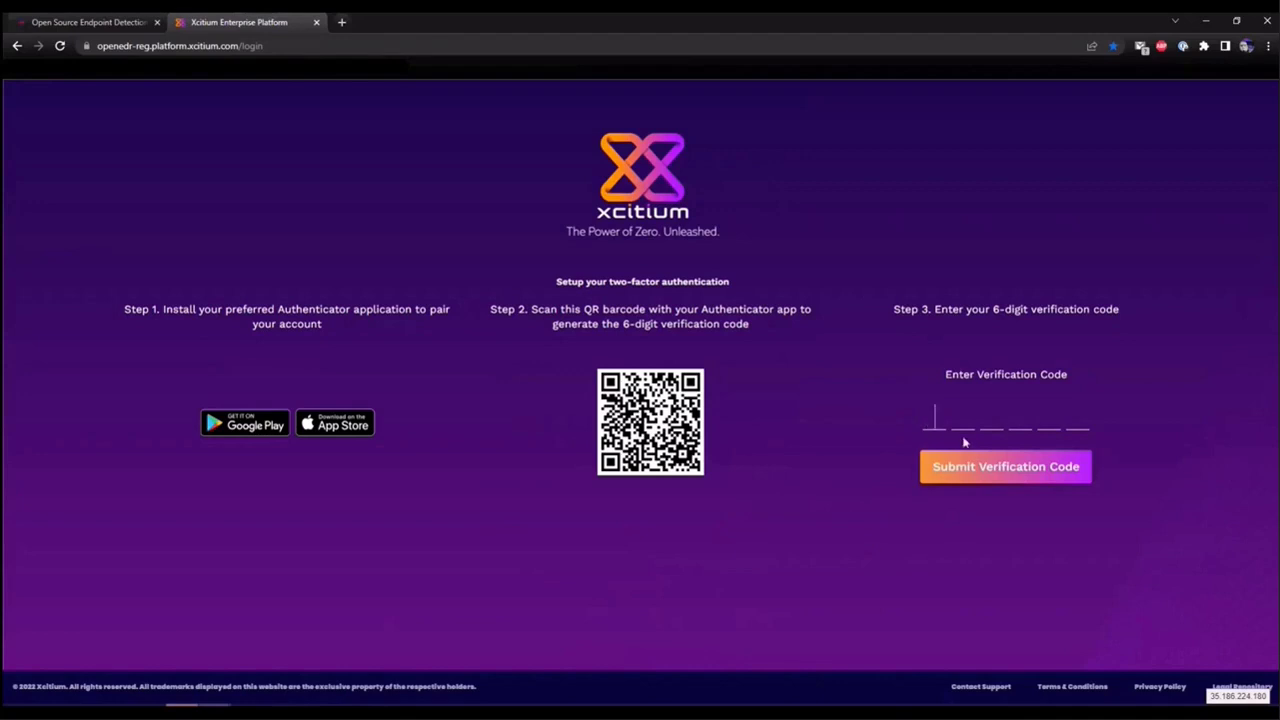
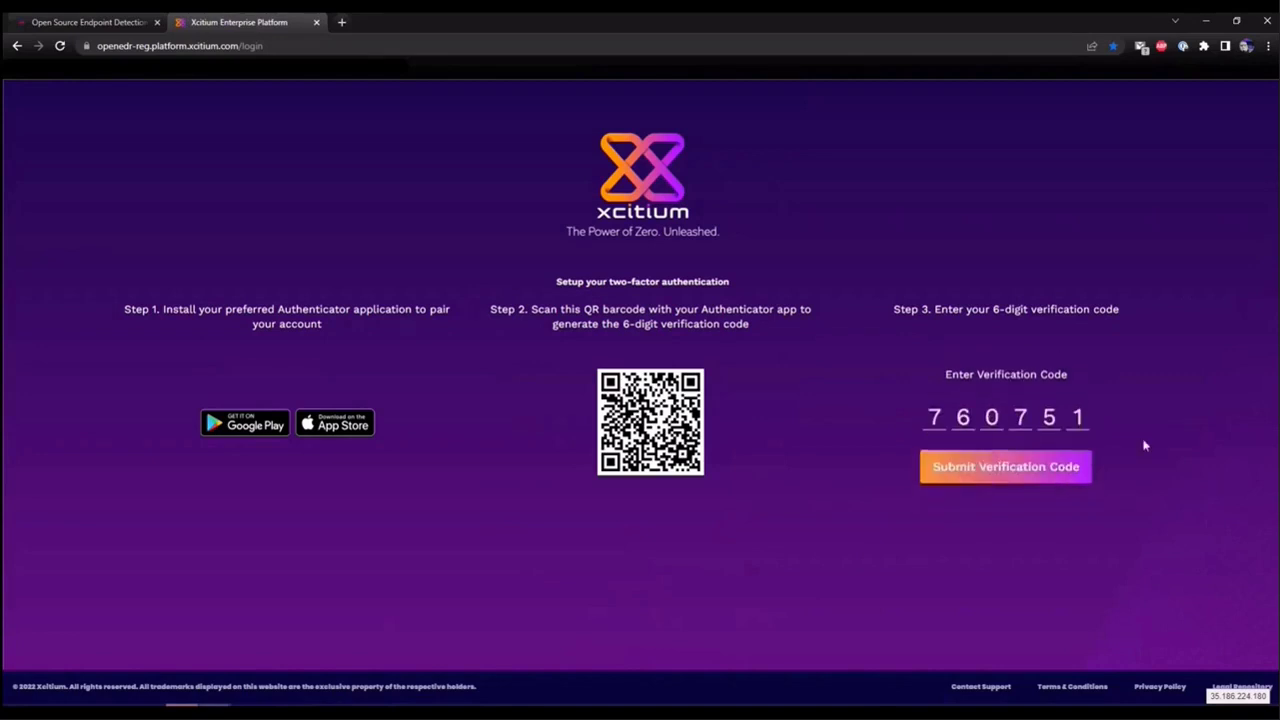
- Enter the authenticator's six-digit code, correcting a wrong first entry, and submit it
left_click(1026, 467)
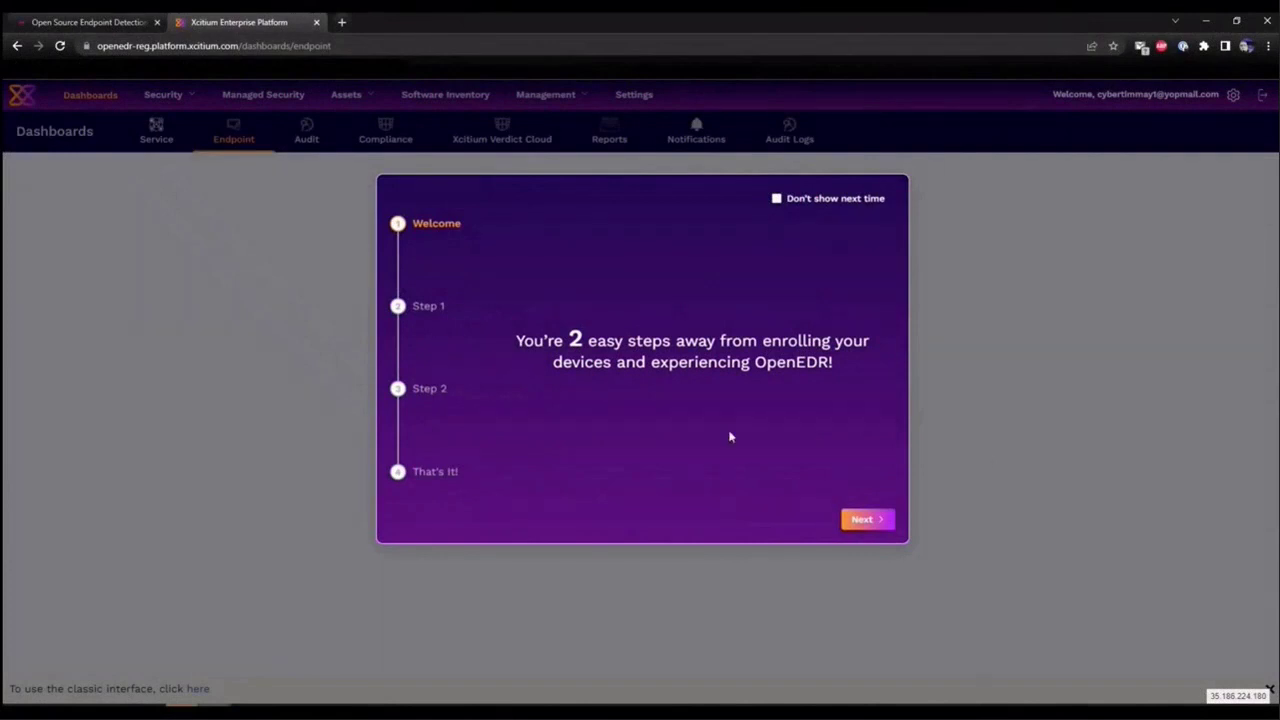
- Advance the OpenEDR wizard to Step 1 and copy the Windows enrollment URL
left_click(868, 520)
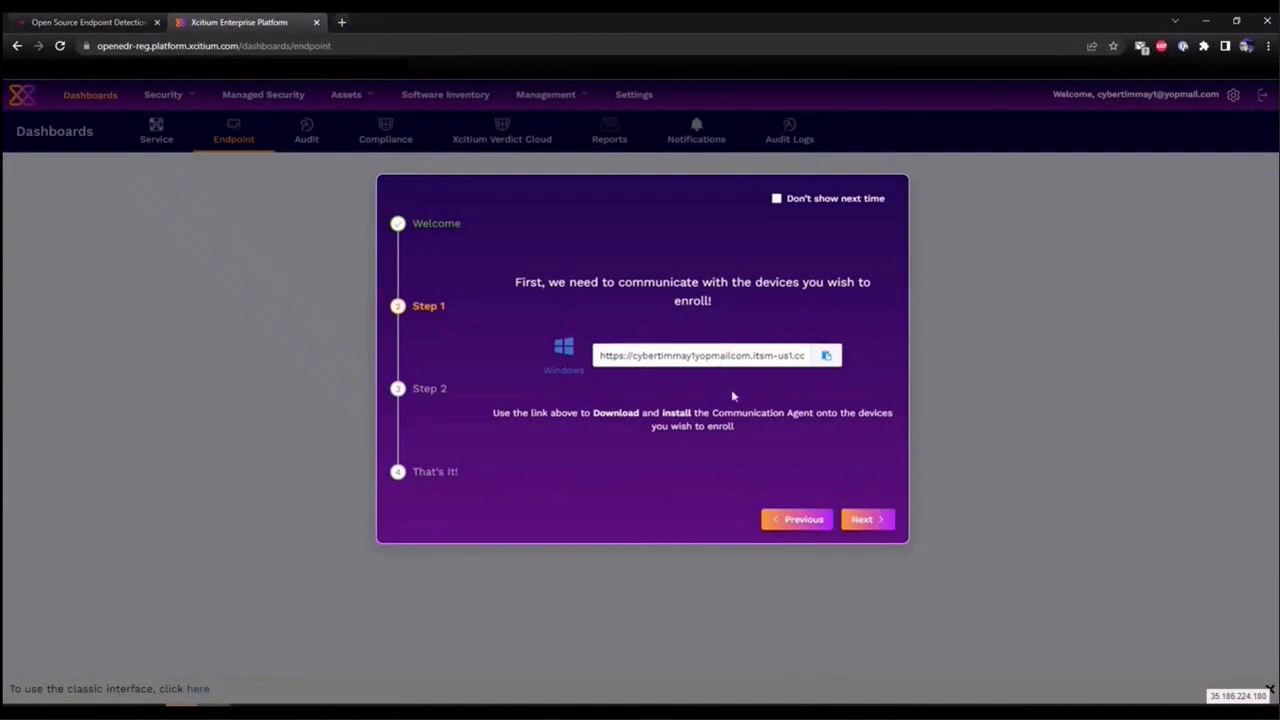
left_click(826, 356)
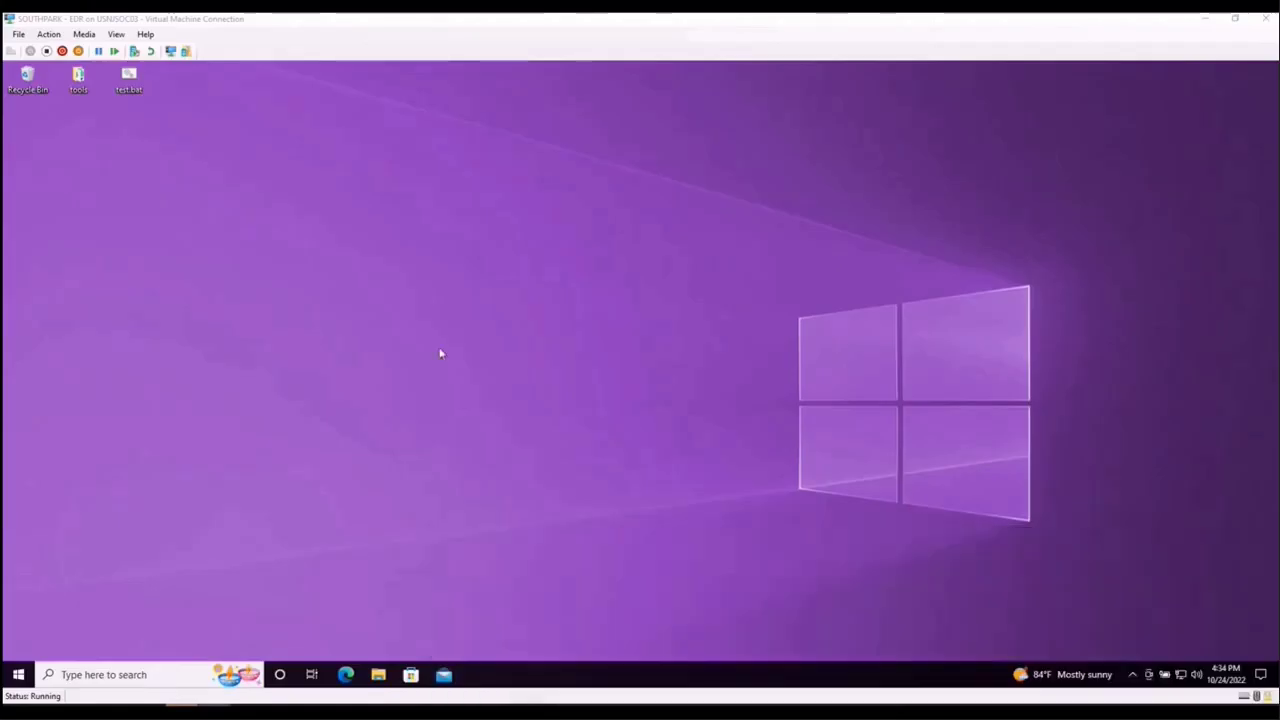
- Load the copied enrollment link in Edge inside the virtual machine
left_click(345, 674)
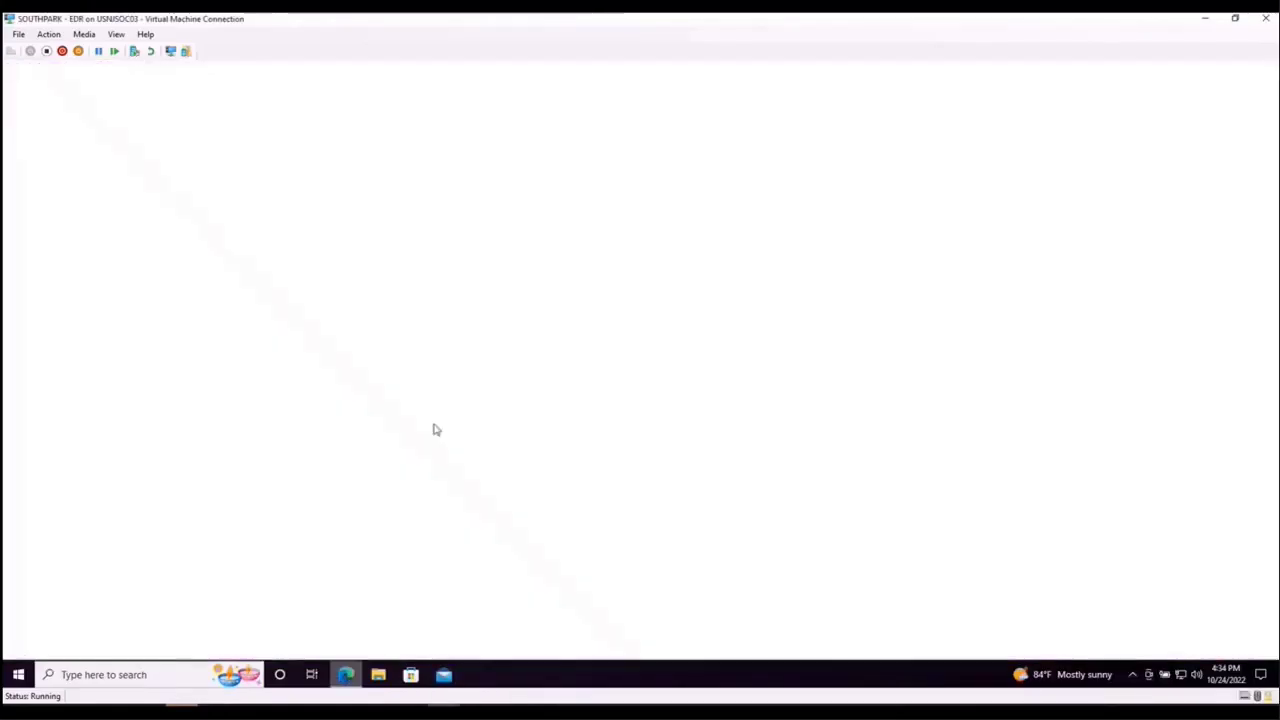
left_click(345, 94)
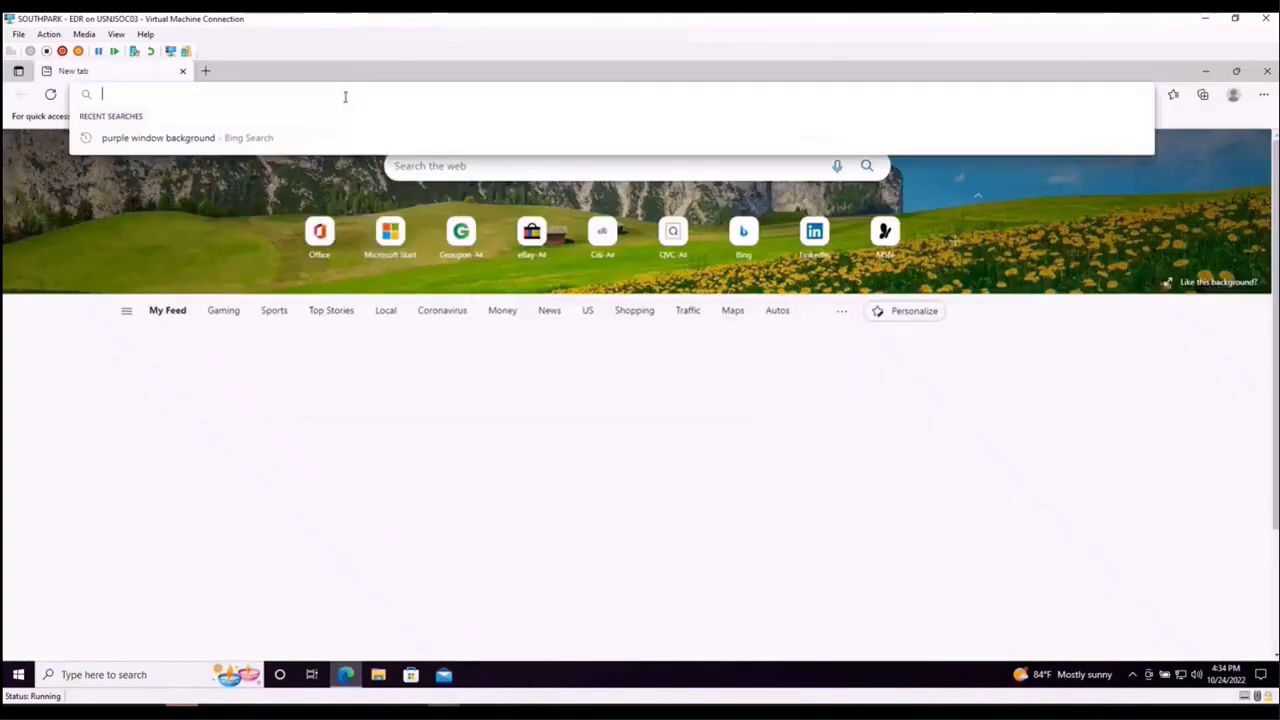
key("ctrl+v")
key("Return")
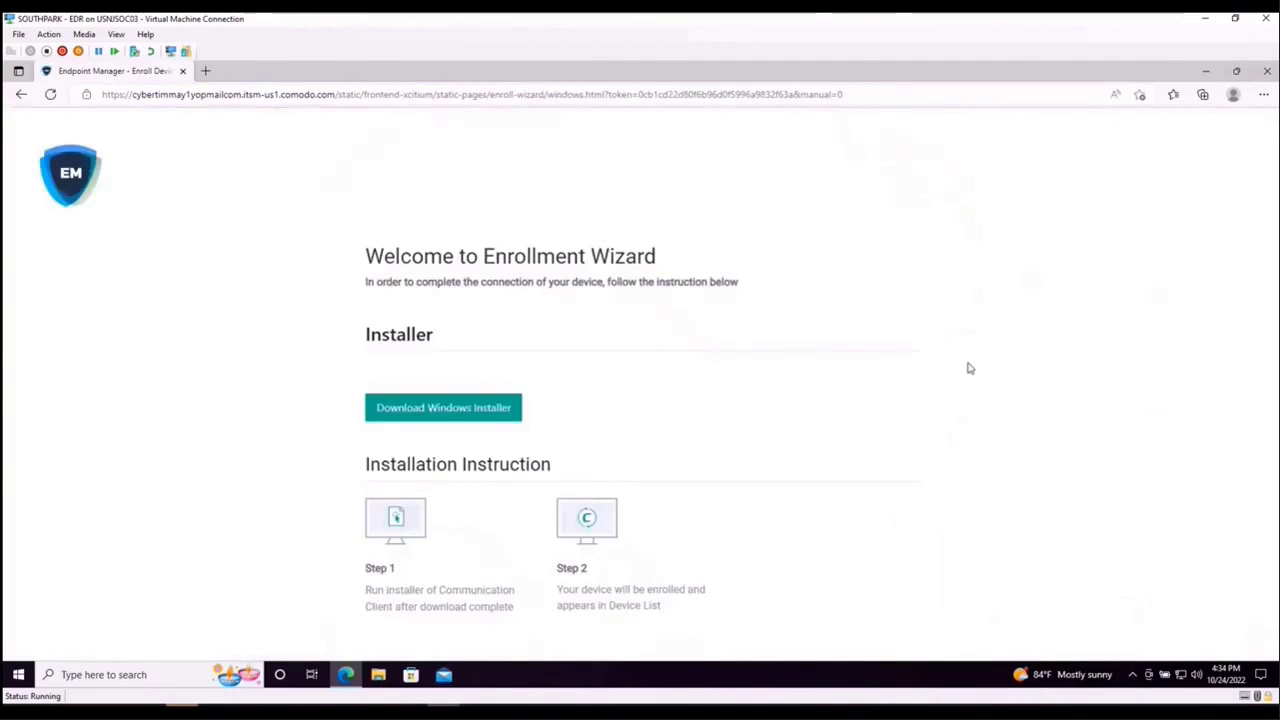
- Download and run the Windows Communication Client installer, then dismiss the news panel
left_click(460, 409)
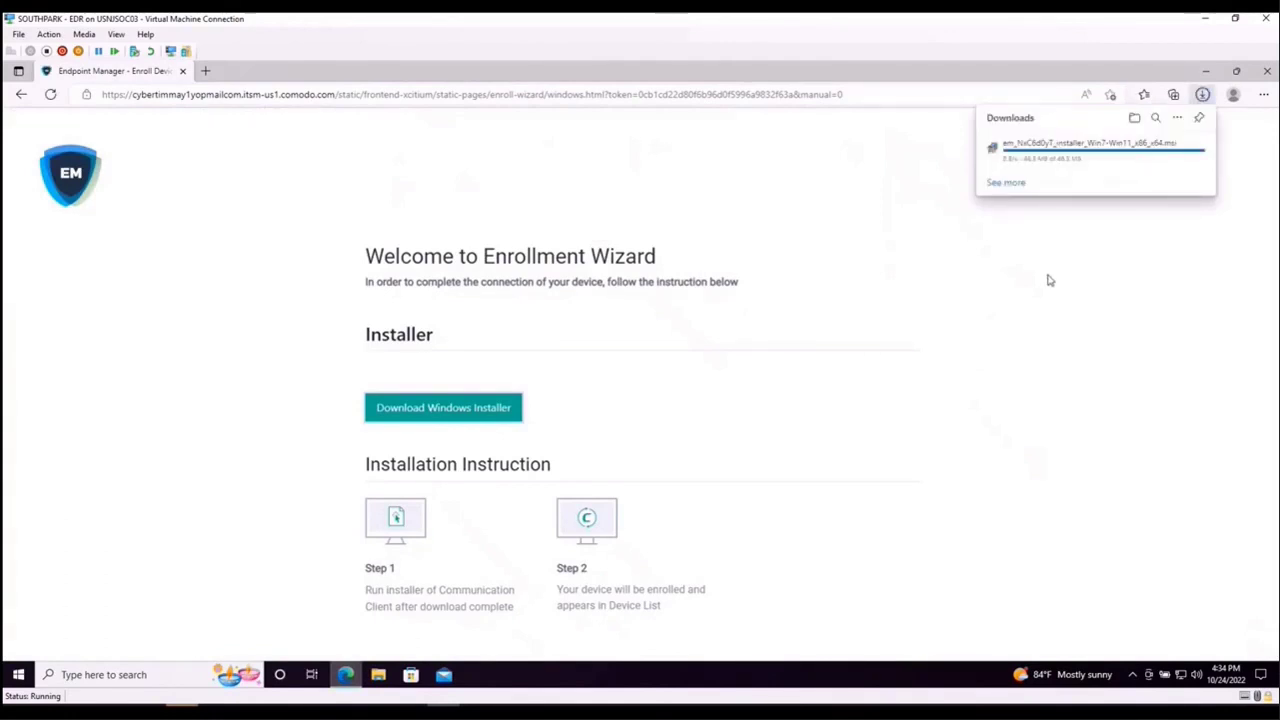
left_click(1006, 156)
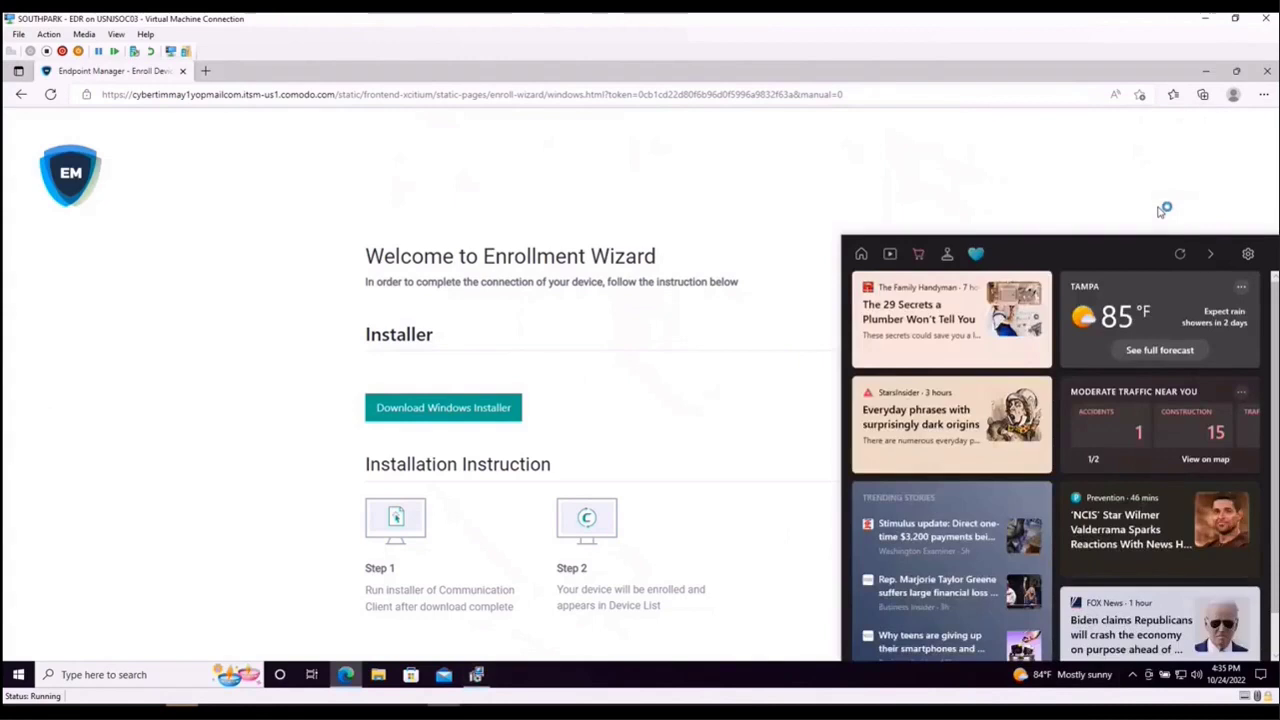
left_click(1162, 210)
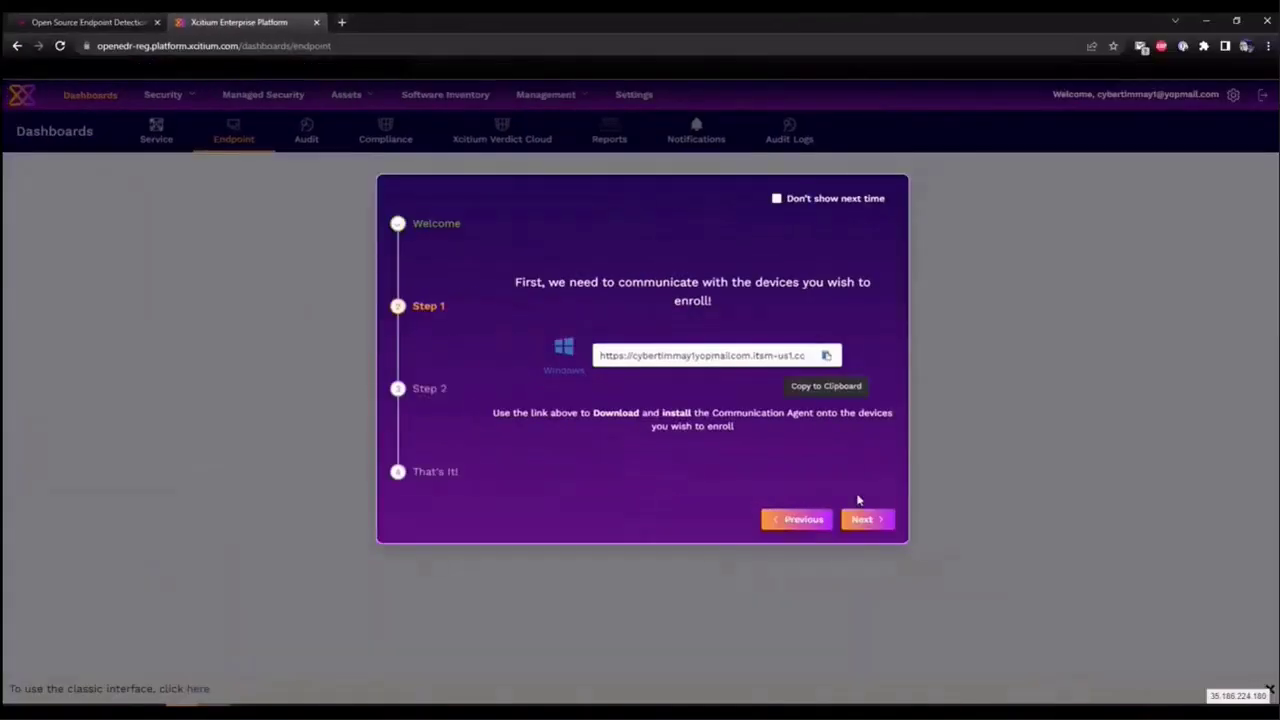
- Finish the enrollment wizard pages and go to Assets > Devices
left_click(866, 520)
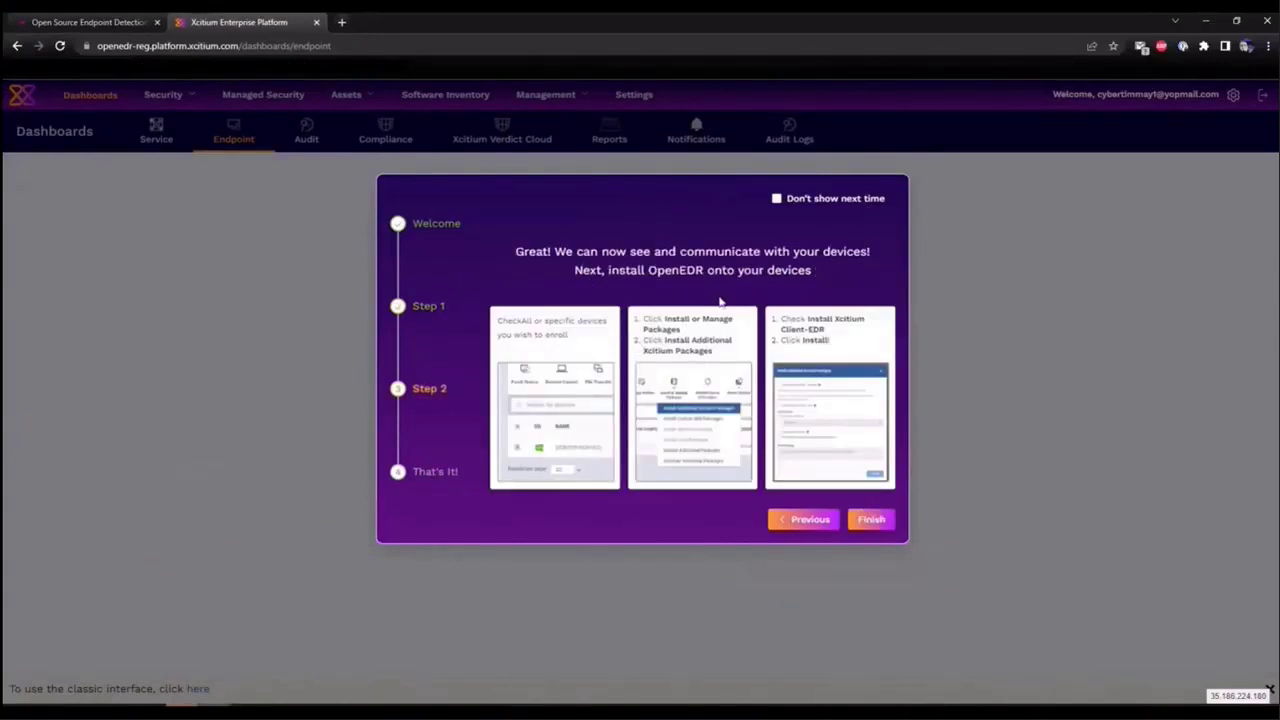
left_click(869, 524)
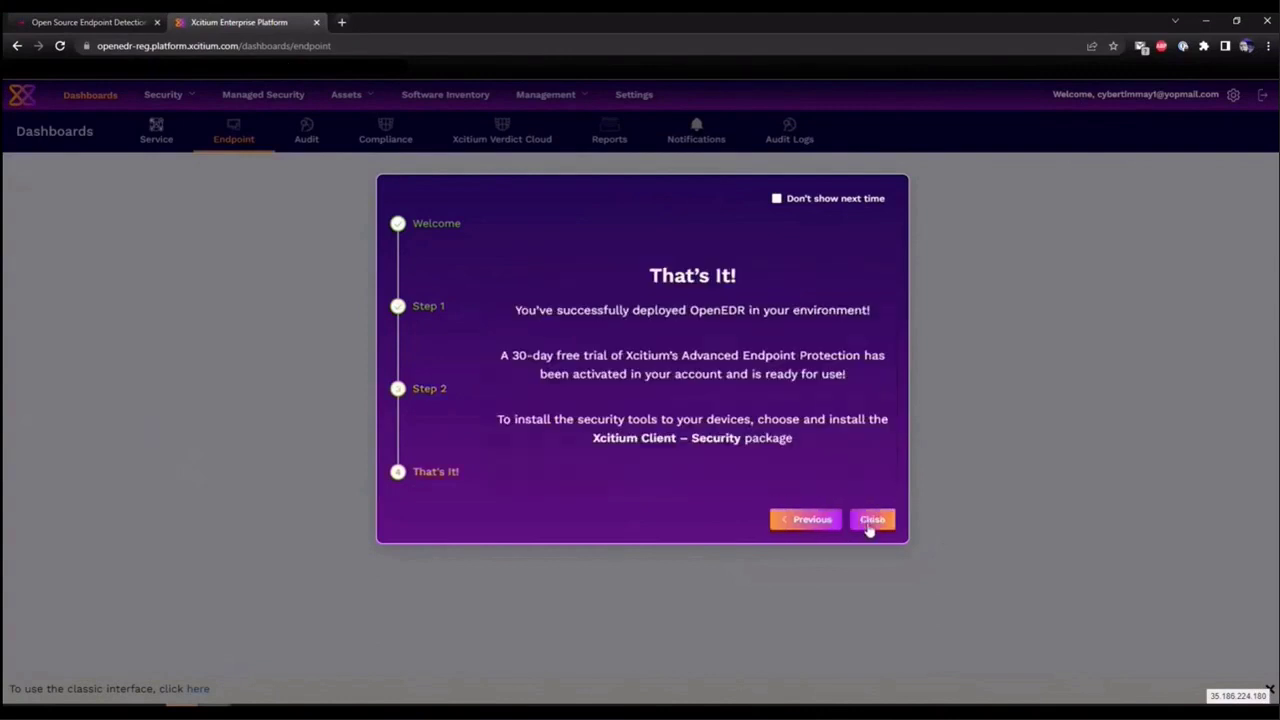
left_click(871, 519)
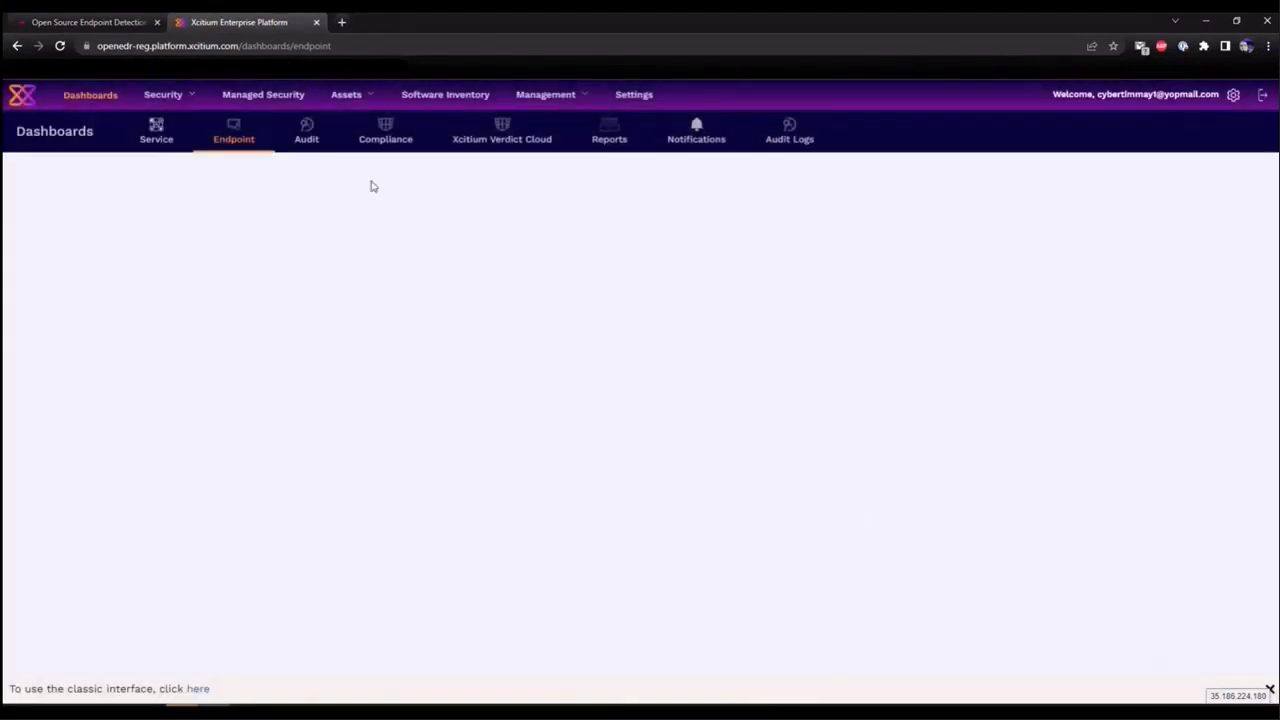
mouse_move(349, 94)
left_click(346, 133)
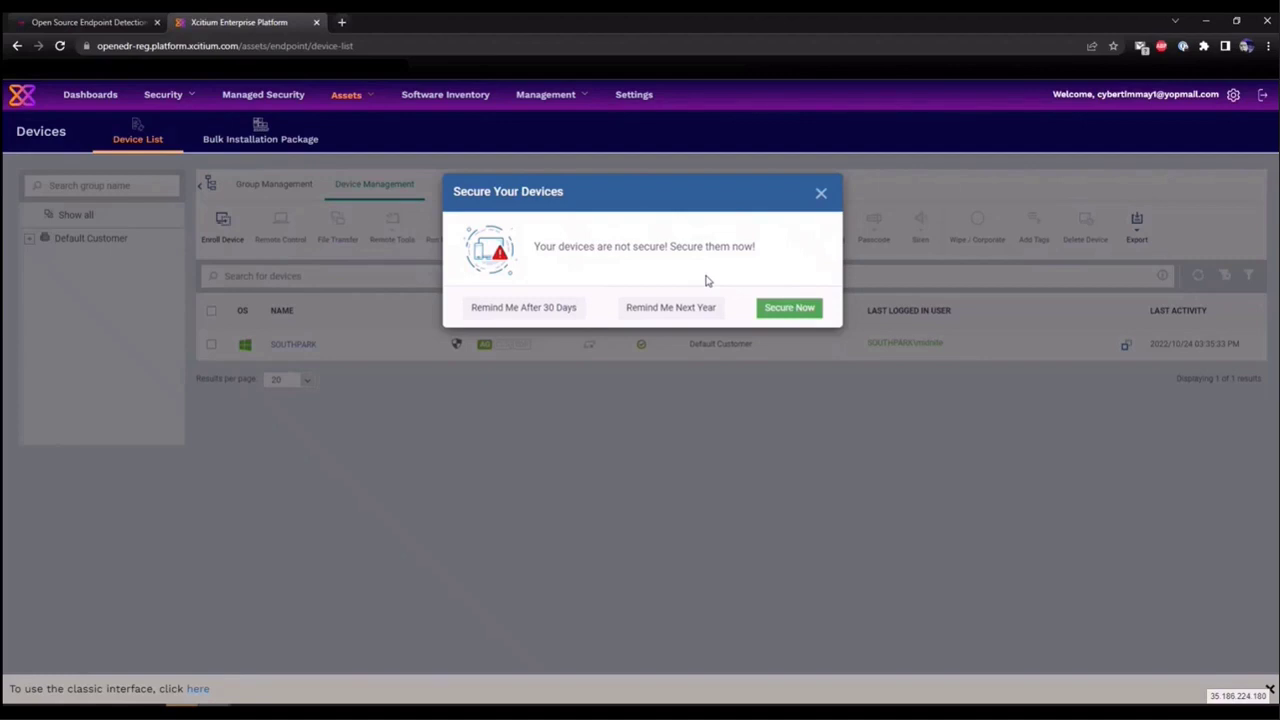
- Install the Xcitium Client - EDR package on the SOUTHPARK device
left_click(823, 195)
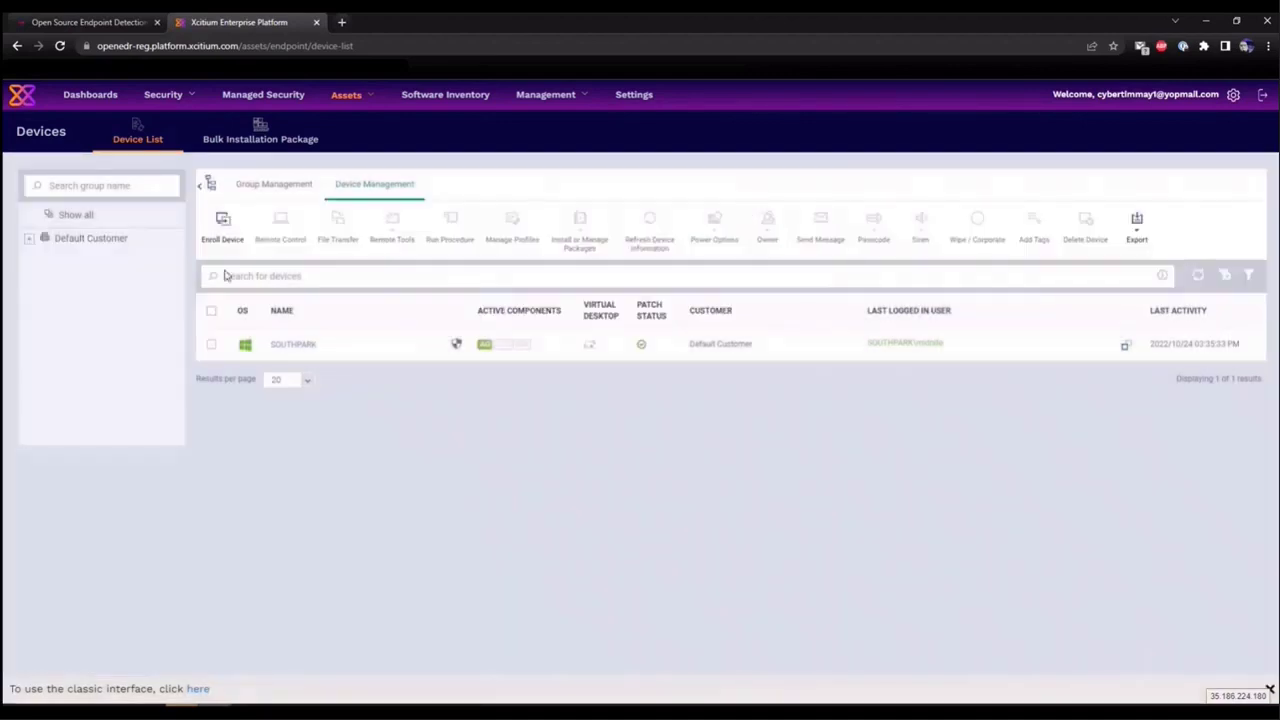
left_click(212, 346)
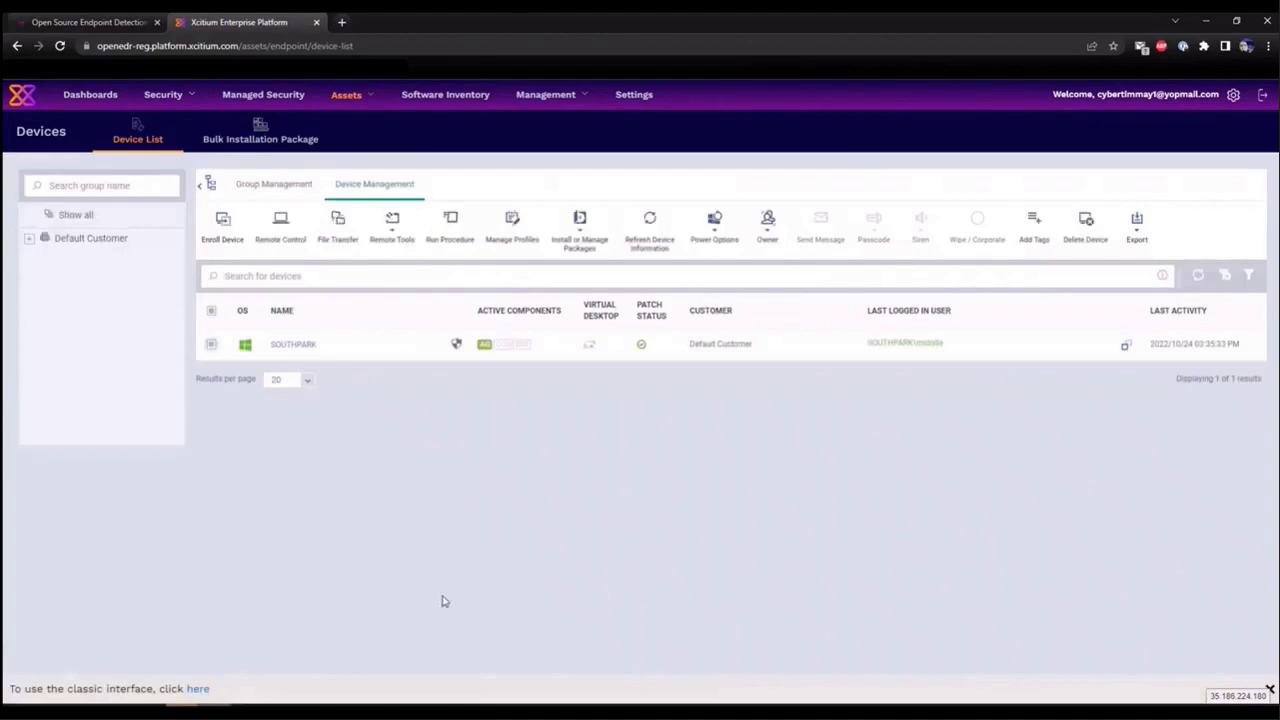
left_click(580, 248)
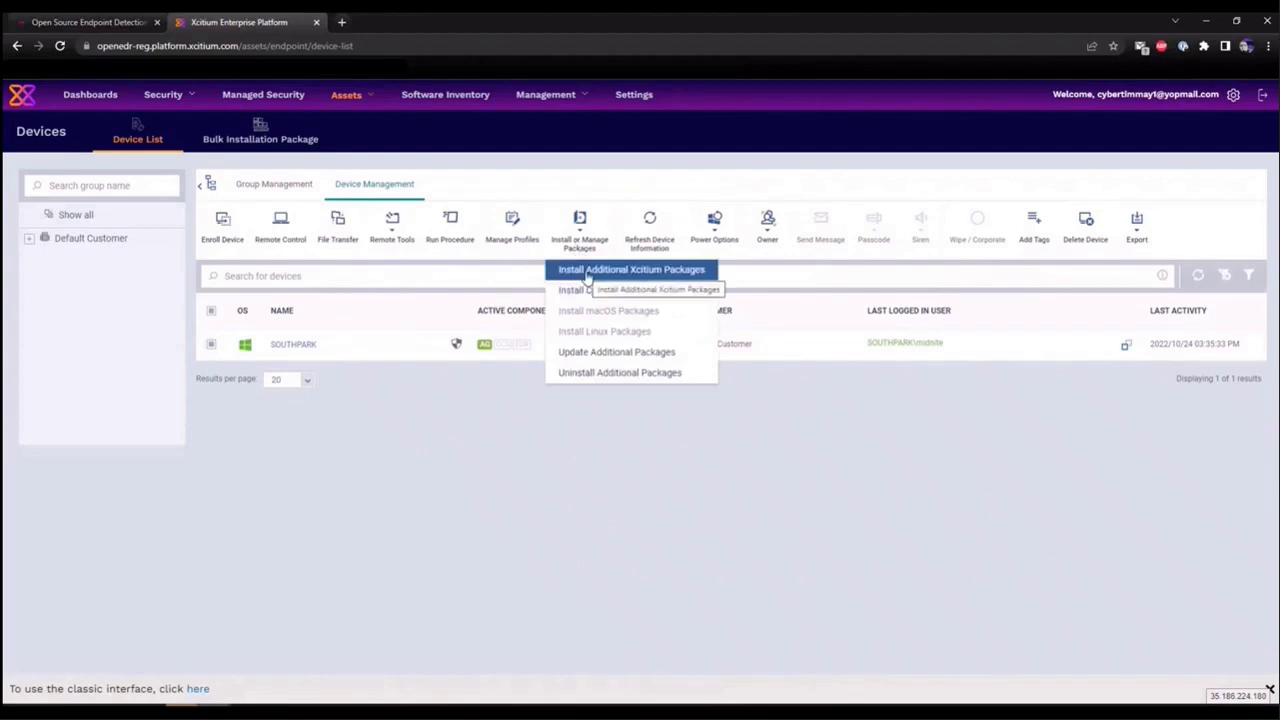
left_click(588, 272)
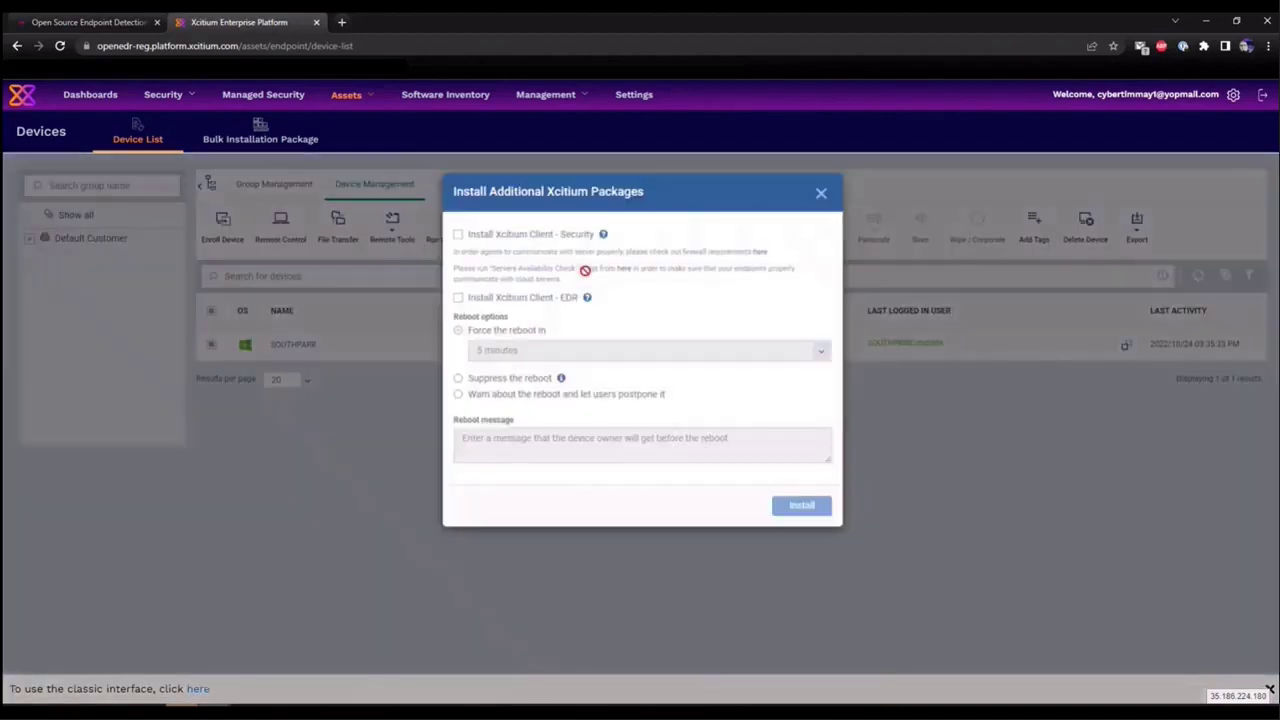
left_click(458, 299)
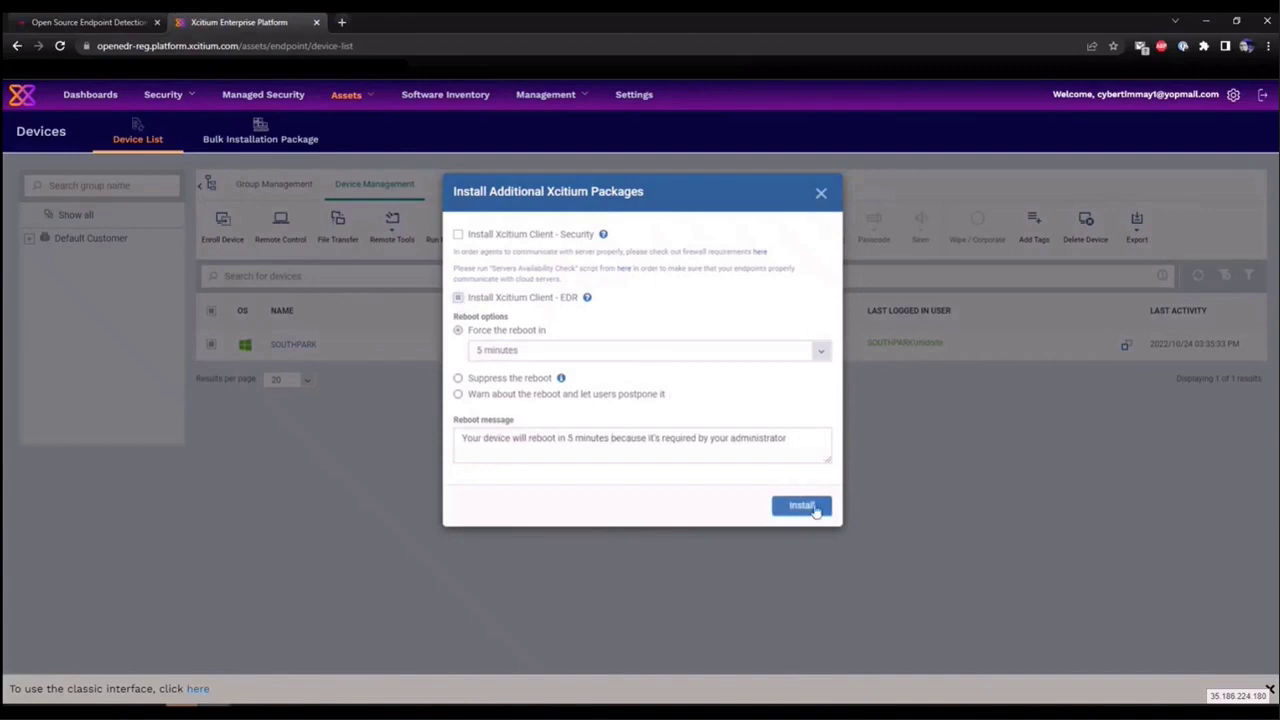
left_click(810, 508)
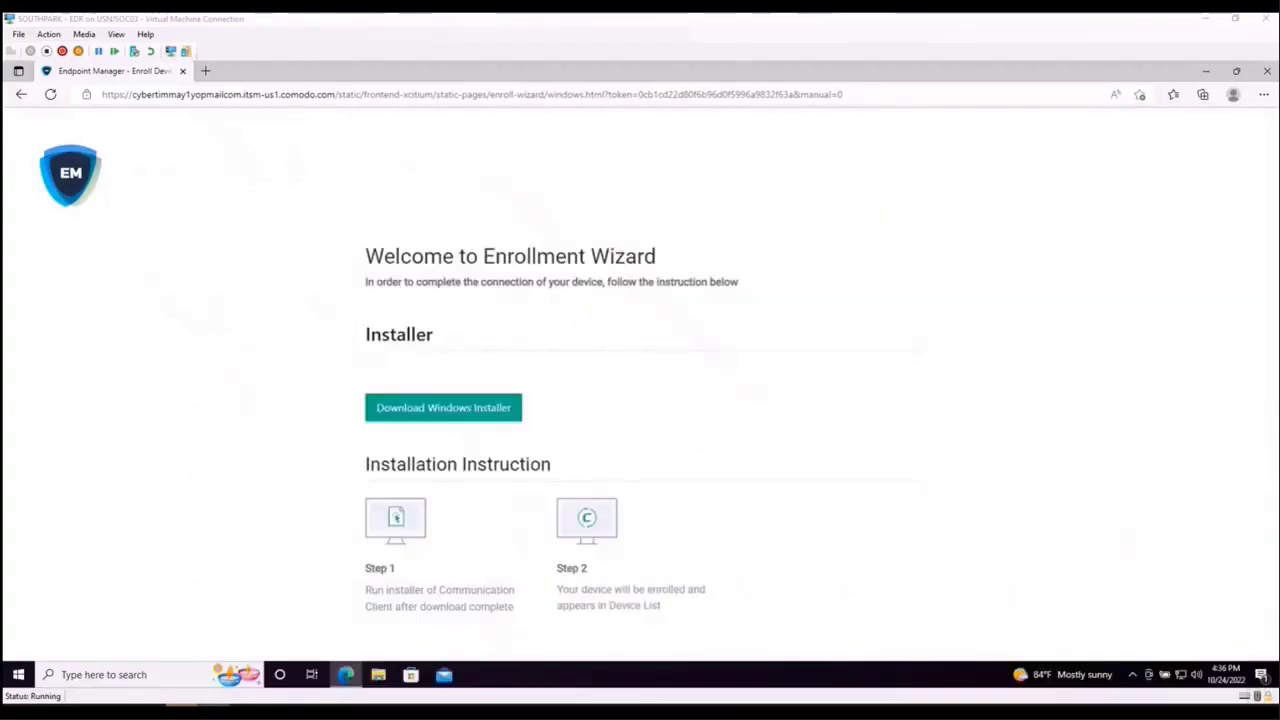
- Close Edge, dismiss the sign-out notice, and restart Windows from Start > Power
left_click(1267, 72)
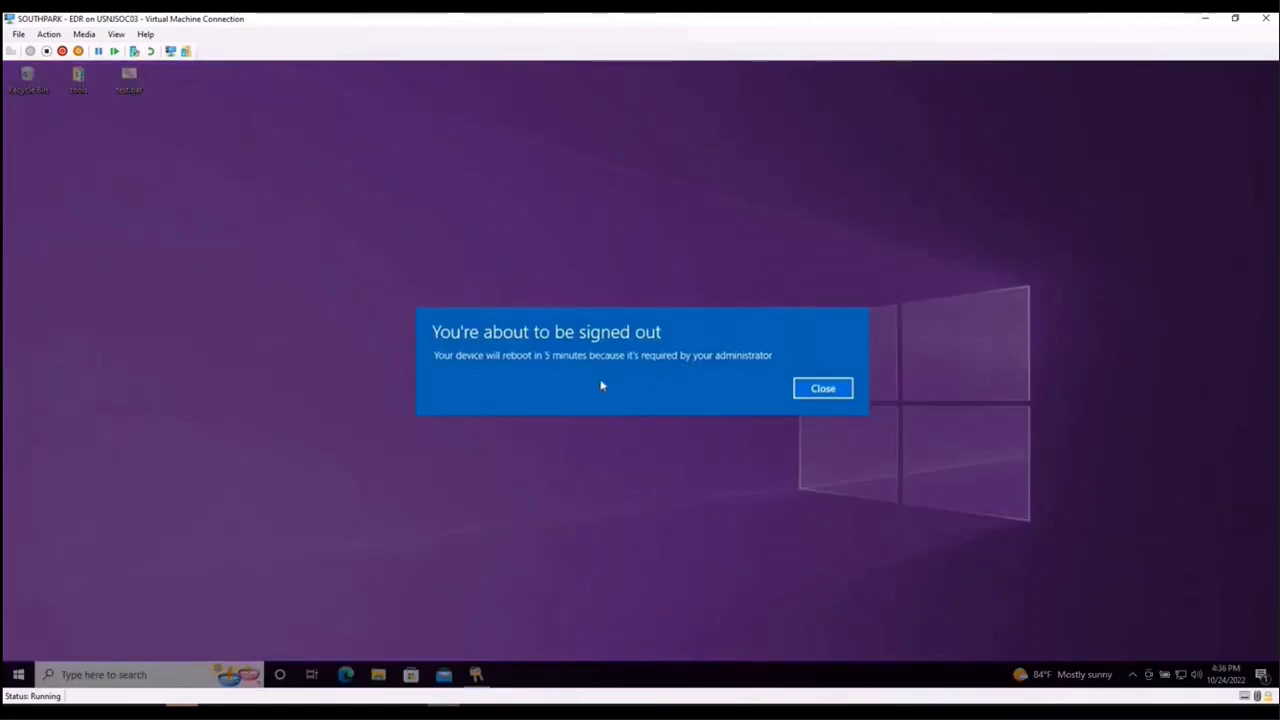
left_click(822, 388)
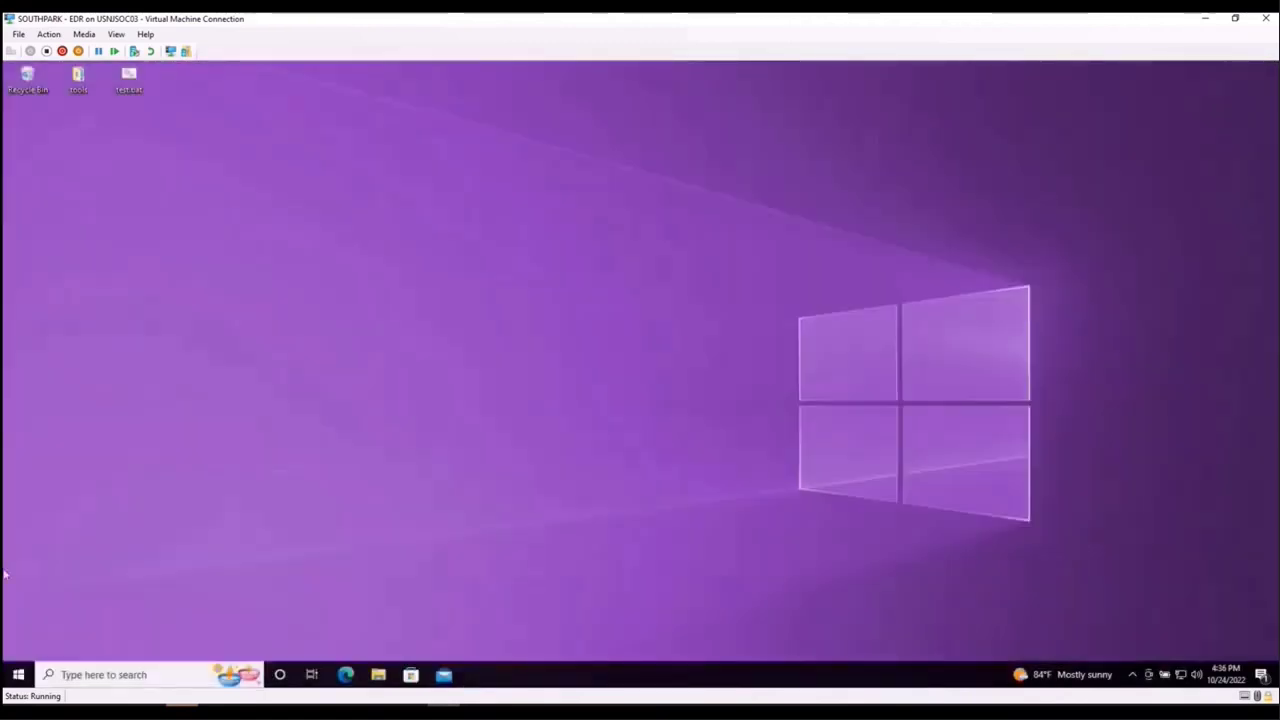
left_click(22, 668)
mouse_move(42, 645)
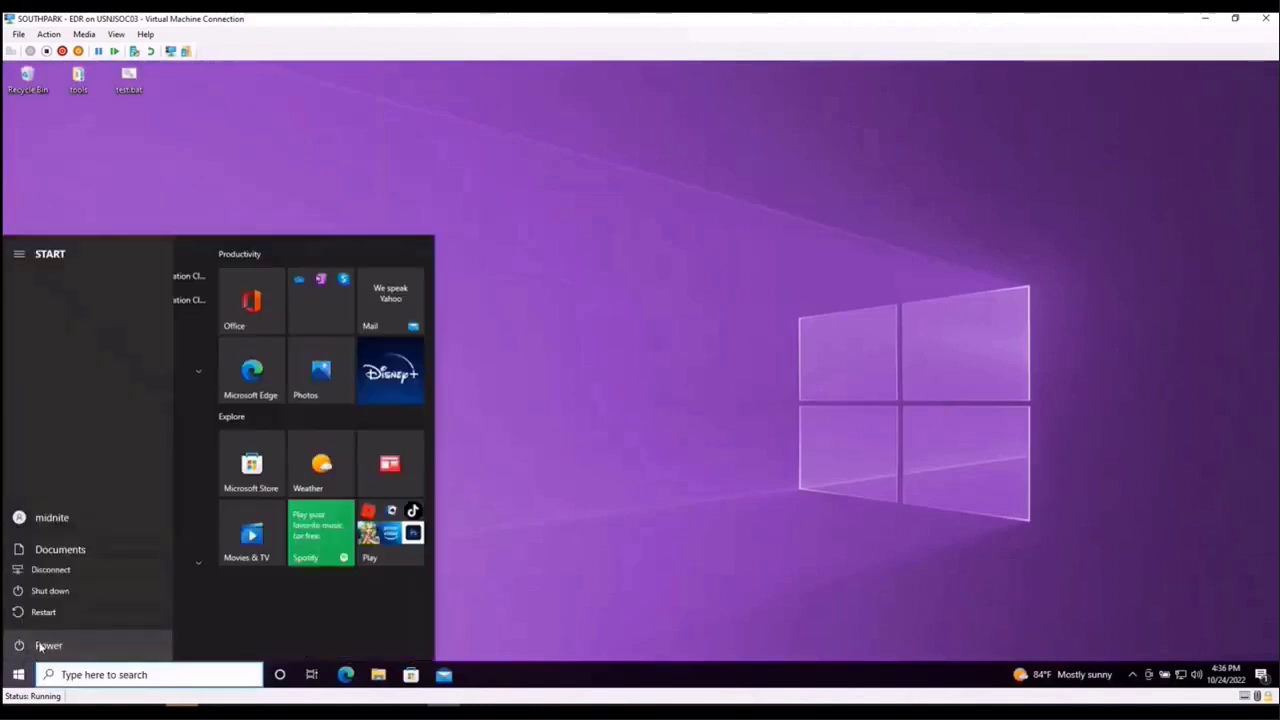
left_click(64, 642)
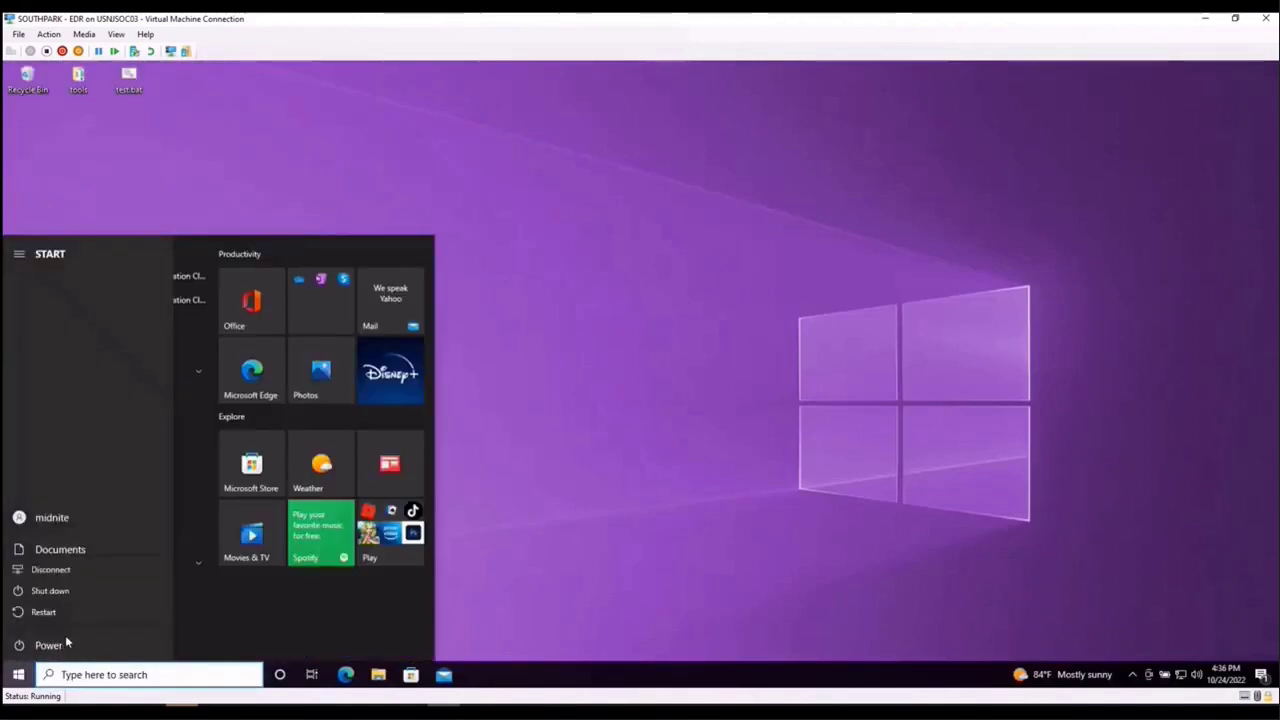
left_click(63, 615)
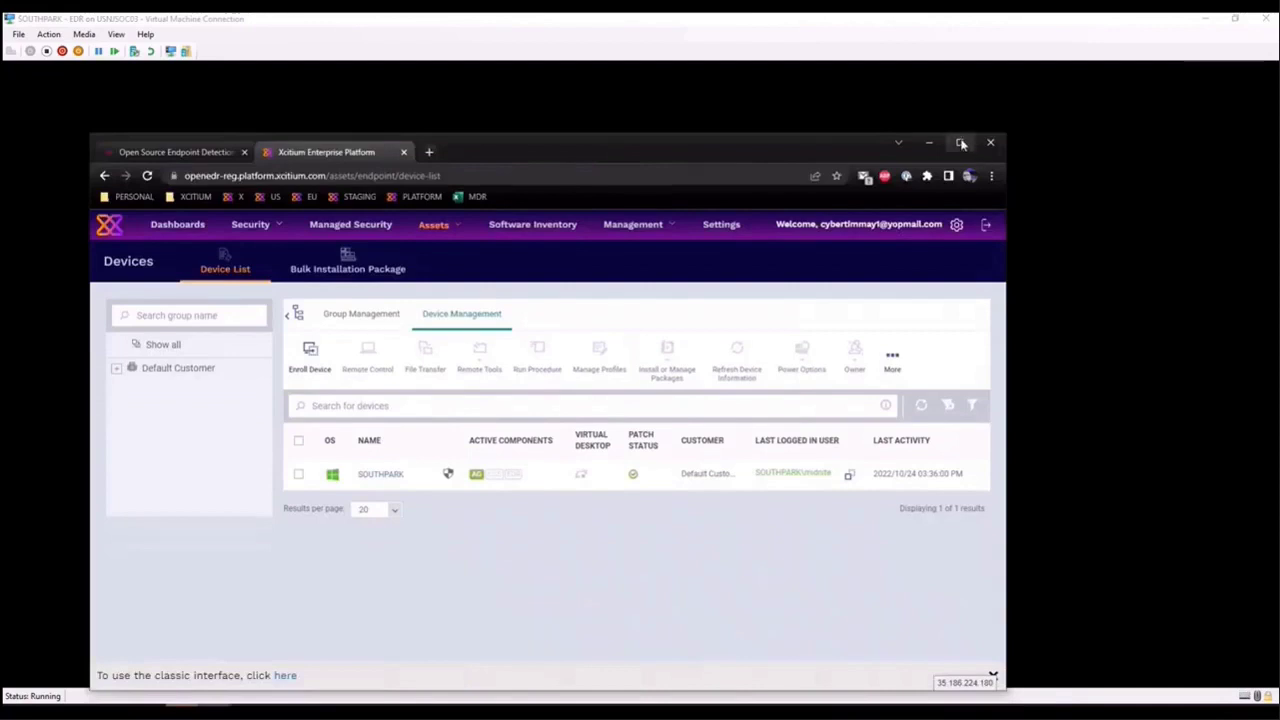
- Maximize the console, open Security > Endpoint Security, and expand the Alerts menu
left_click(961, 144)
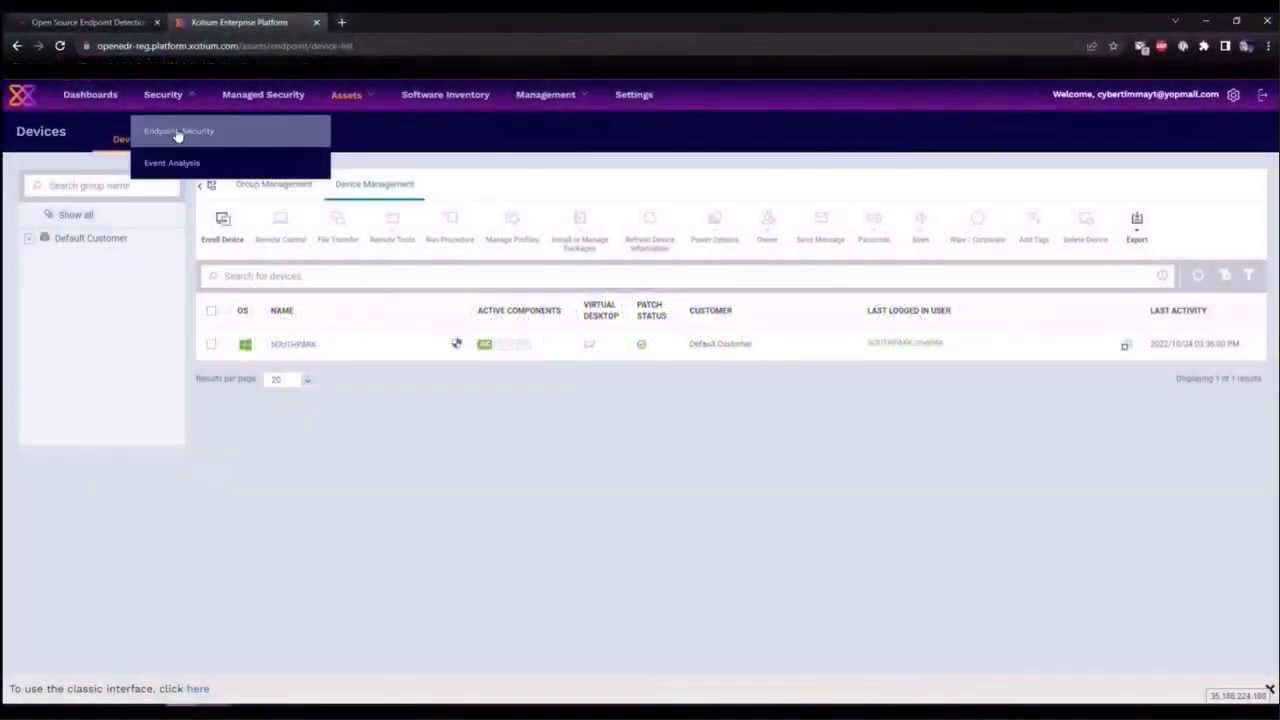
left_click(176, 141)
mouse_move(177, 136)
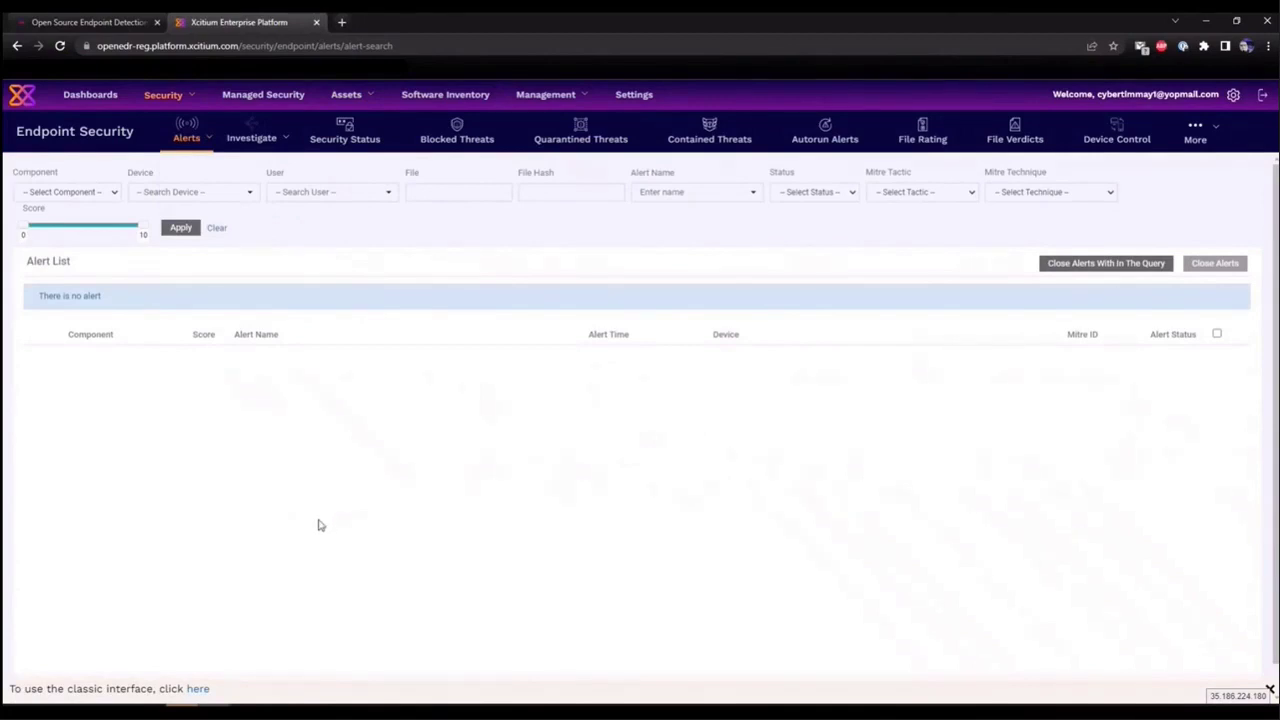
left_click(196, 130)
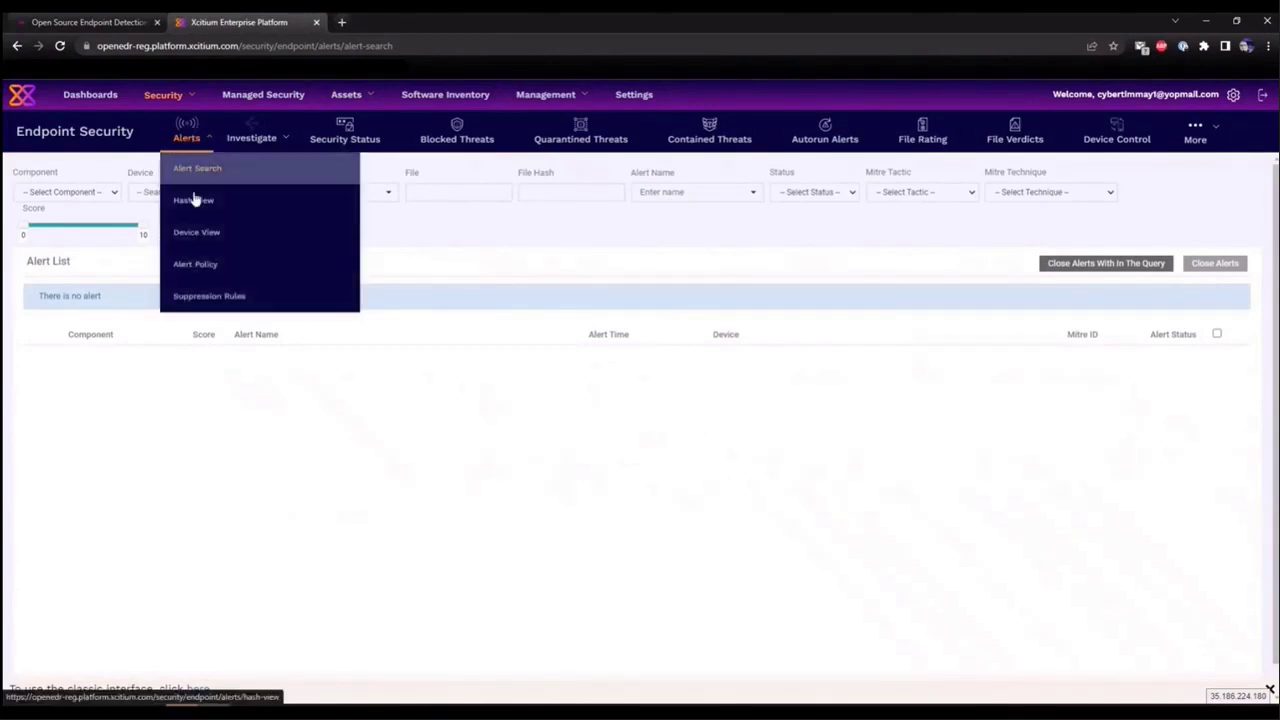
- In Alert Policy, open Xcitium Predefined Policy and inspect the Process Dump of Lsass condition
left_click(196, 266)
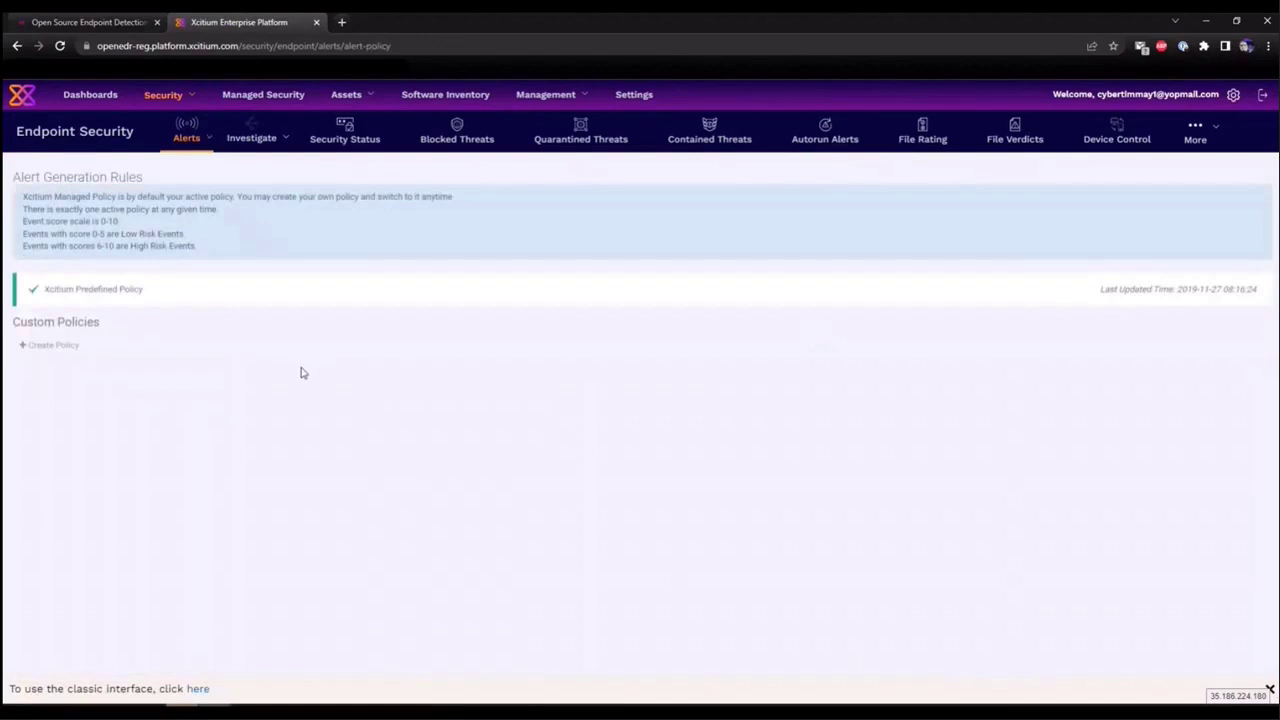
mouse_move(197, 289)
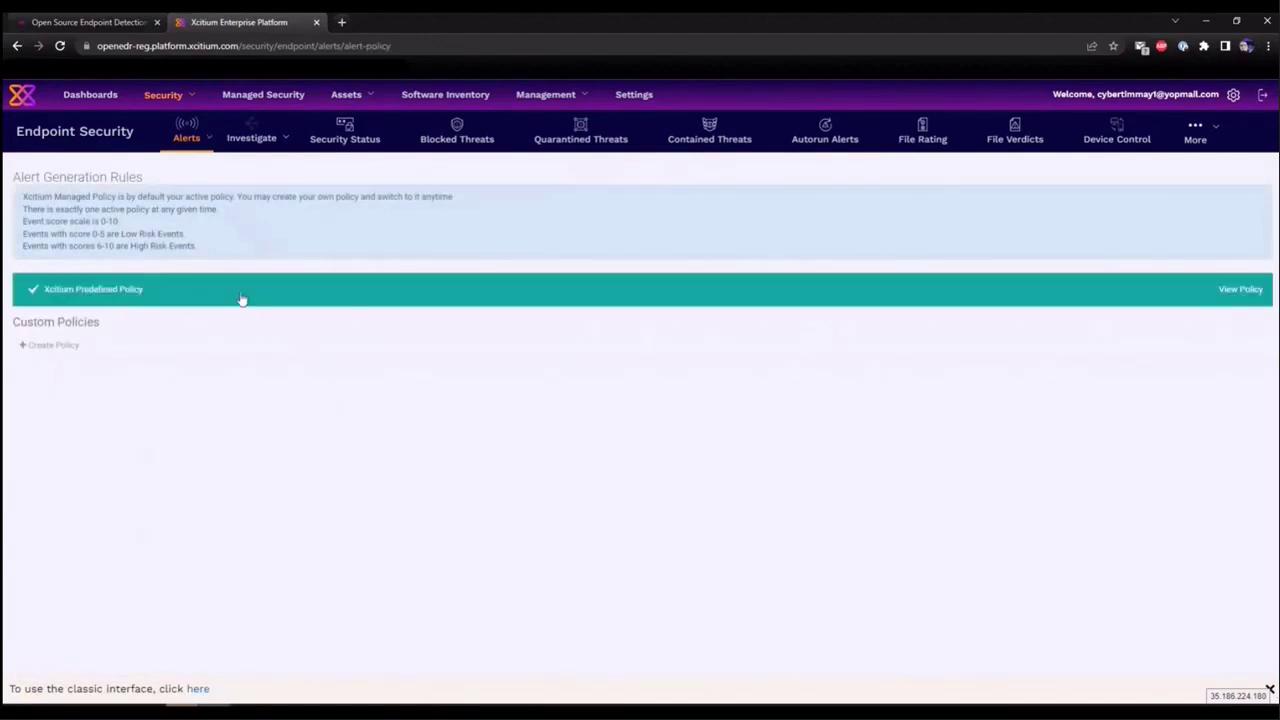
left_click(241, 299)
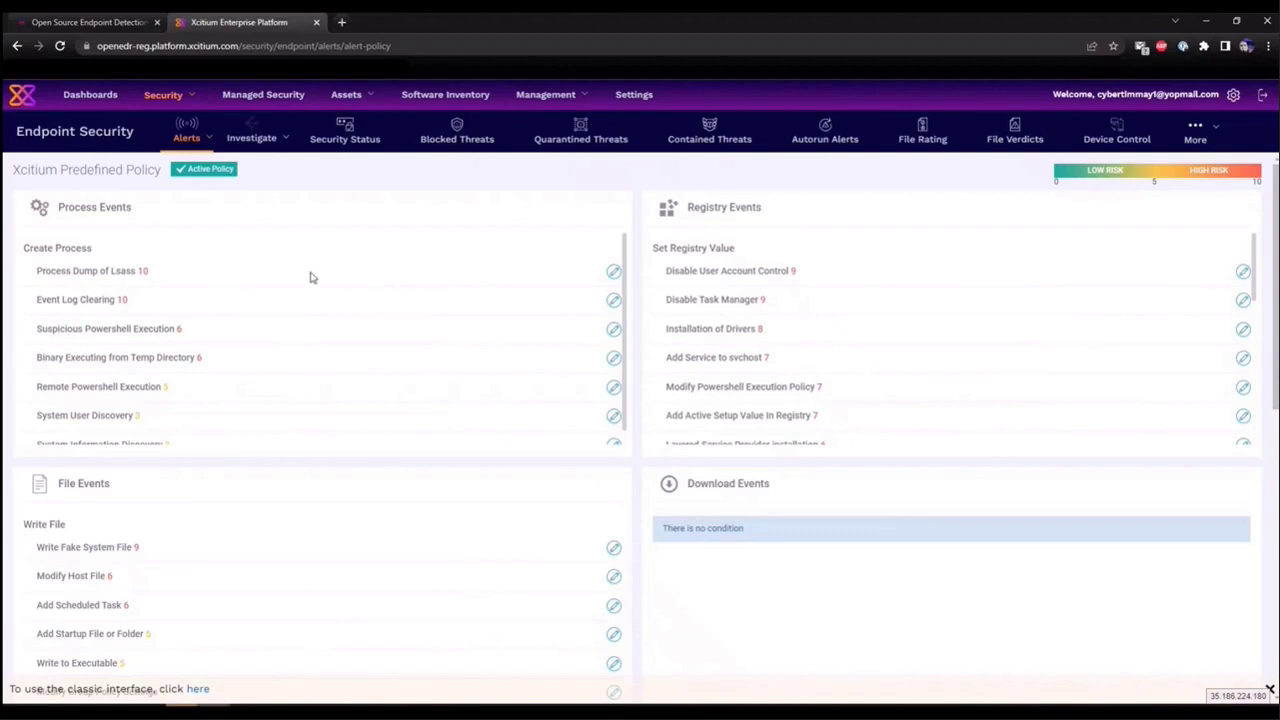
left_click(613, 276)
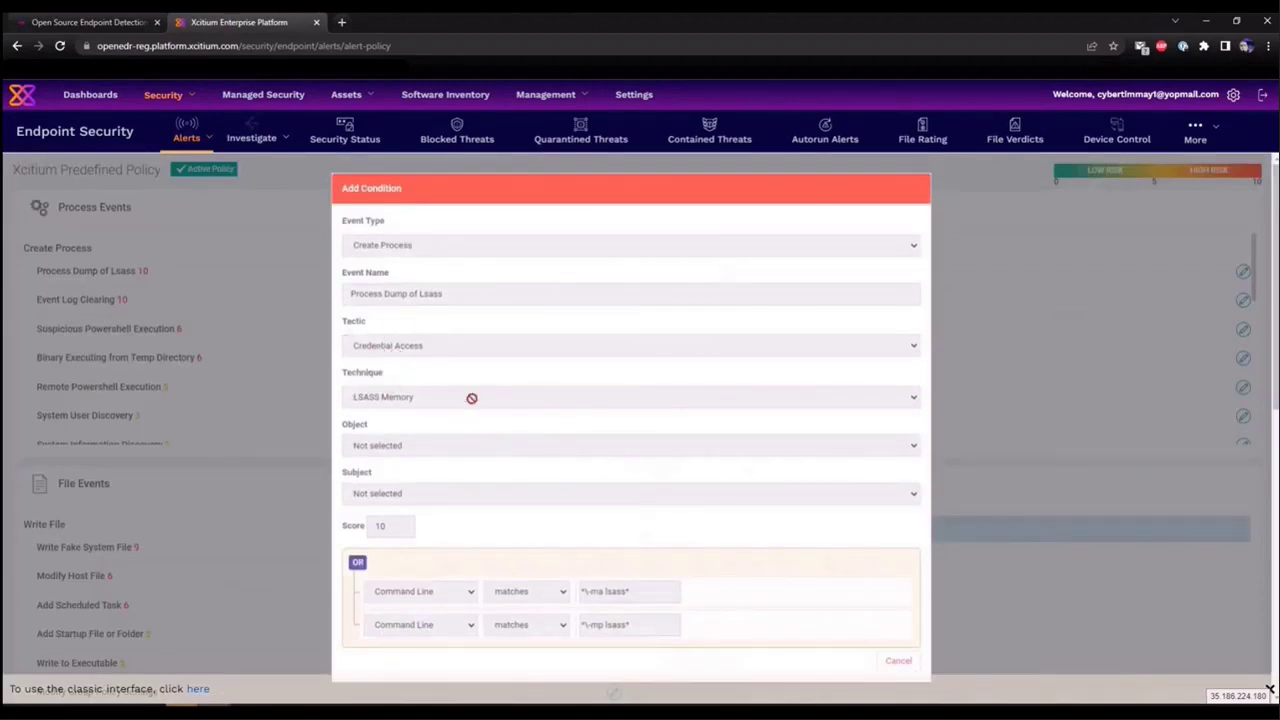
scroll(605, 465, "down", 2)
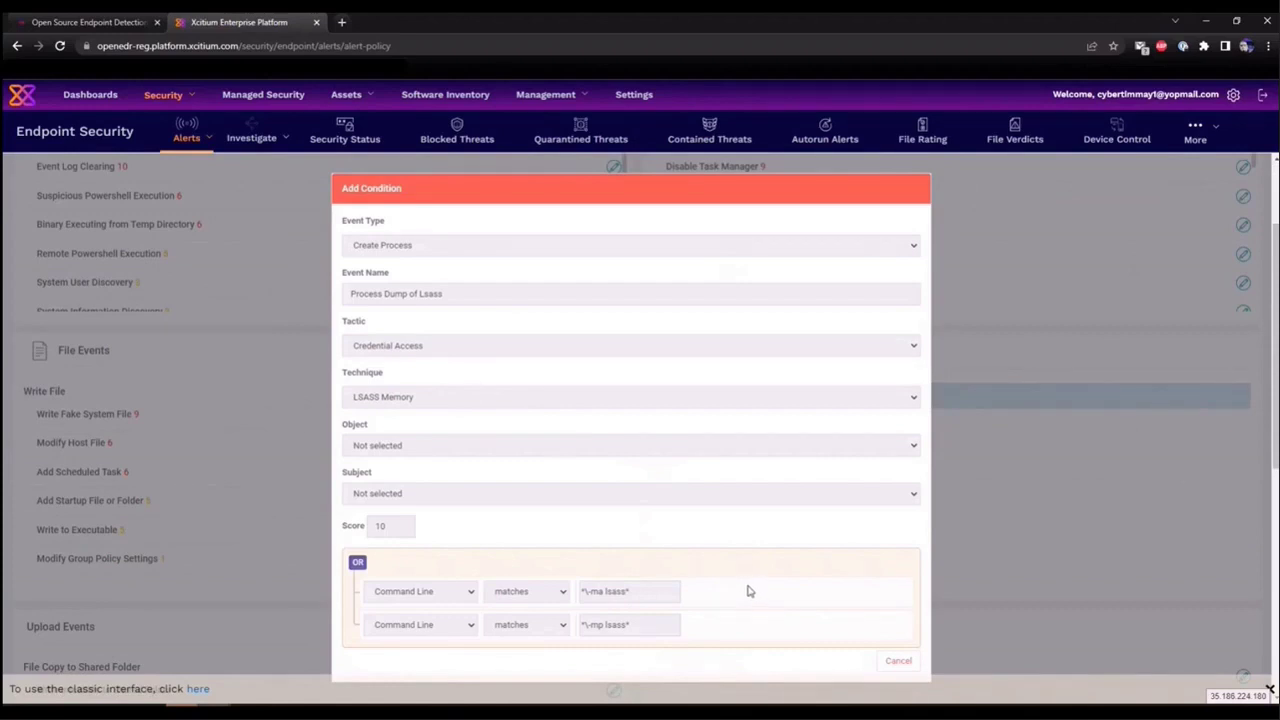
scroll(749, 586, "up", 2)
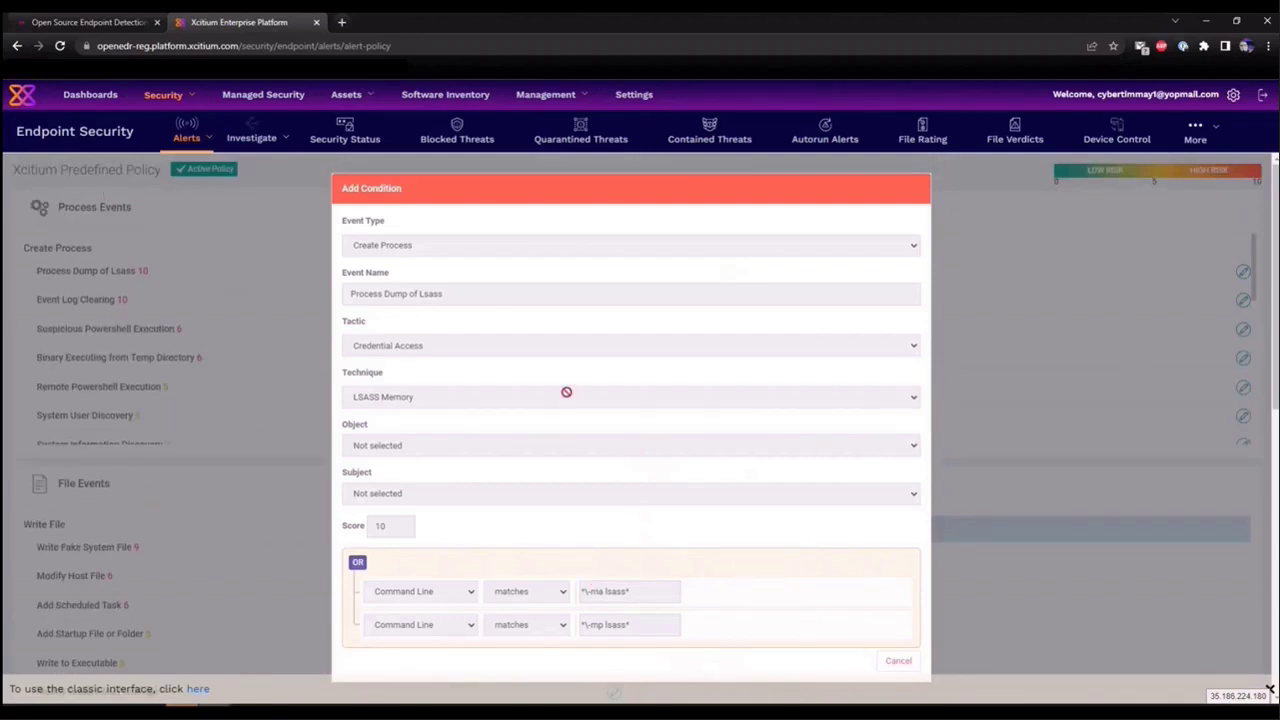
- Close the condition details without changes and return to the alert policy overview
left_click(898, 661)
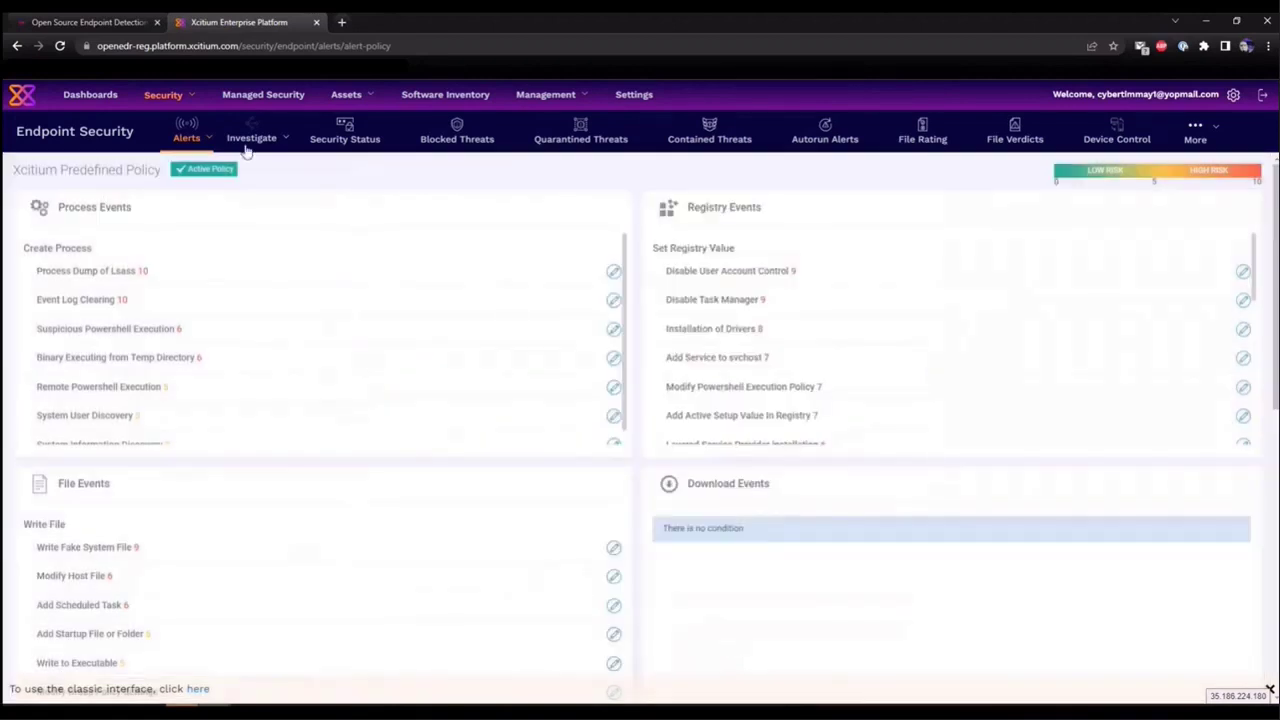
mouse_move(190, 138)
left_click(200, 265)
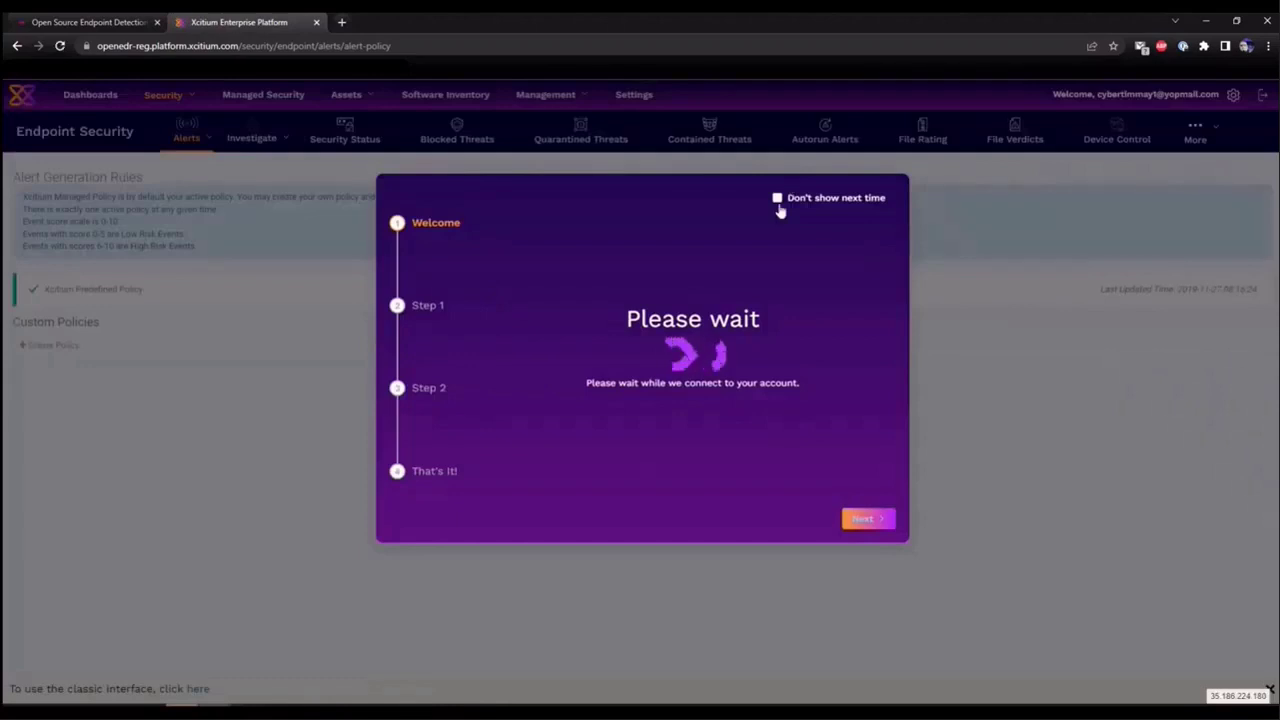
- Turn off the setup wizard for next time and step through it to close it
left_click(777, 199)
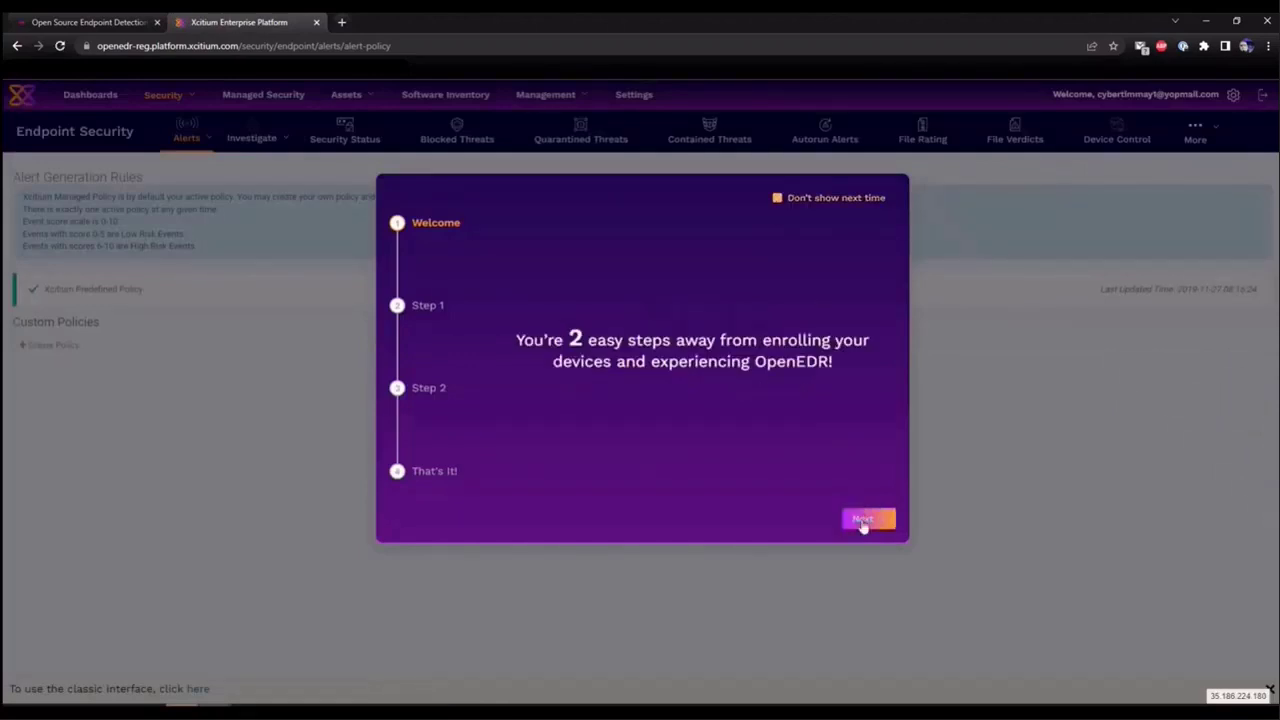
left_click(864, 521)
left_click(878, 520)
left_click(880, 520)
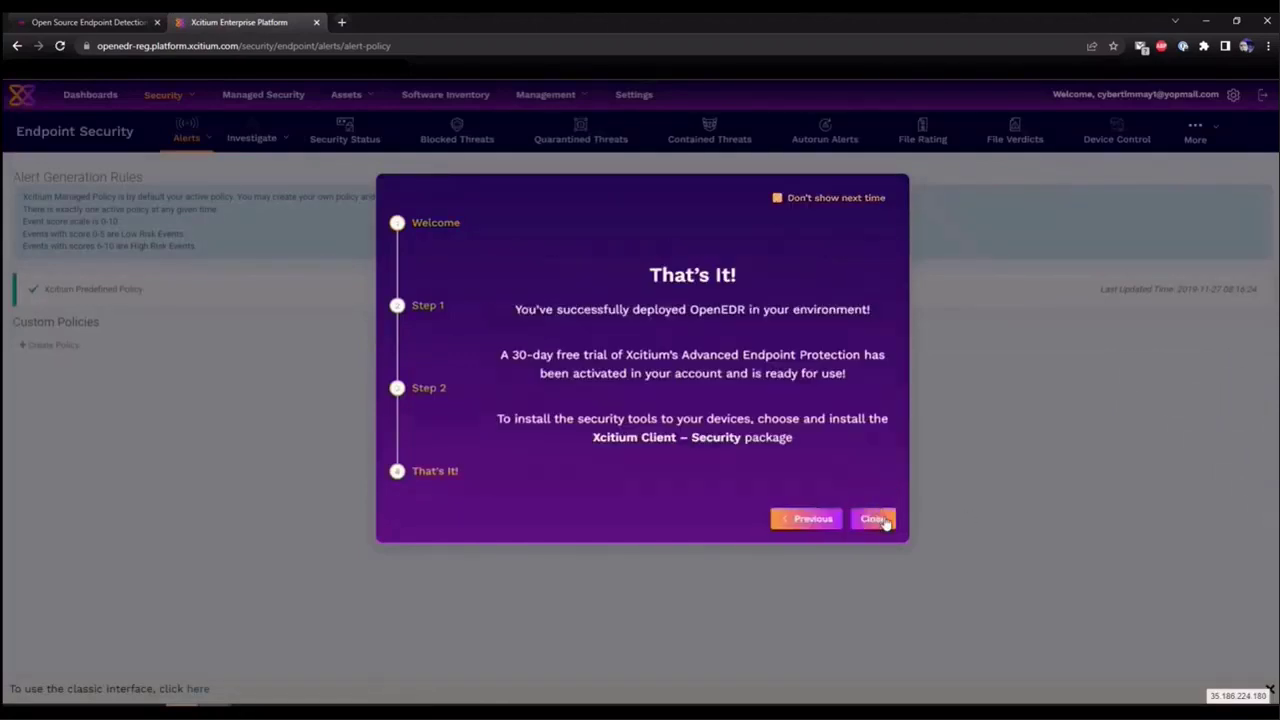
left_click(874, 519)
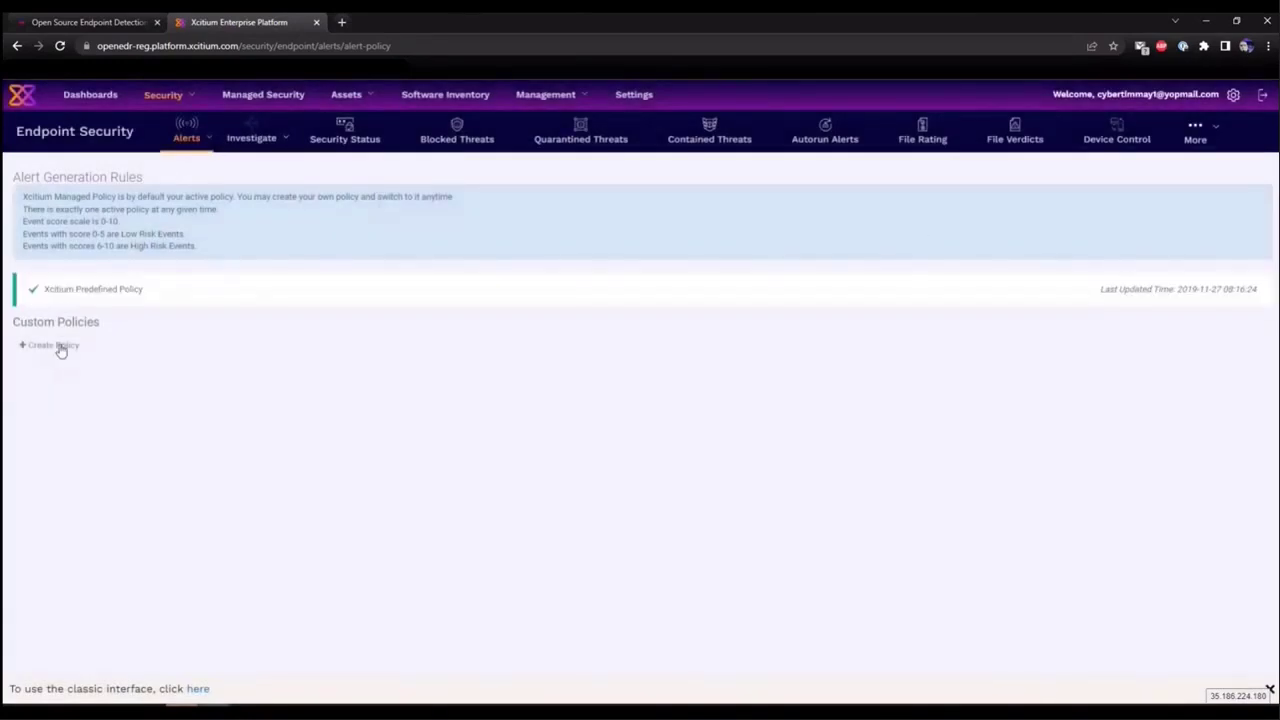
- Create a new custom alert policy named Testing and open it
left_click(58, 347)
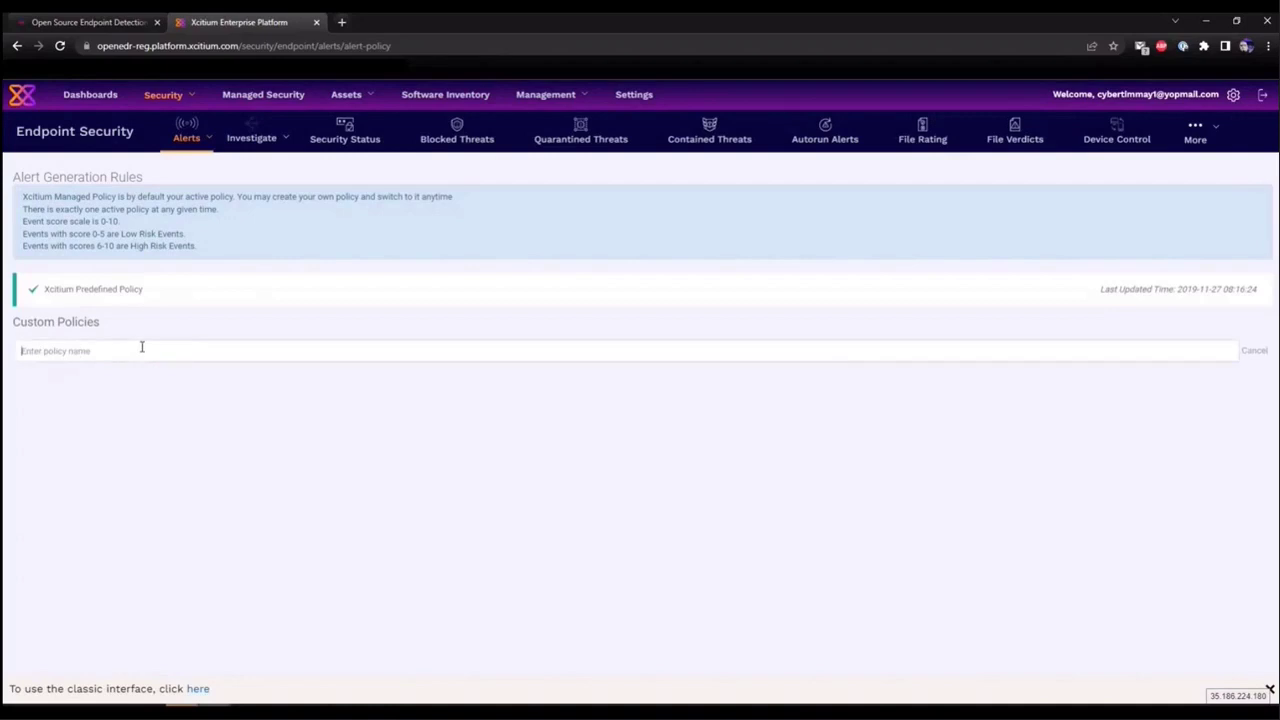
type("Testing")
key("Return")
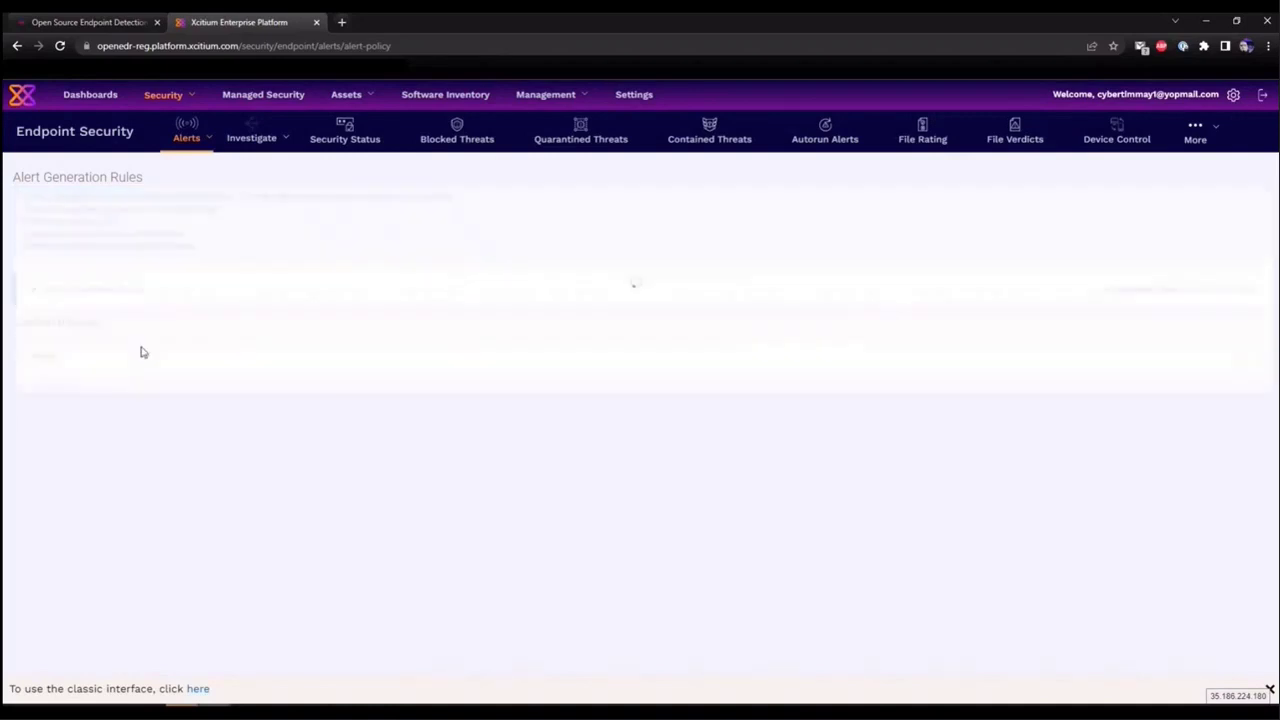
left_click(102, 358)
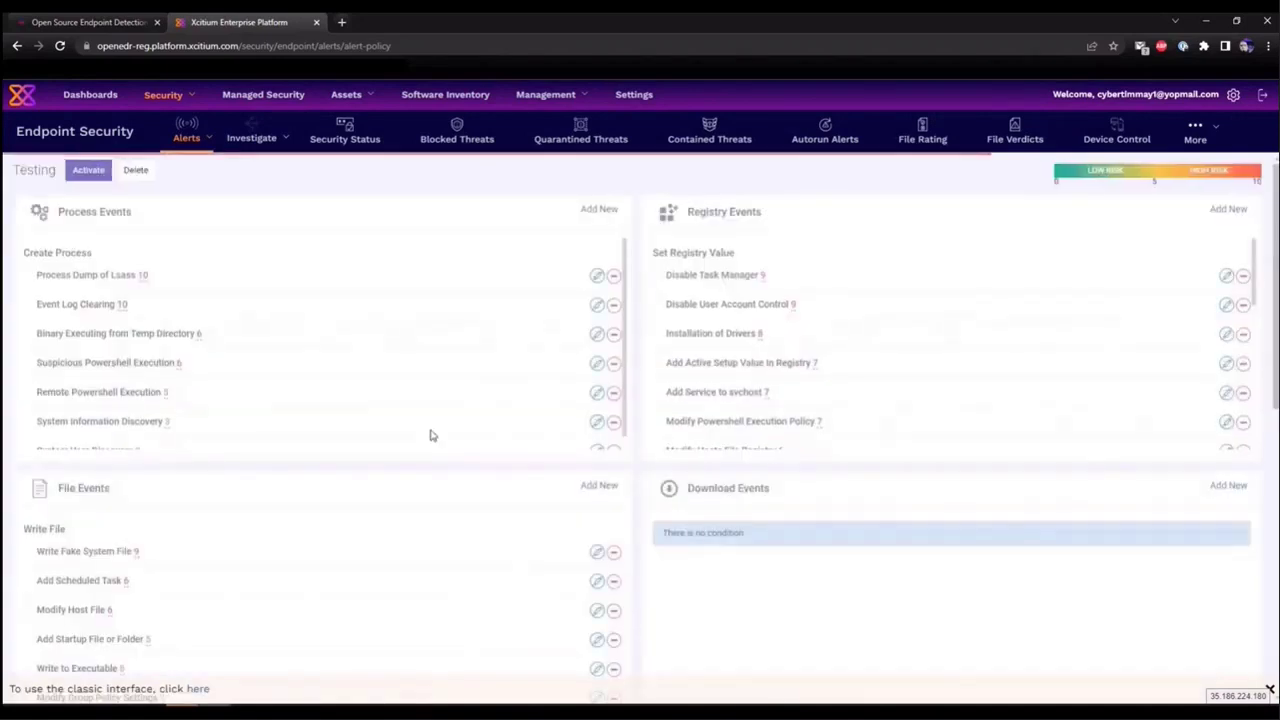
- Review the Process Dump of Lsass condition, cancel without changes, and show the investigation tools list
left_click(596, 276)
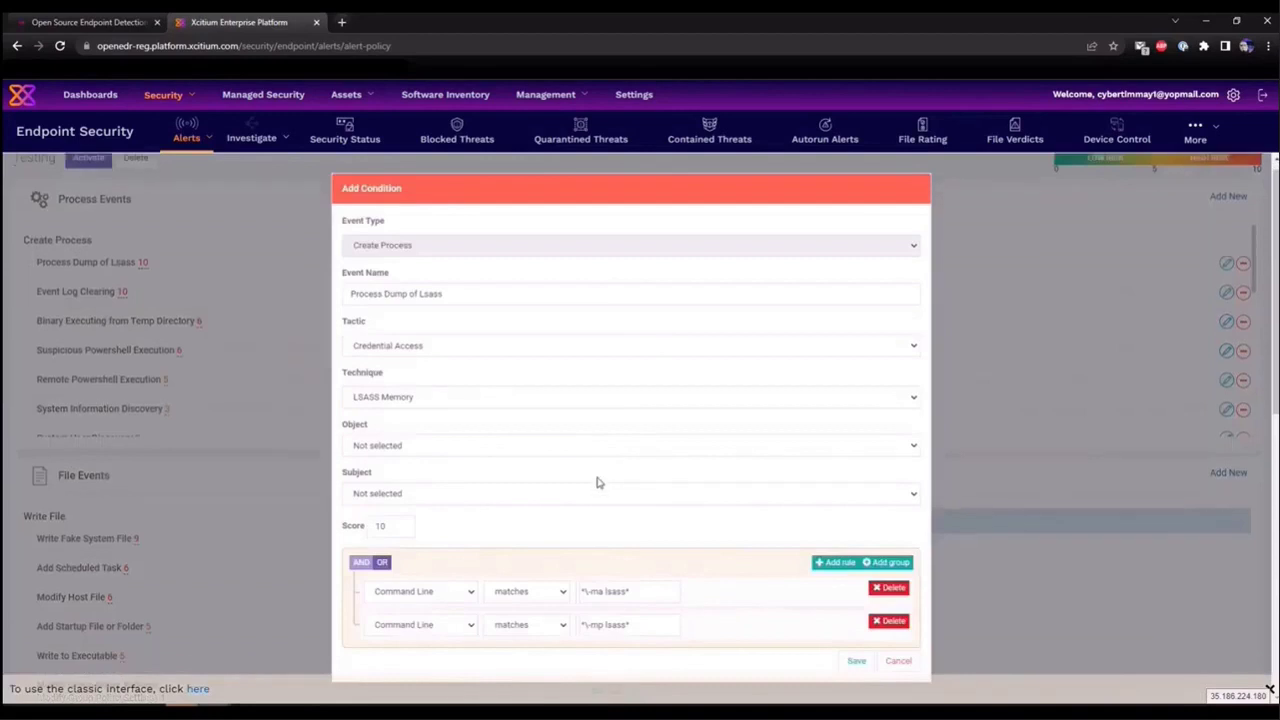
scroll(596, 483, "down", 1)
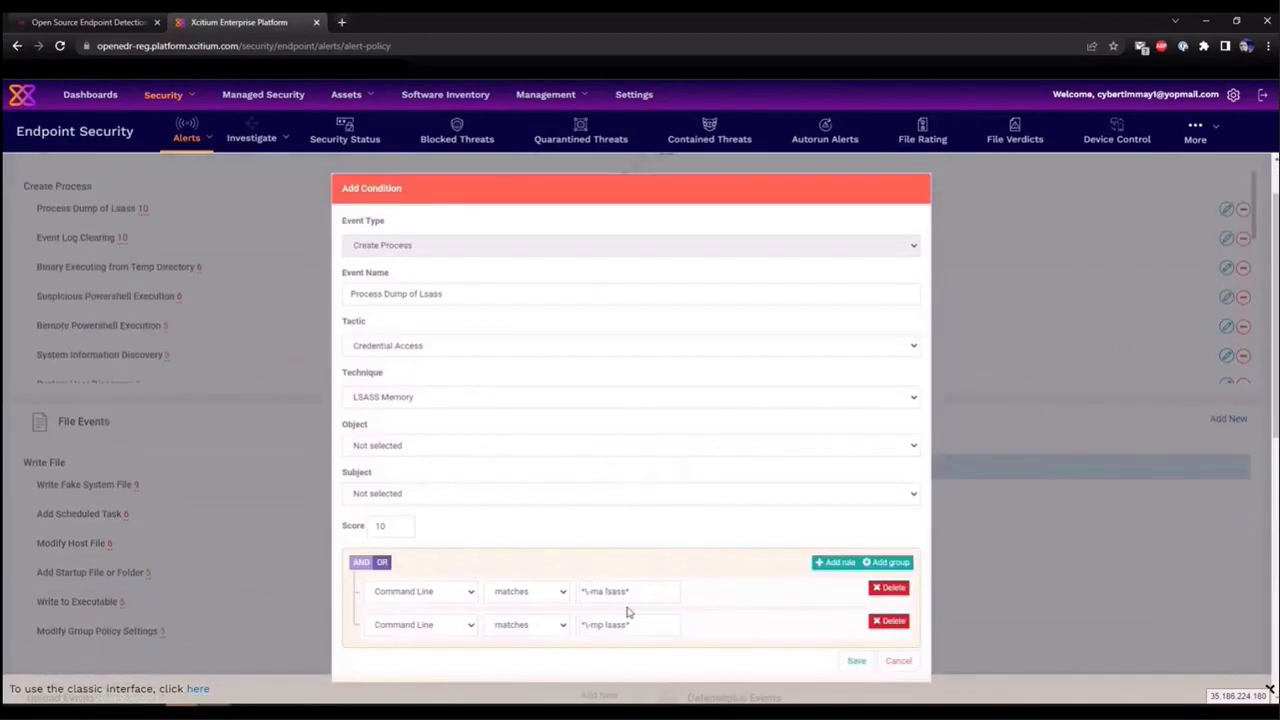
left_click(898, 662)
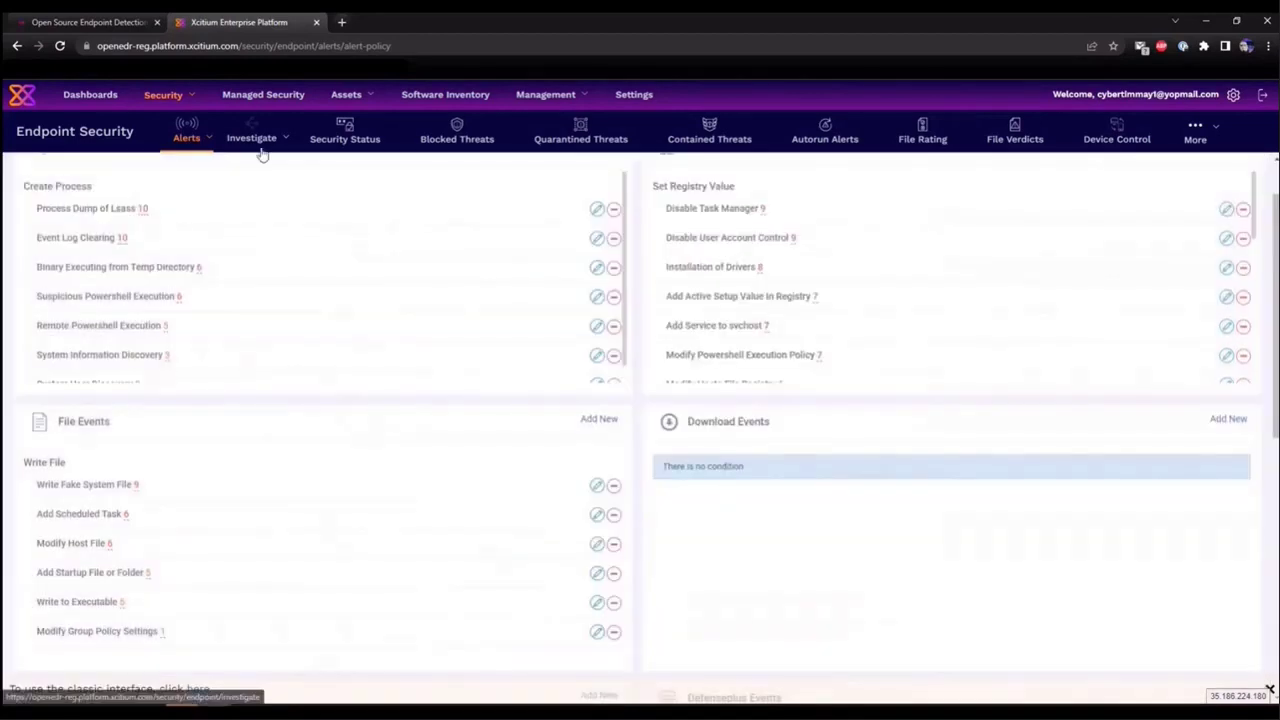
left_click(277, 147)
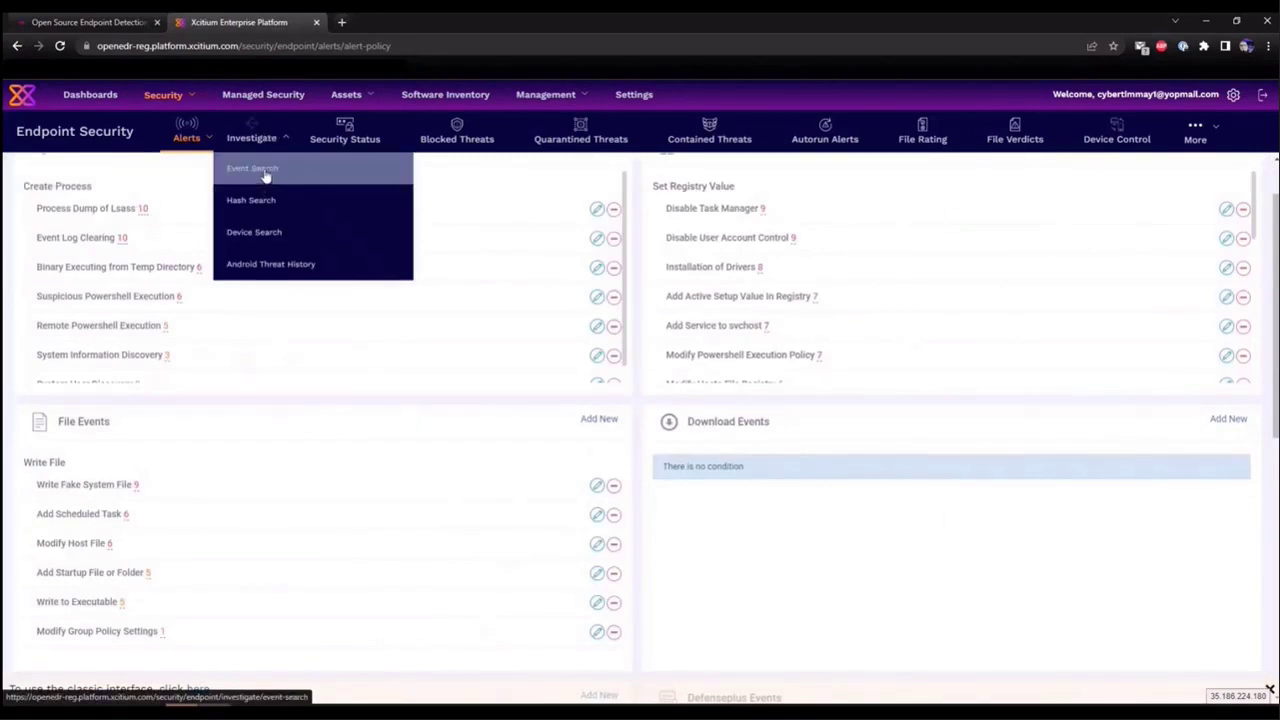
- Open Event Search and run the search to list recent Create Process events
left_click(266, 176)
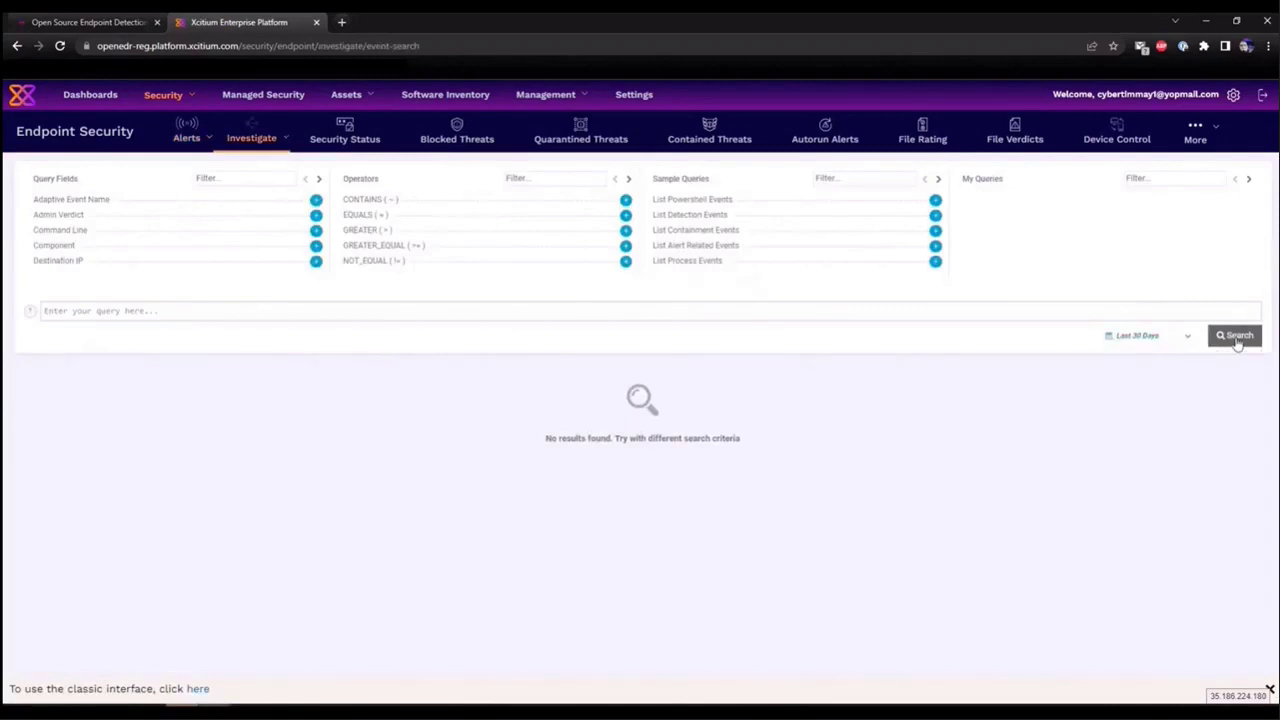
left_click(1235, 337)
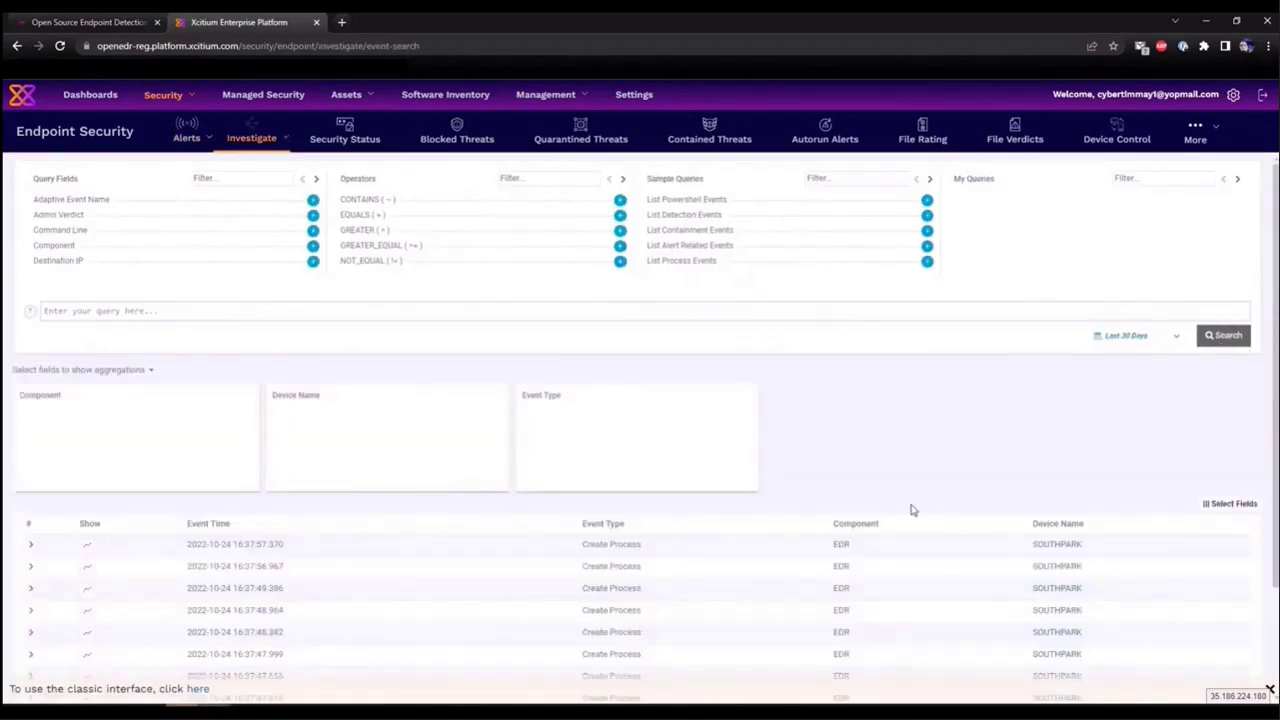
scroll(839, 543, "down", 2)
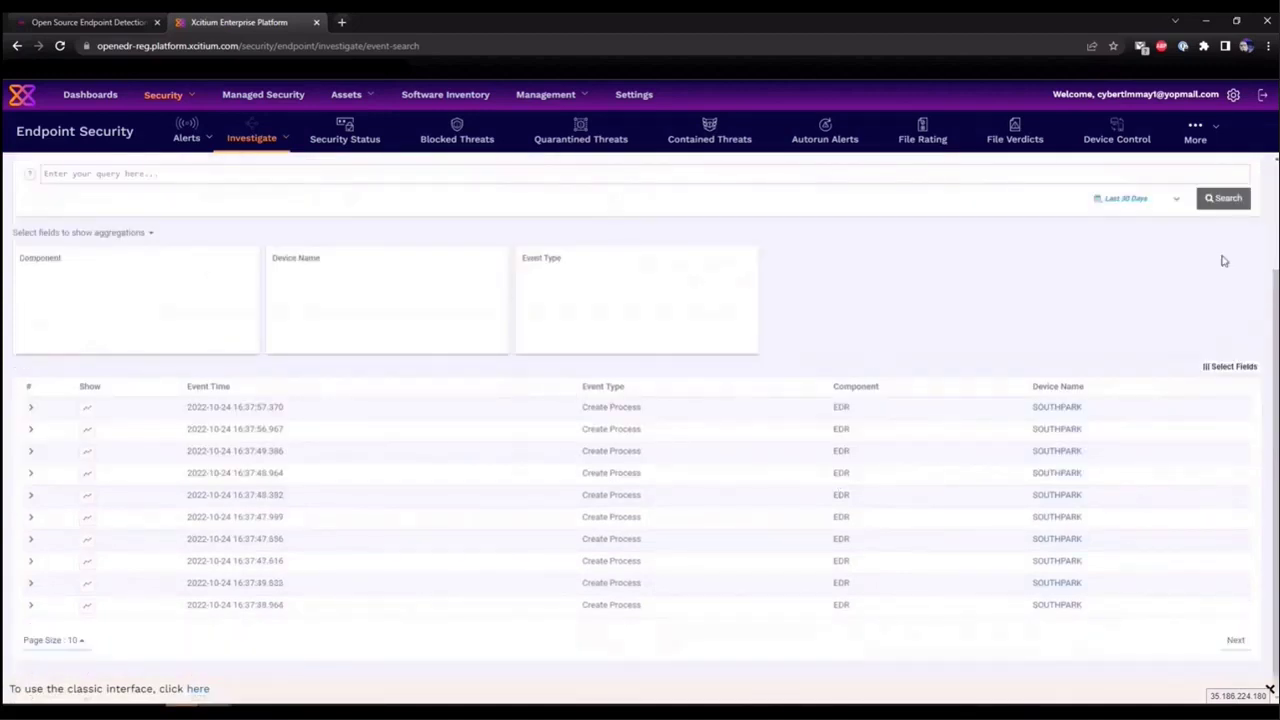
left_click(1240, 201)
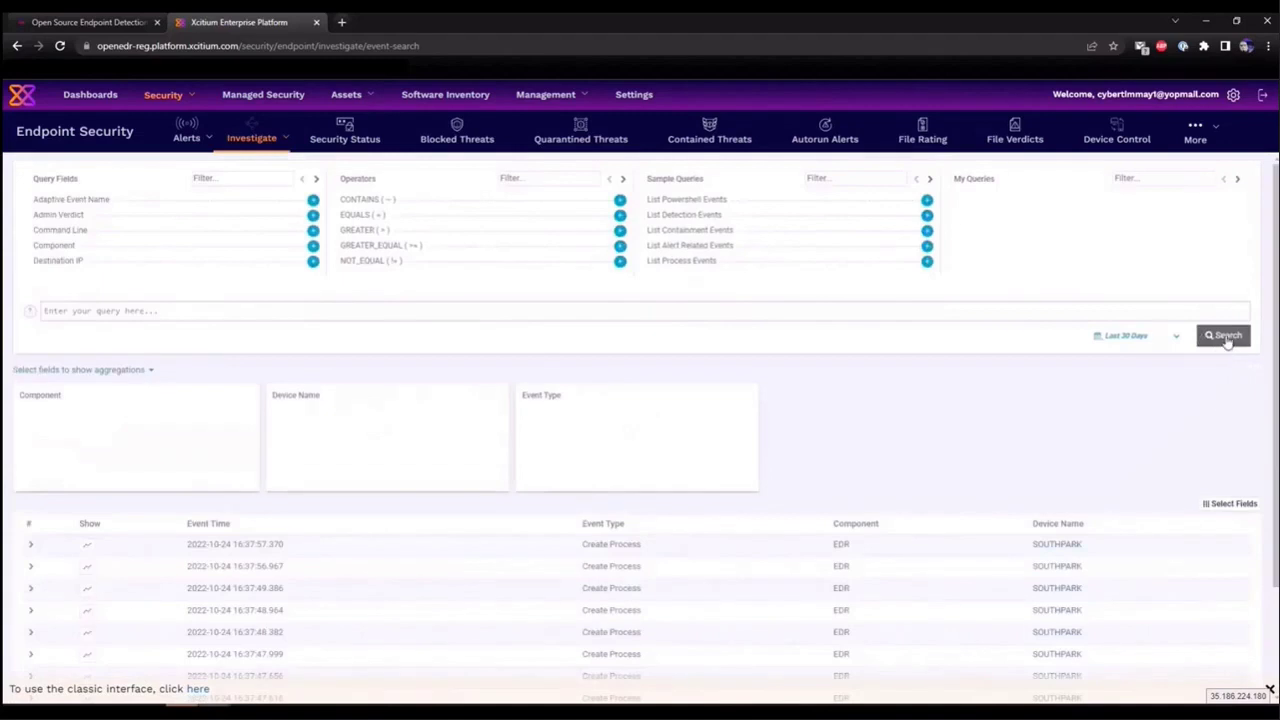
left_click(1223, 337)
- Tick Adaptive Event Name as an extra result column in Select Fields
left_click(1232, 504)
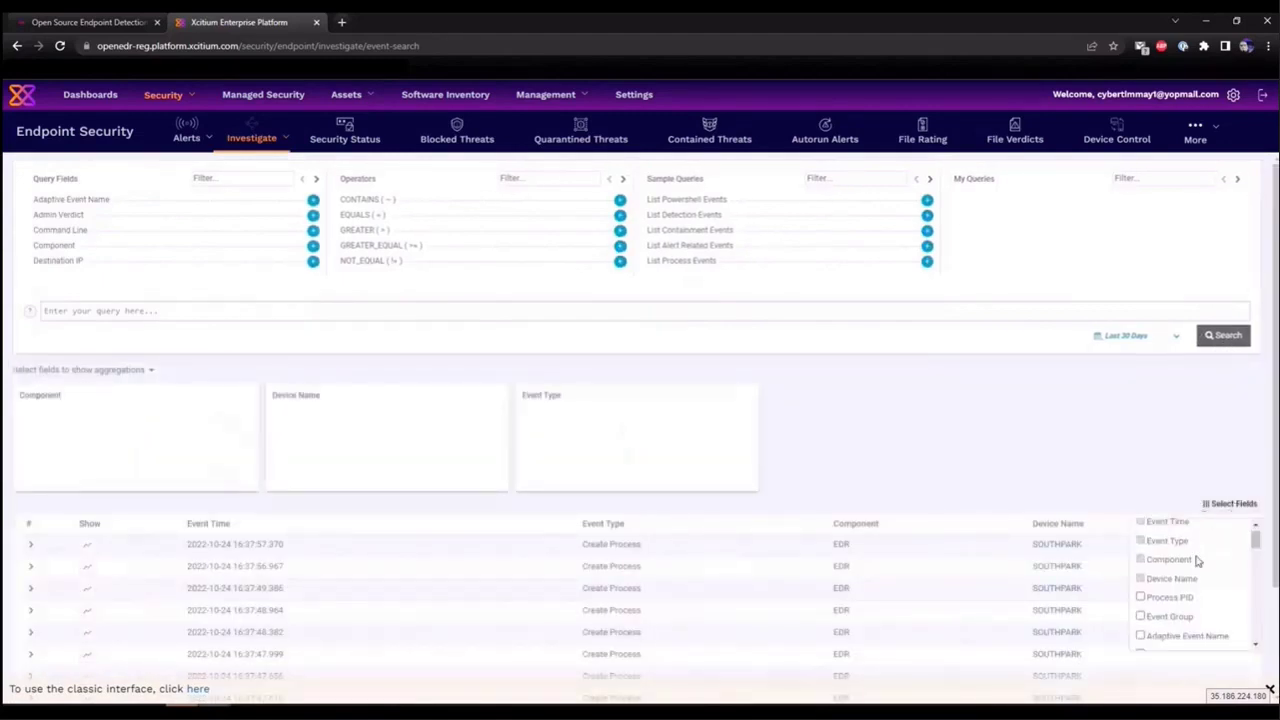
left_click(1140, 582)
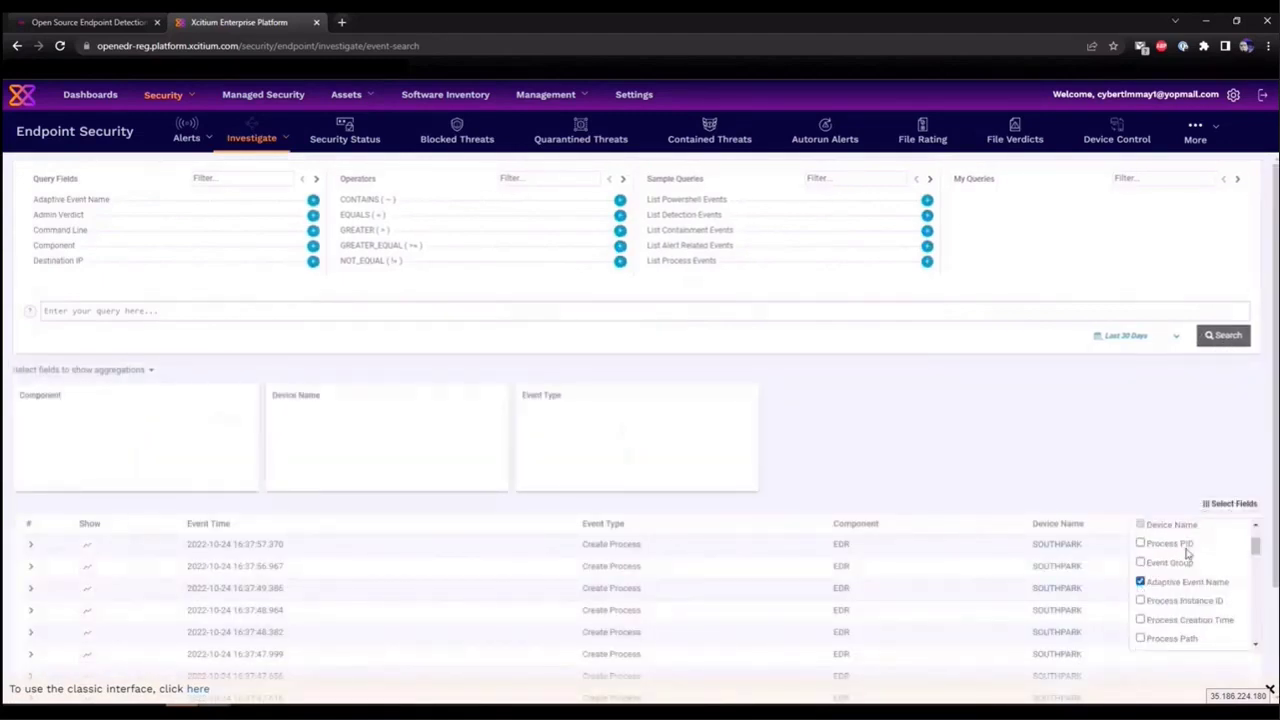
scroll(1183, 560, "down", 2)
scroll(1172, 578, "down", 4)
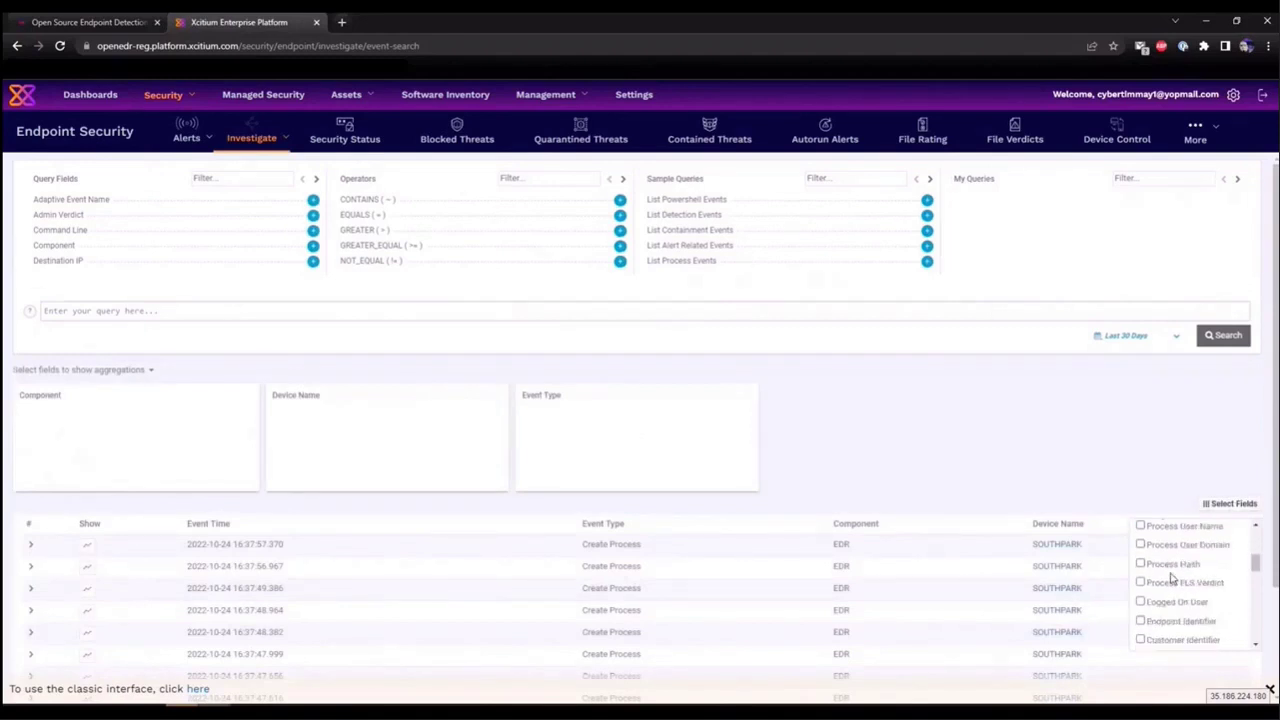
scroll(1164, 574, "down", 3)
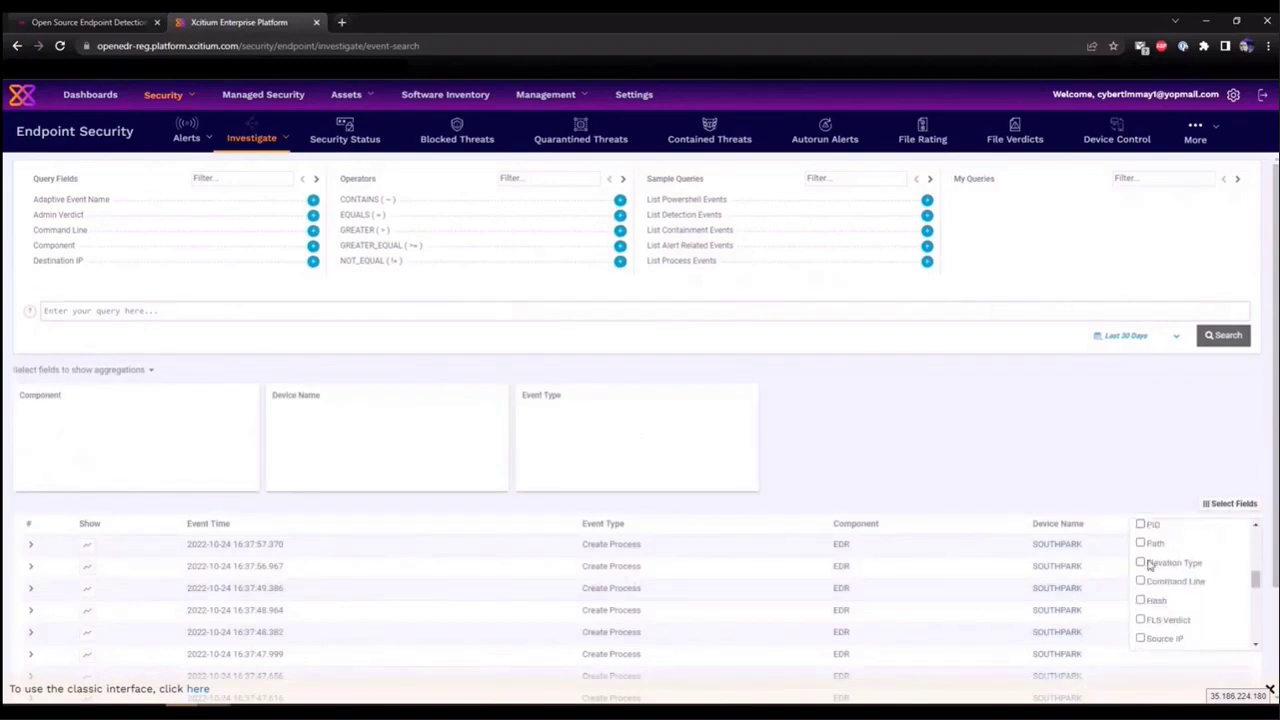
scroll(1139, 550, "down", 3)
scroll(1140, 568, "up", 2)
scroll(1141, 588, "down", 3)
- Add Command Line as a result column and apply the chosen columns
left_click(1224, 641)
left_click(1215, 340)
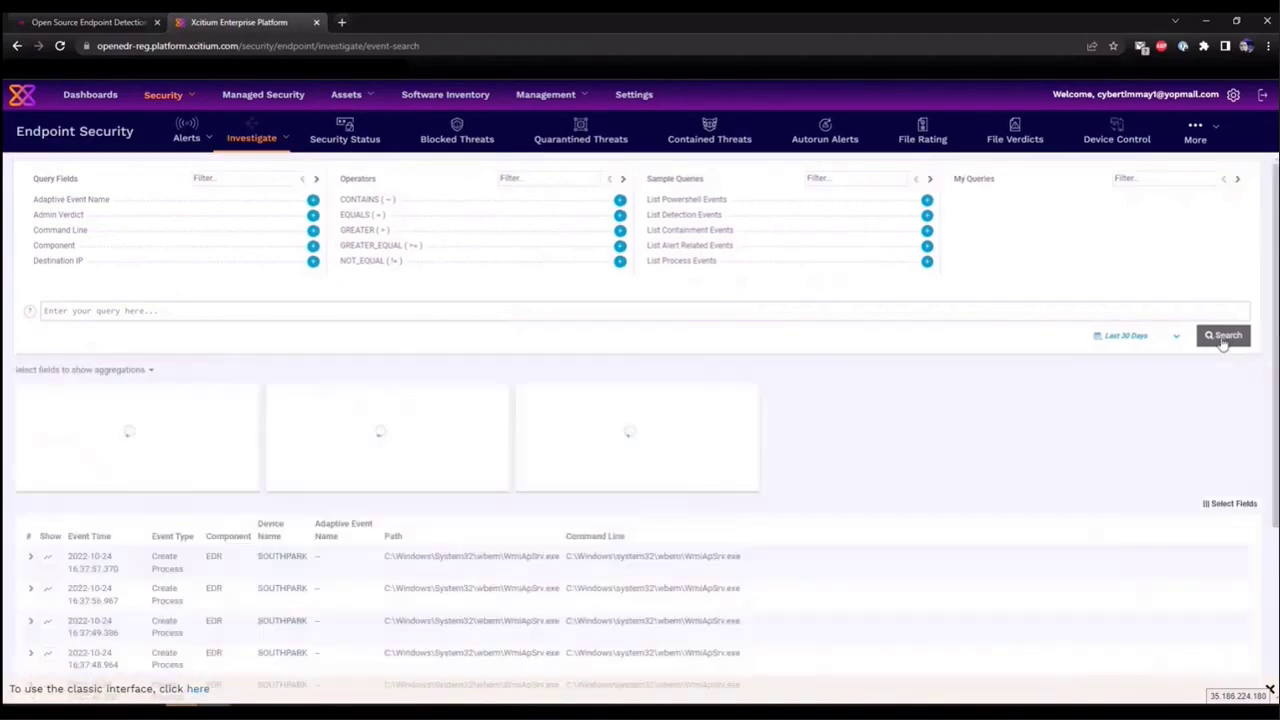
scroll(960, 432, "down", 2)
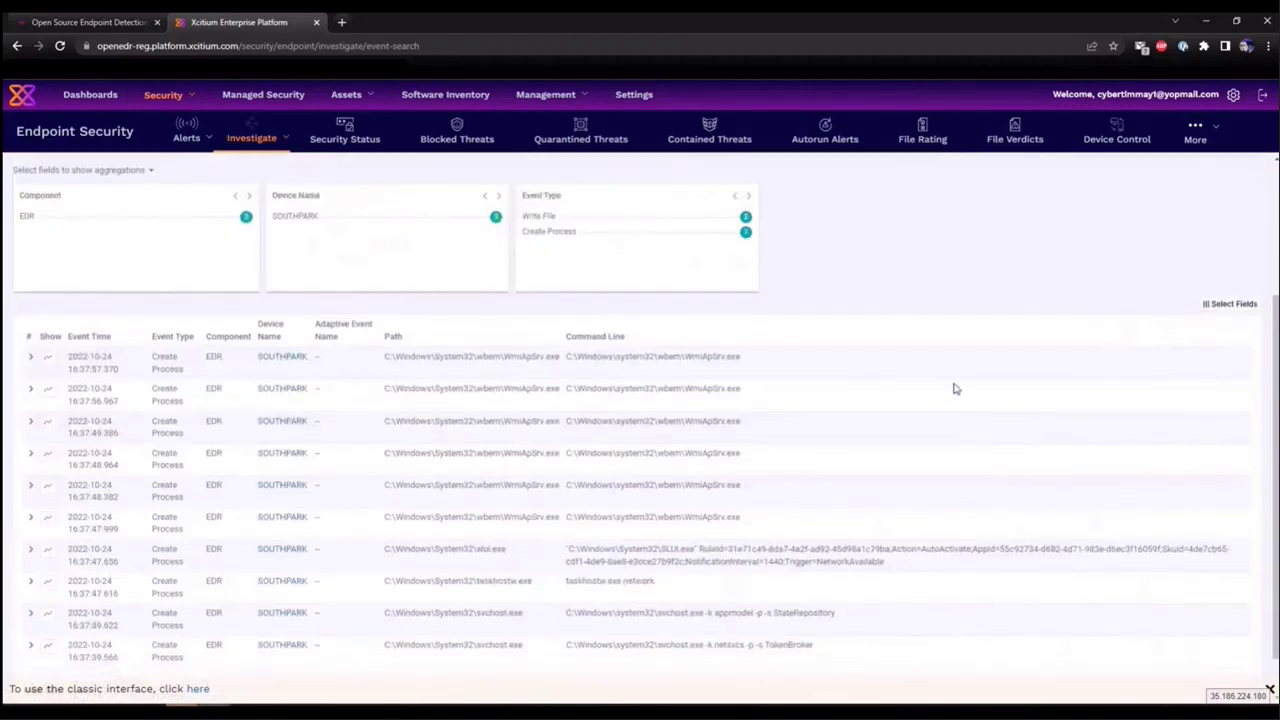
scroll(955, 428, "up", 2)
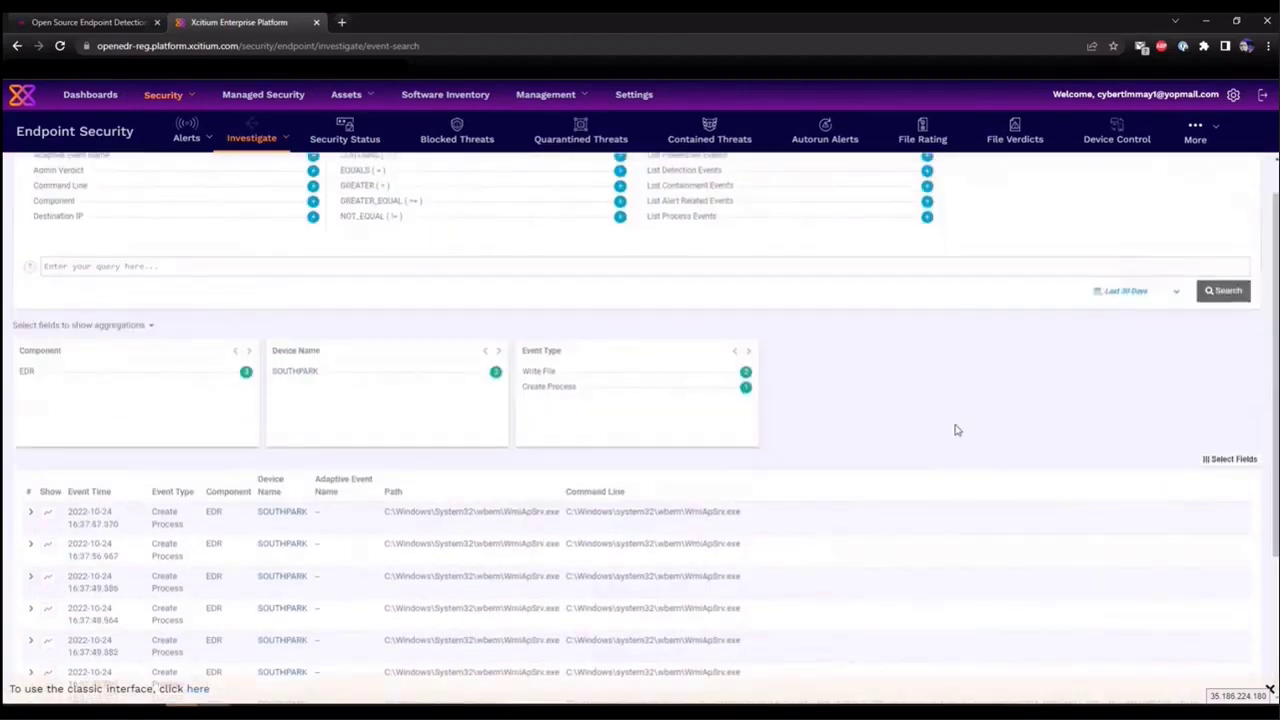
scroll(957, 432, "down", 2)
scroll(957, 432, "up", 2)
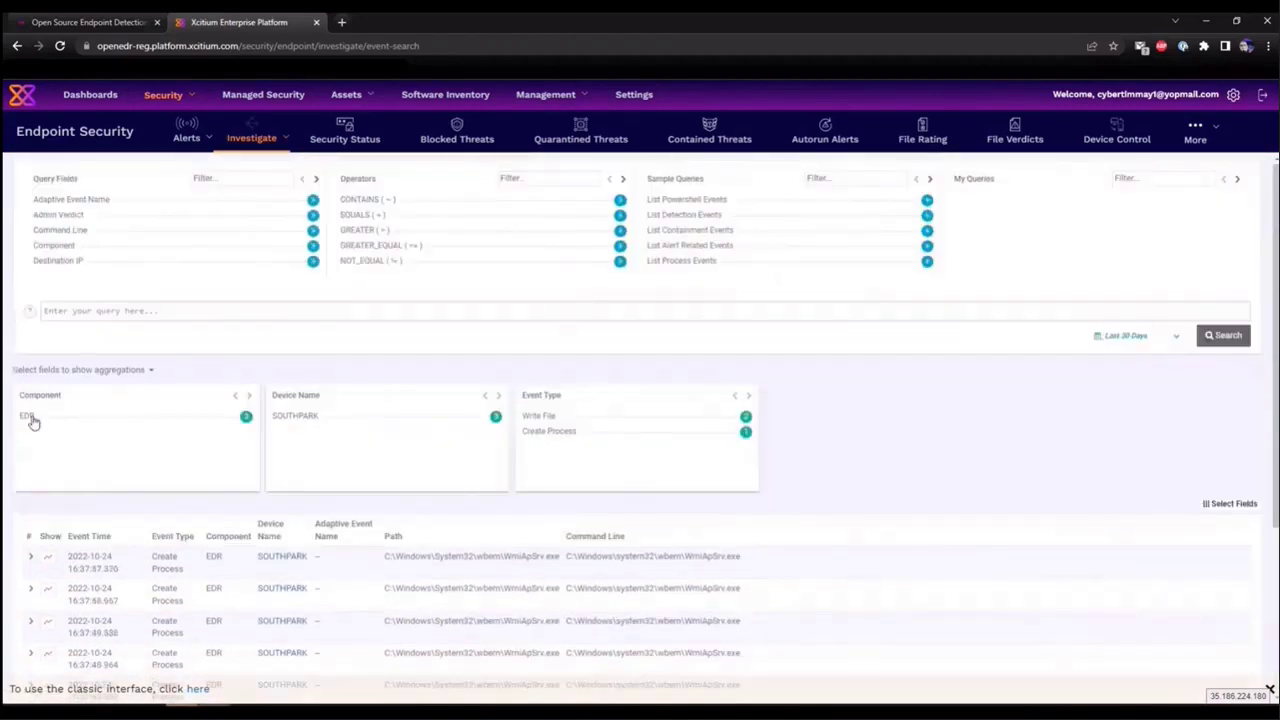
- Add and save an Adaptive Event Name aggregation, then close the aggregation field list
left_click(145, 372)
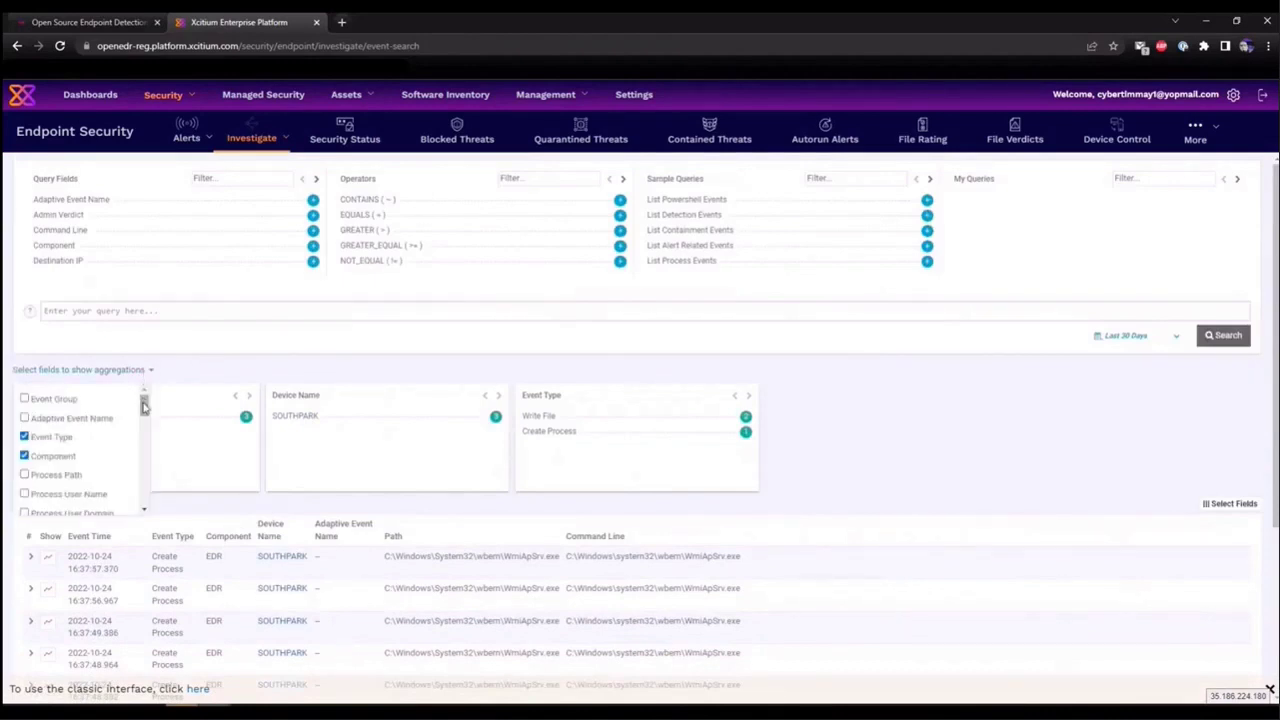
left_click(25, 419)
left_click_drag(144, 405, 144, 492)
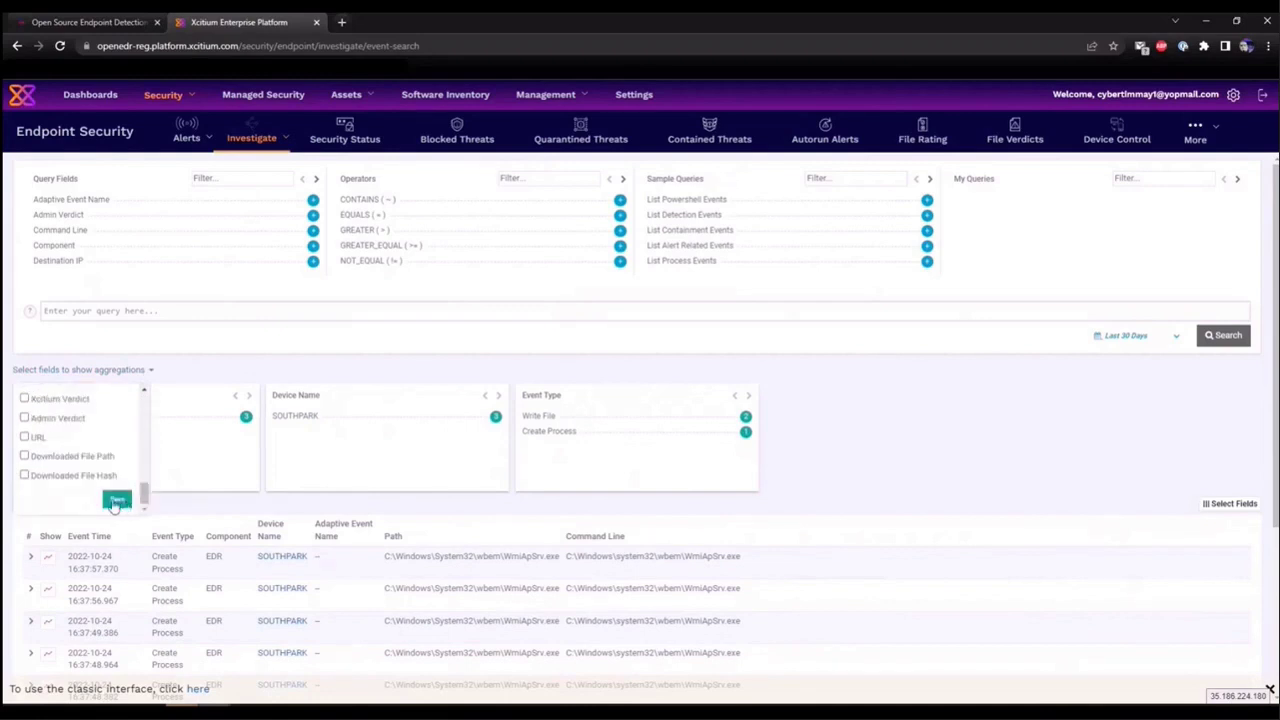
left_click(116, 500)
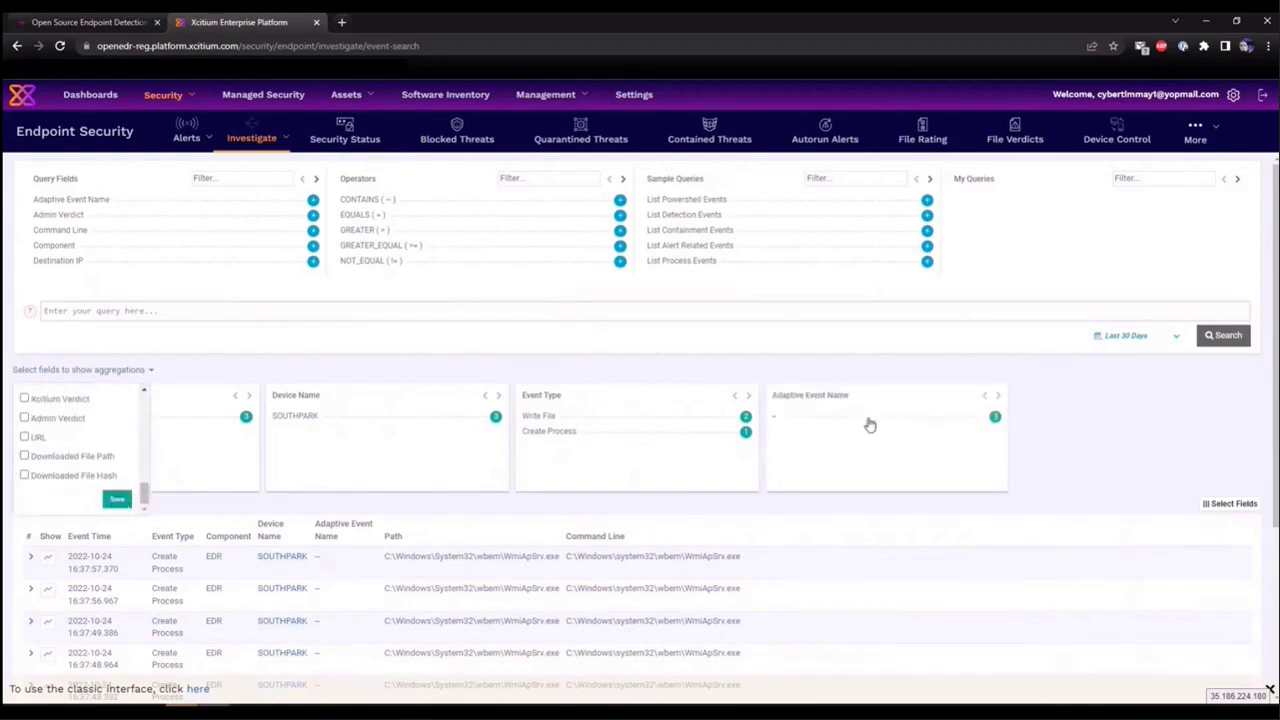
left_click(1180, 470)
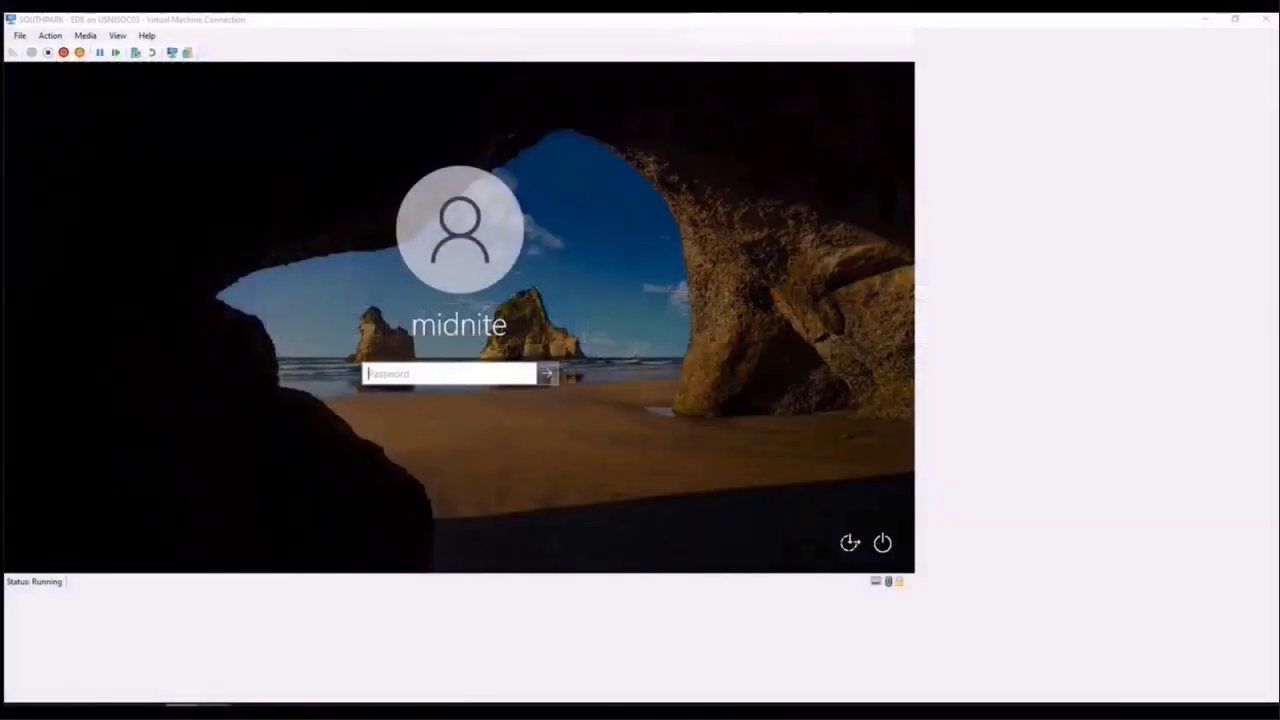
- Enter the account password on the SOUTHPARK VM lock screen to sign in
left_click(383, 362)
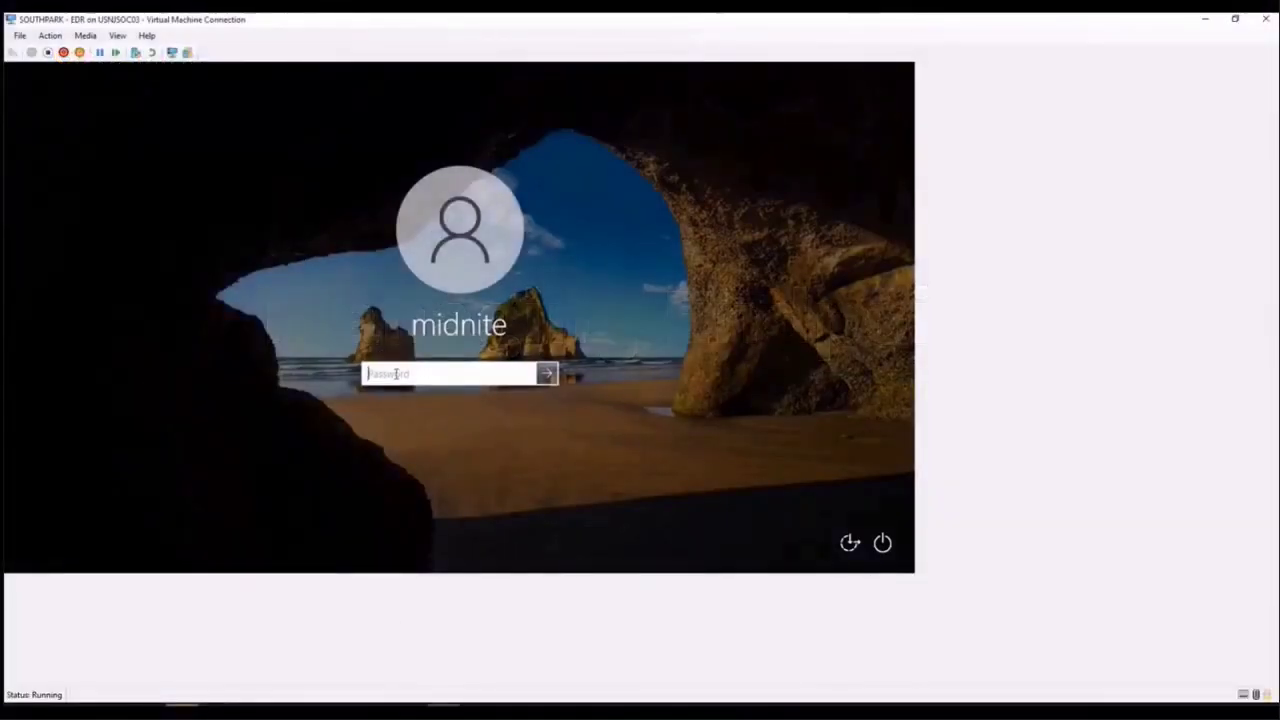
type("••••")
key("Return")
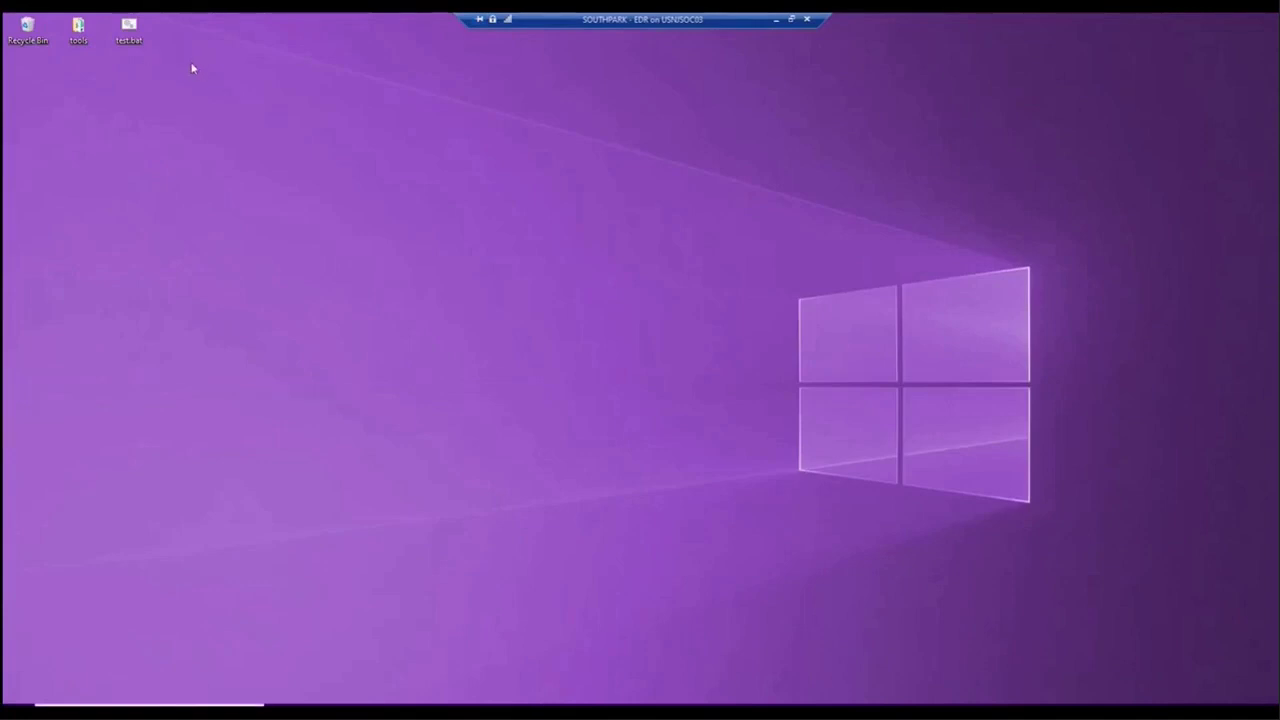
- Run test.bat on the VM desktop and bring the Event Search browser window back into view
left_click(127, 30)
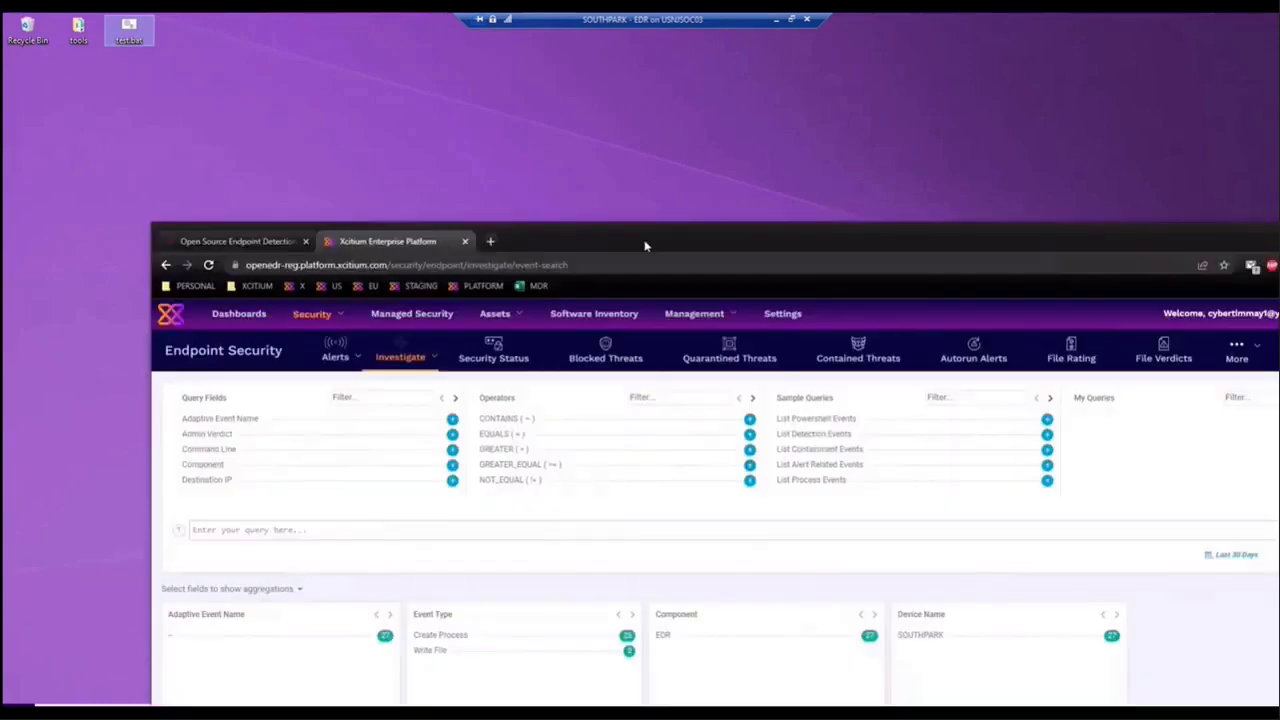
left_click_drag(643, 246, 396, 88)
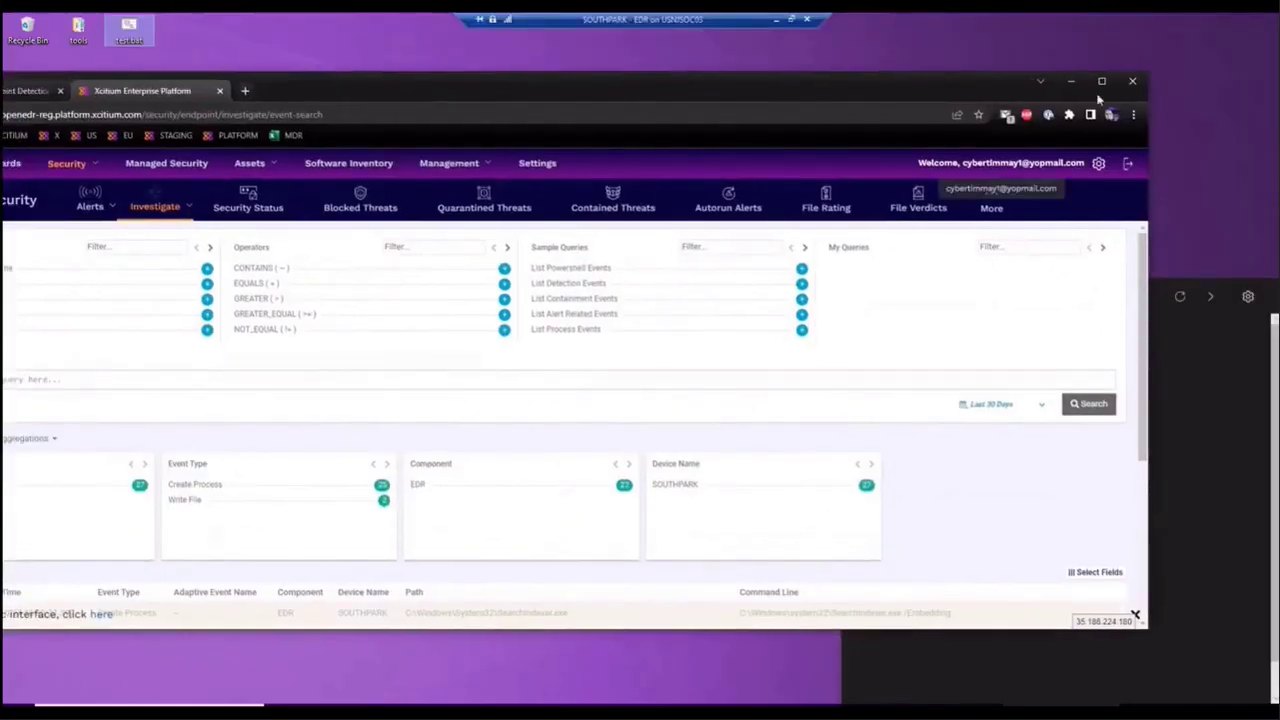
- Maximize the browser and rerun the search to list the new whoami.exe process event
left_click(1109, 84)
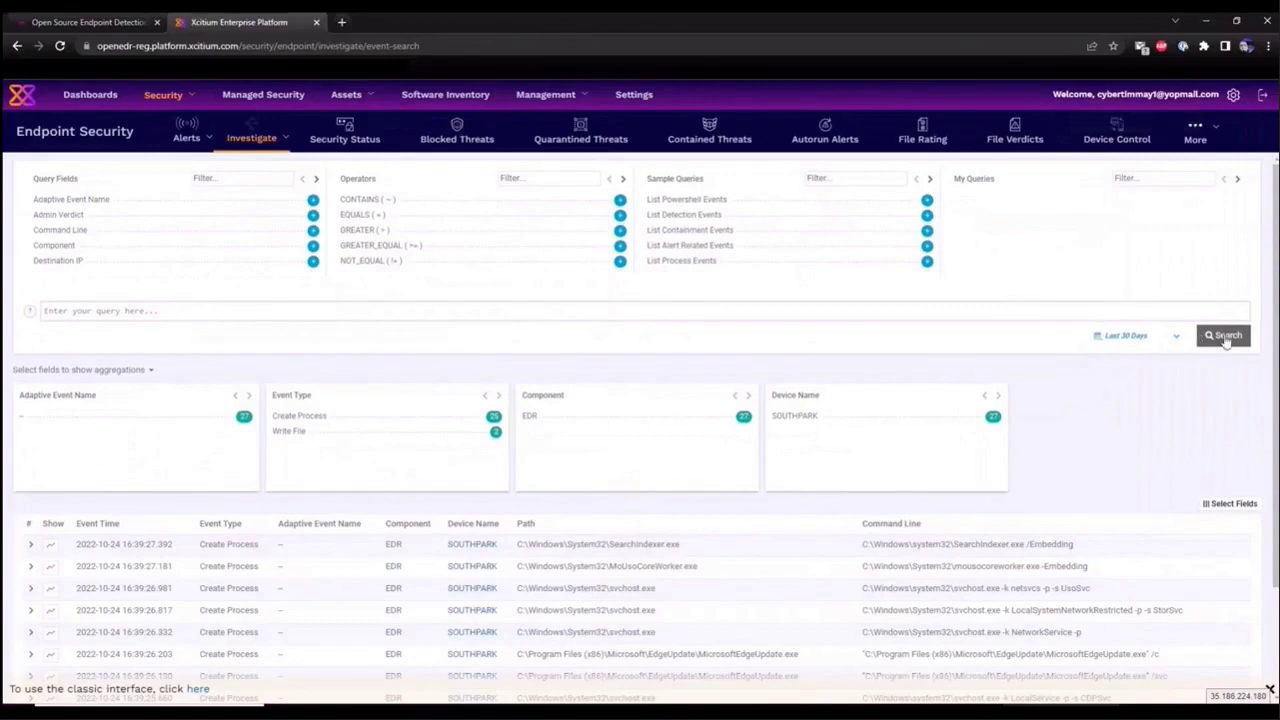
left_click(1226, 340)
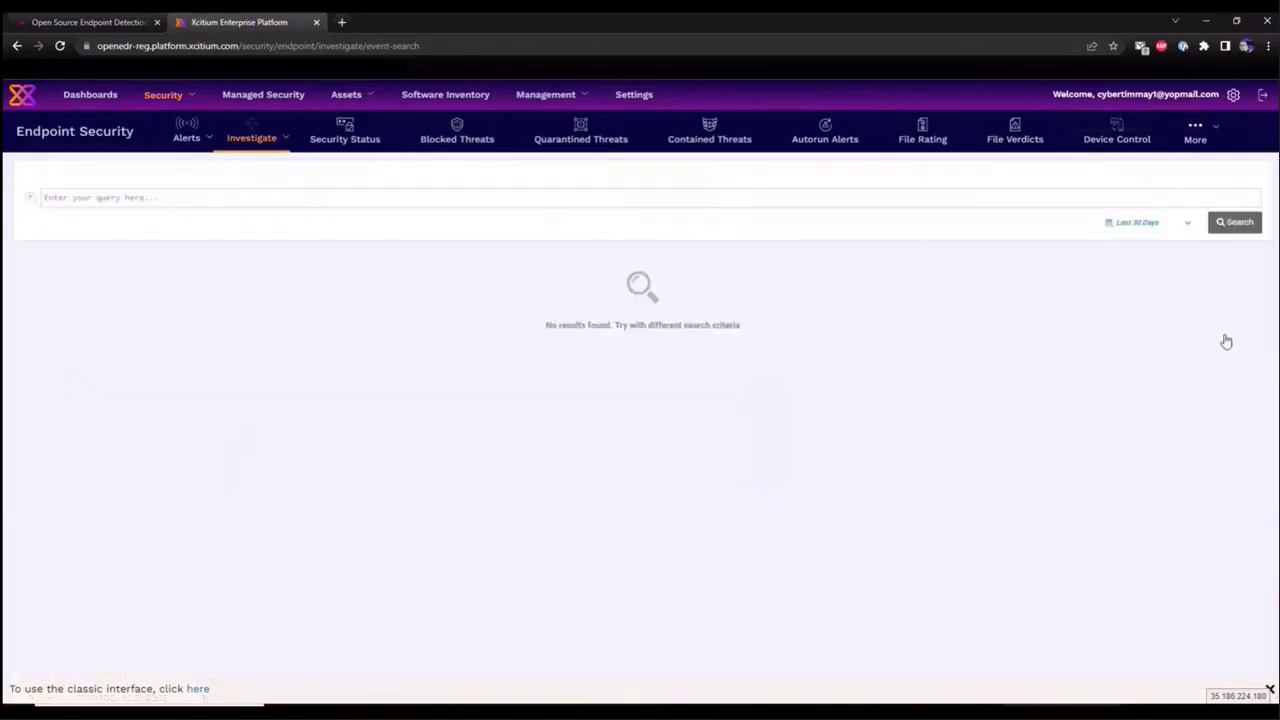
scroll(1204, 347, "down", 2)
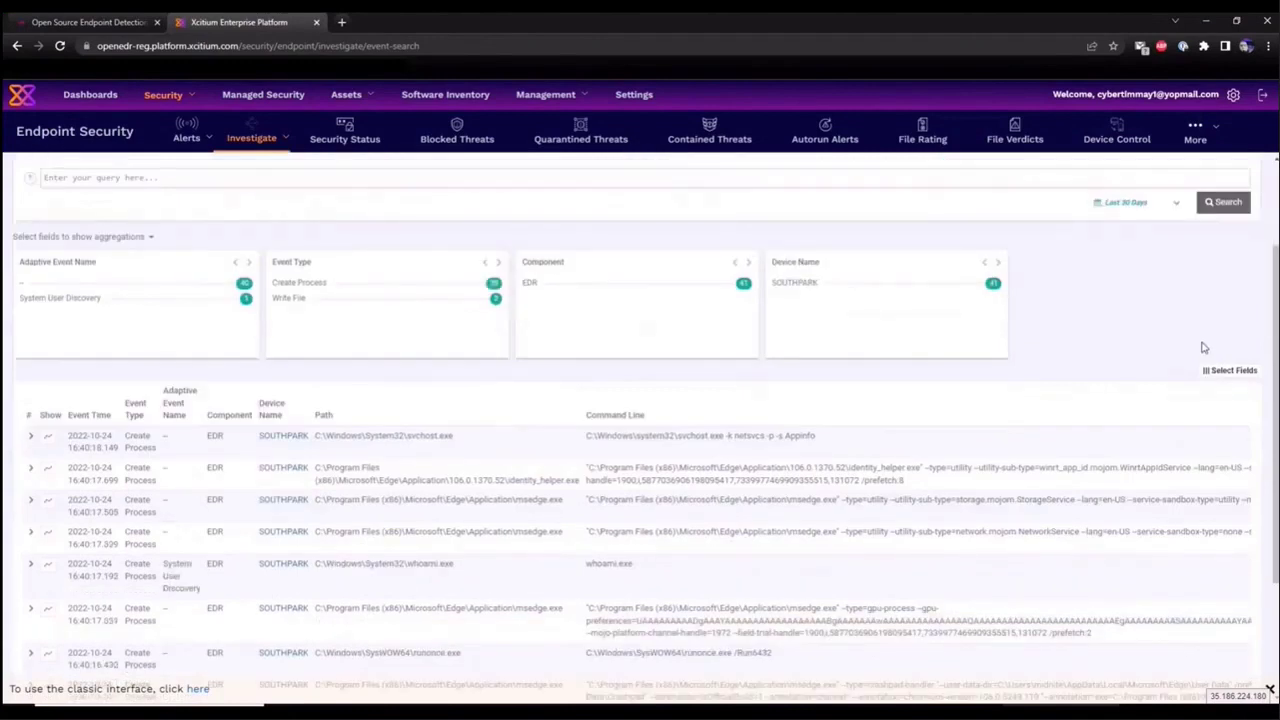
scroll(1204, 347, "down", 1)
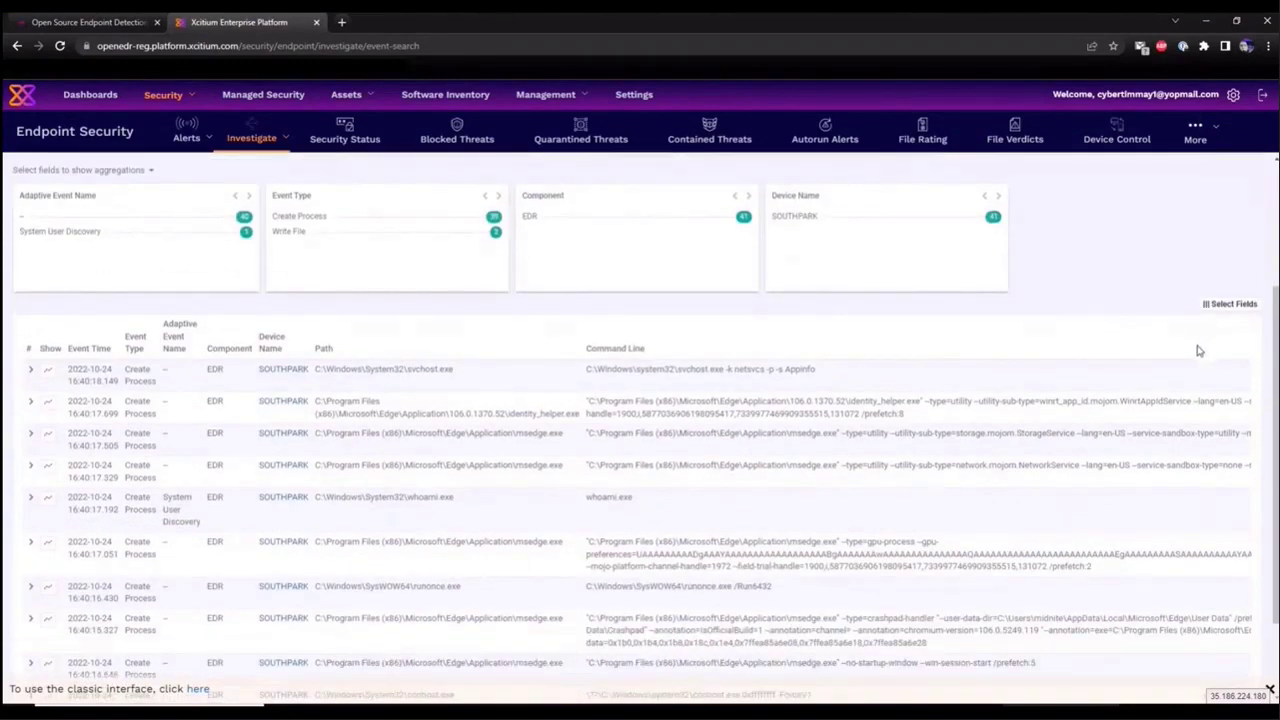
scroll(1199, 353, "up", 2)
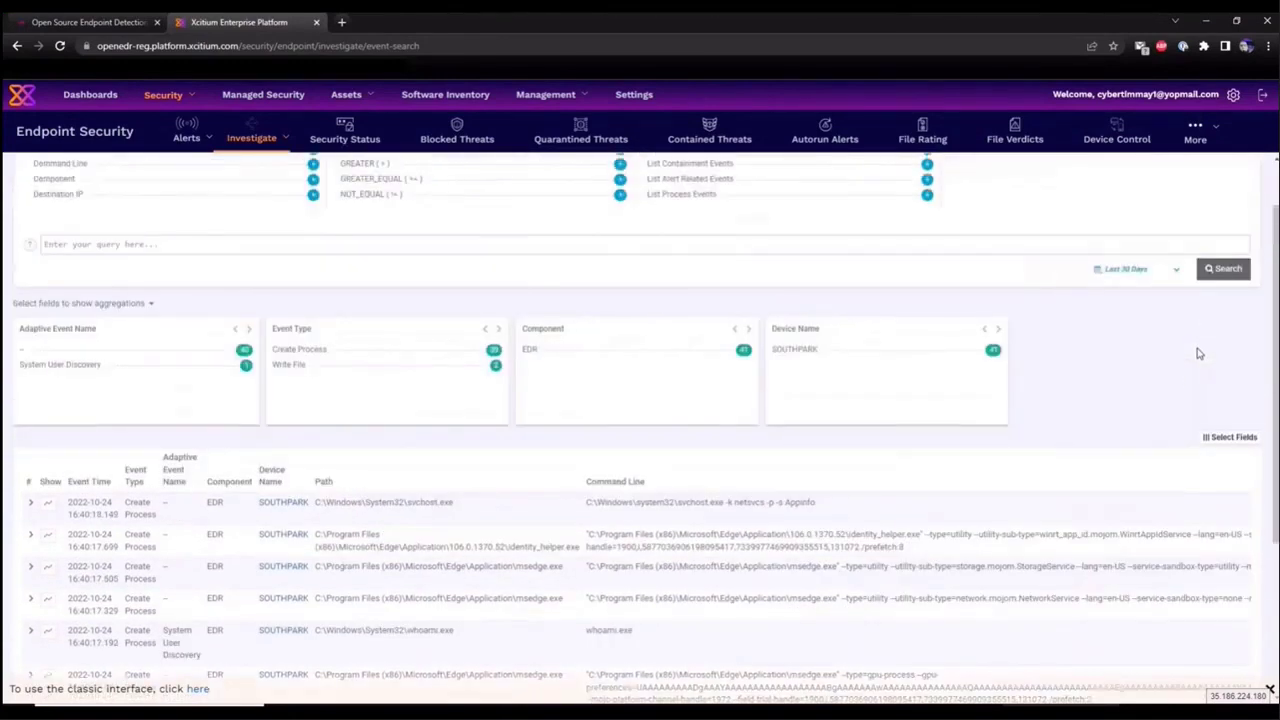
left_click(1225, 270)
scroll(1123, 363, "down", 4)
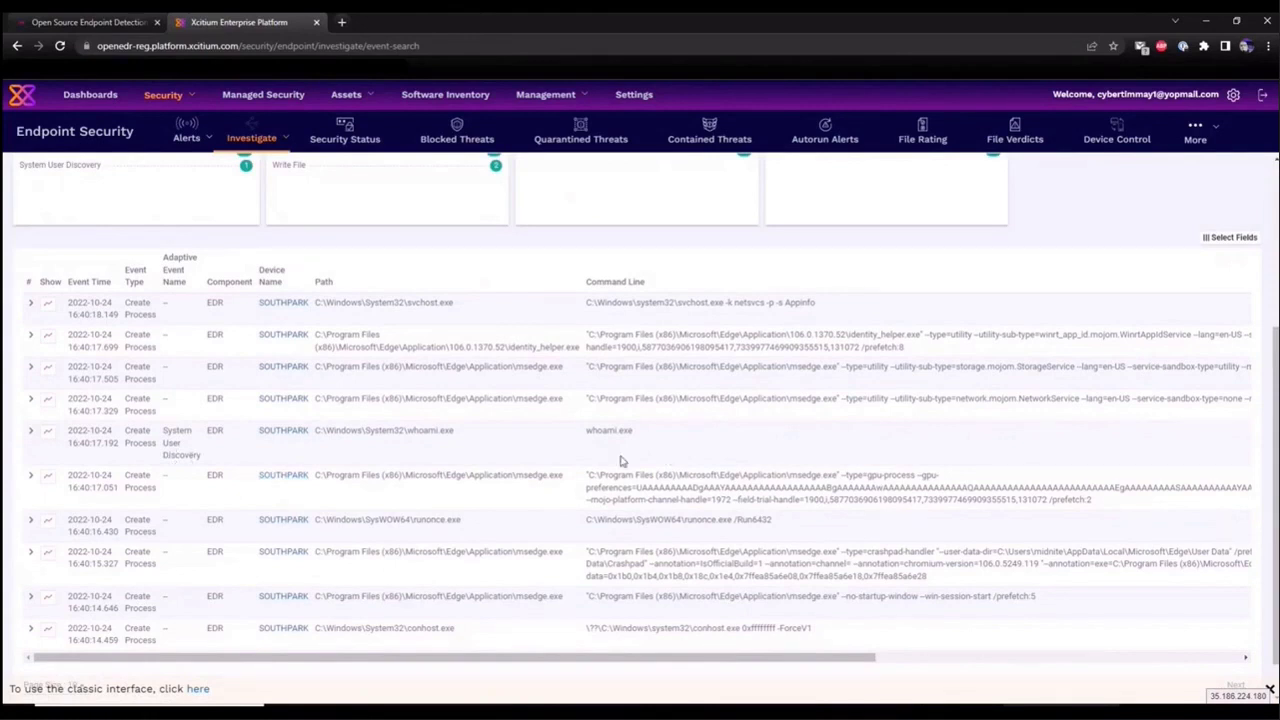
- Expand the whoami.exe event and bring up actions for its process_hash value
left_click(31, 435)
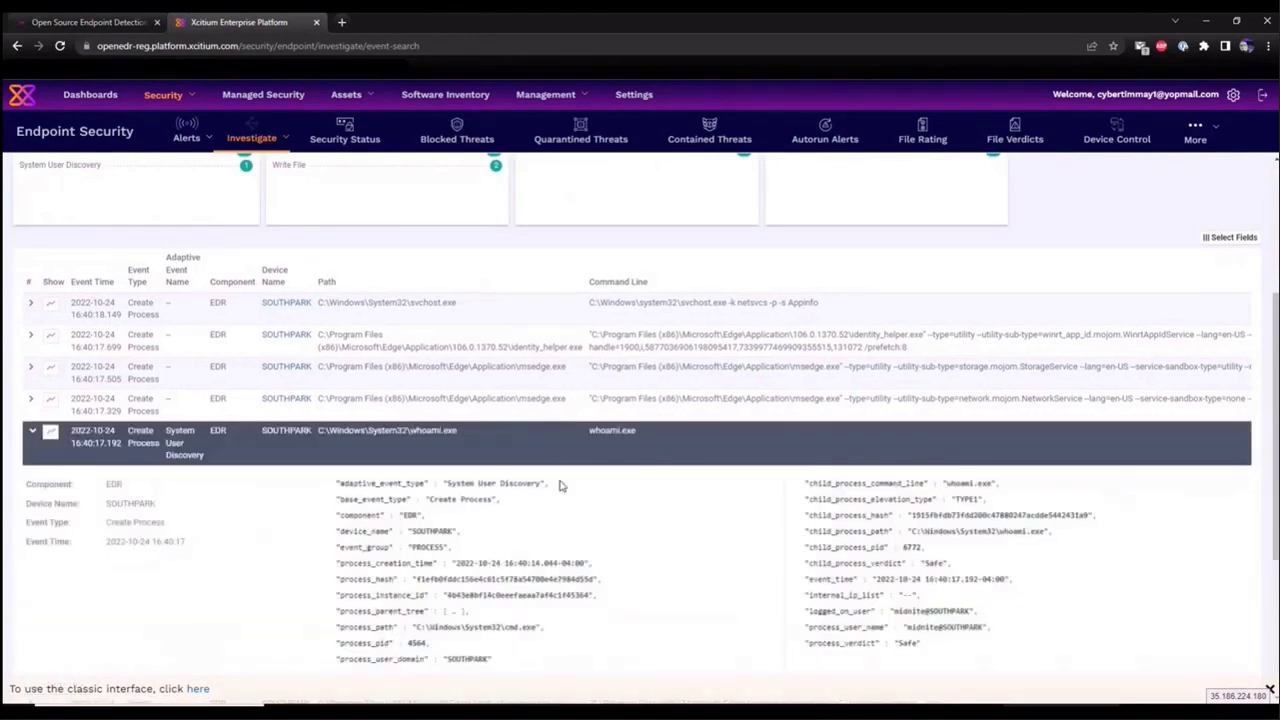
scroll(563, 487, "down", 1)
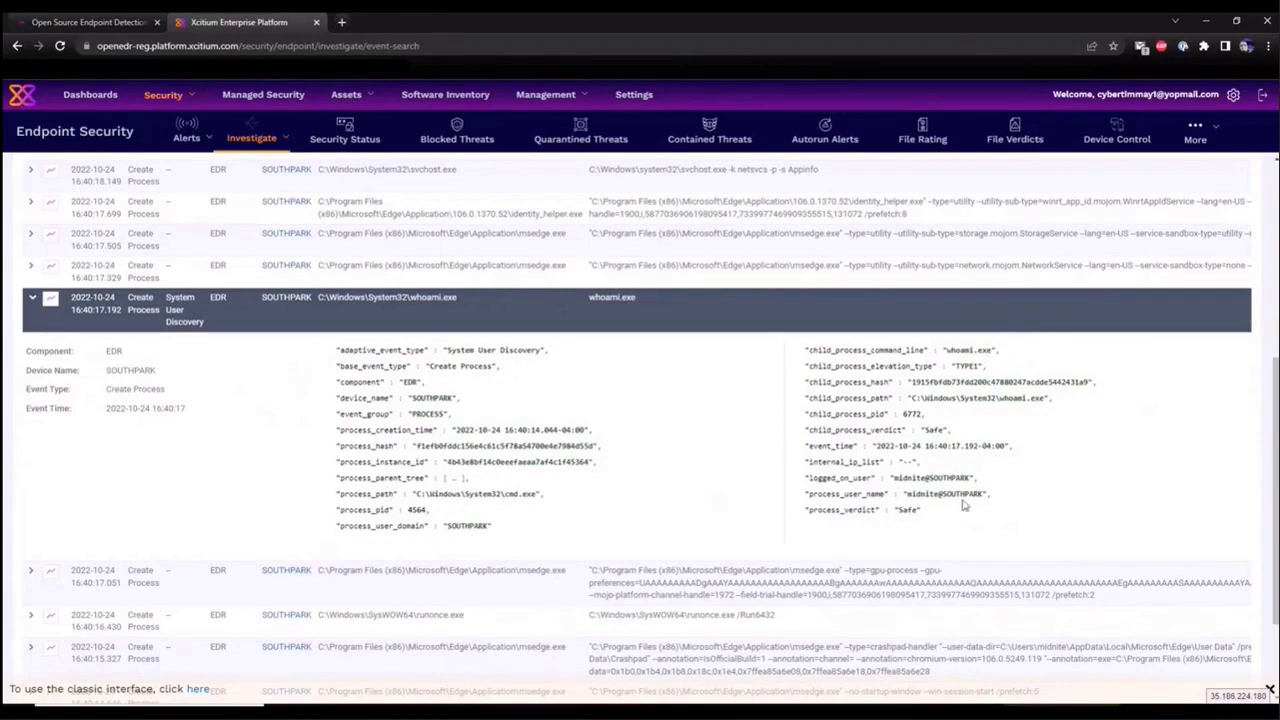
double_click(543, 448)
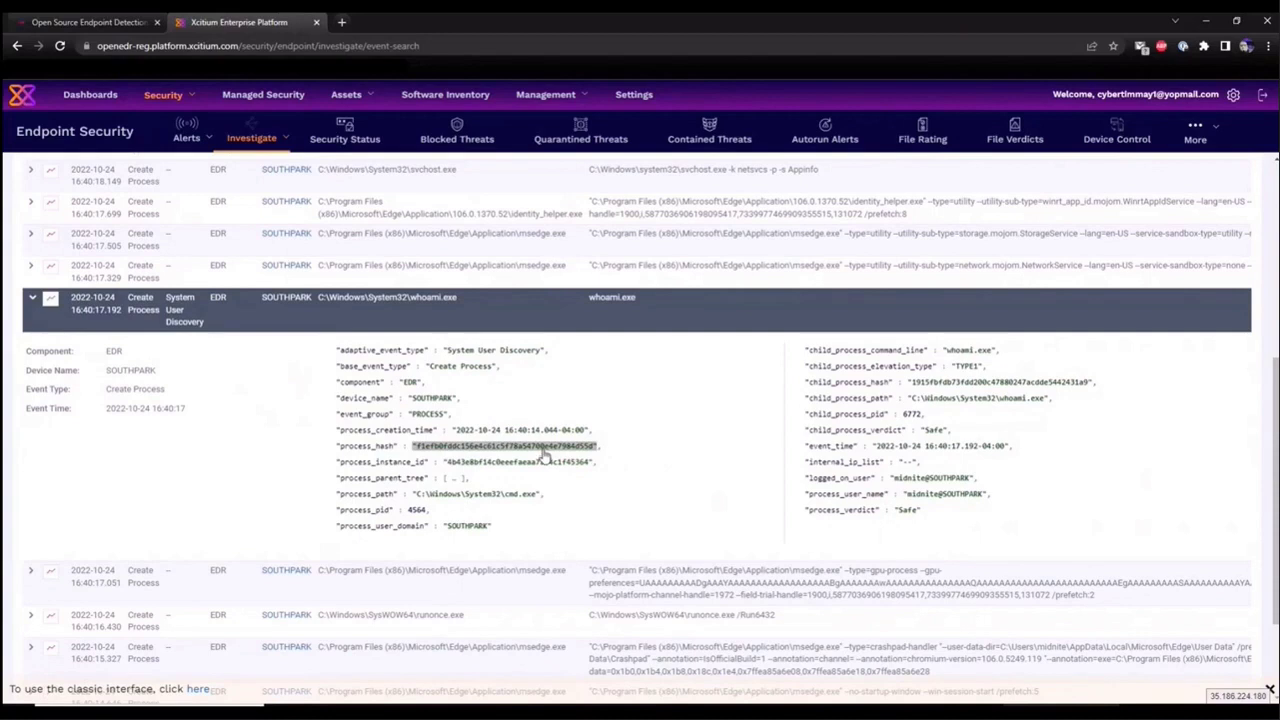
left_click(545, 455)
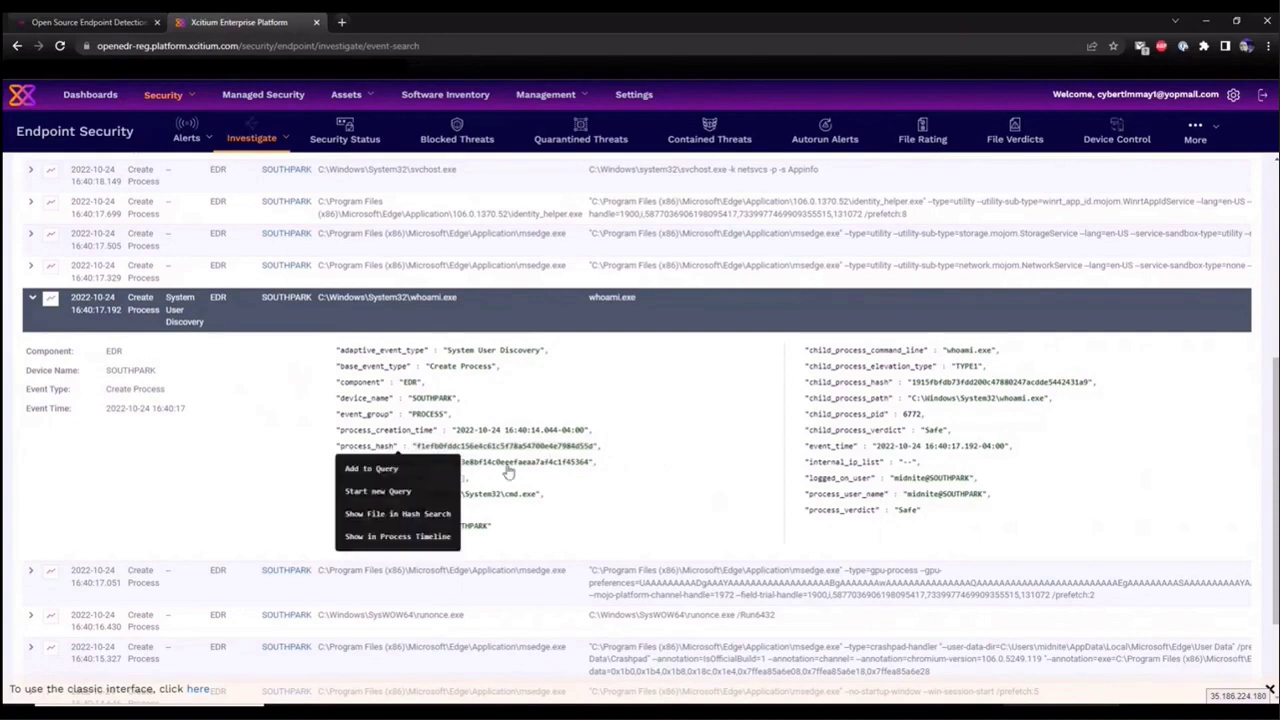
- Show whoami.exe in the Process Timeline and switch to Tree View of cmd.exe's detections
left_click(416, 537)
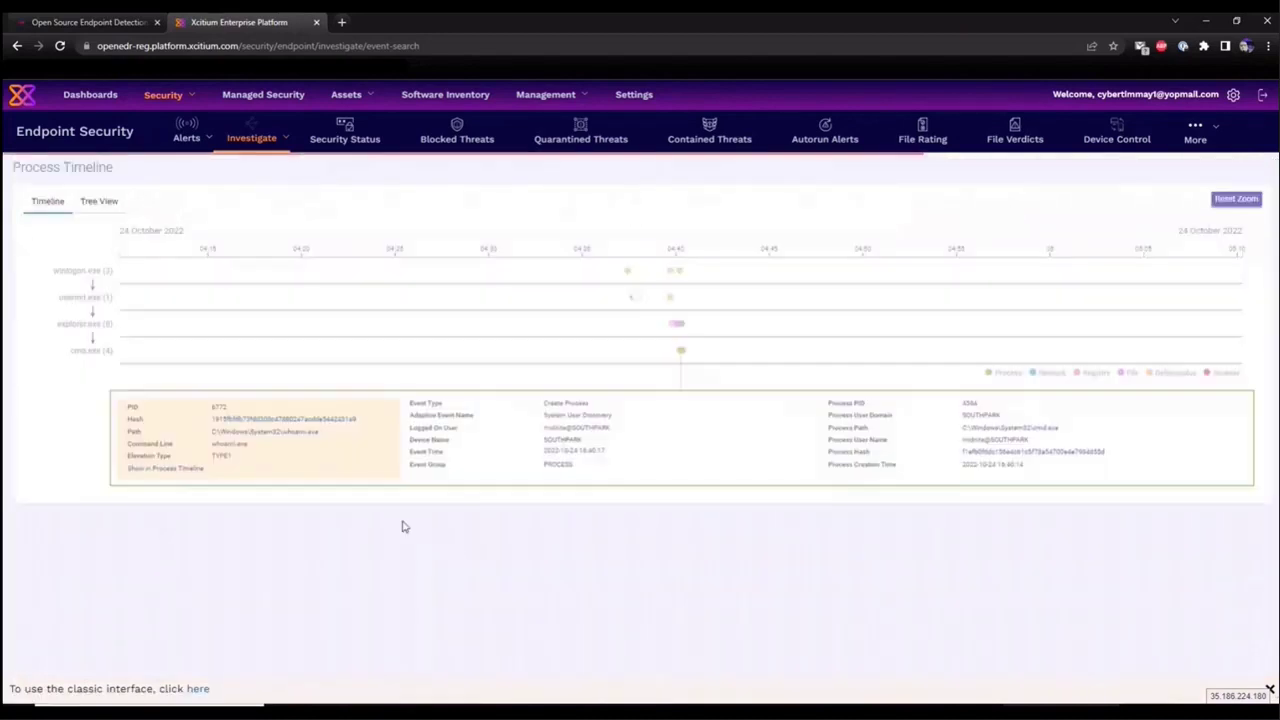
scroll(803, 332, "up", 3)
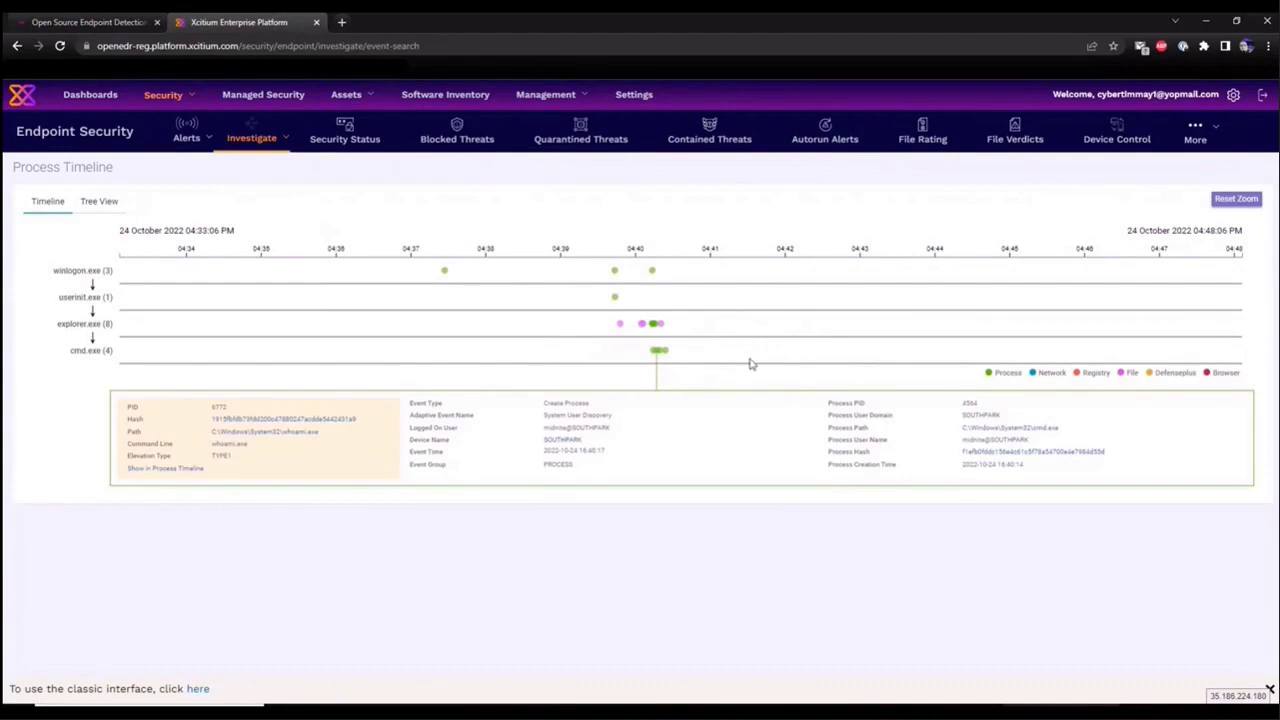
left_click(100, 203)
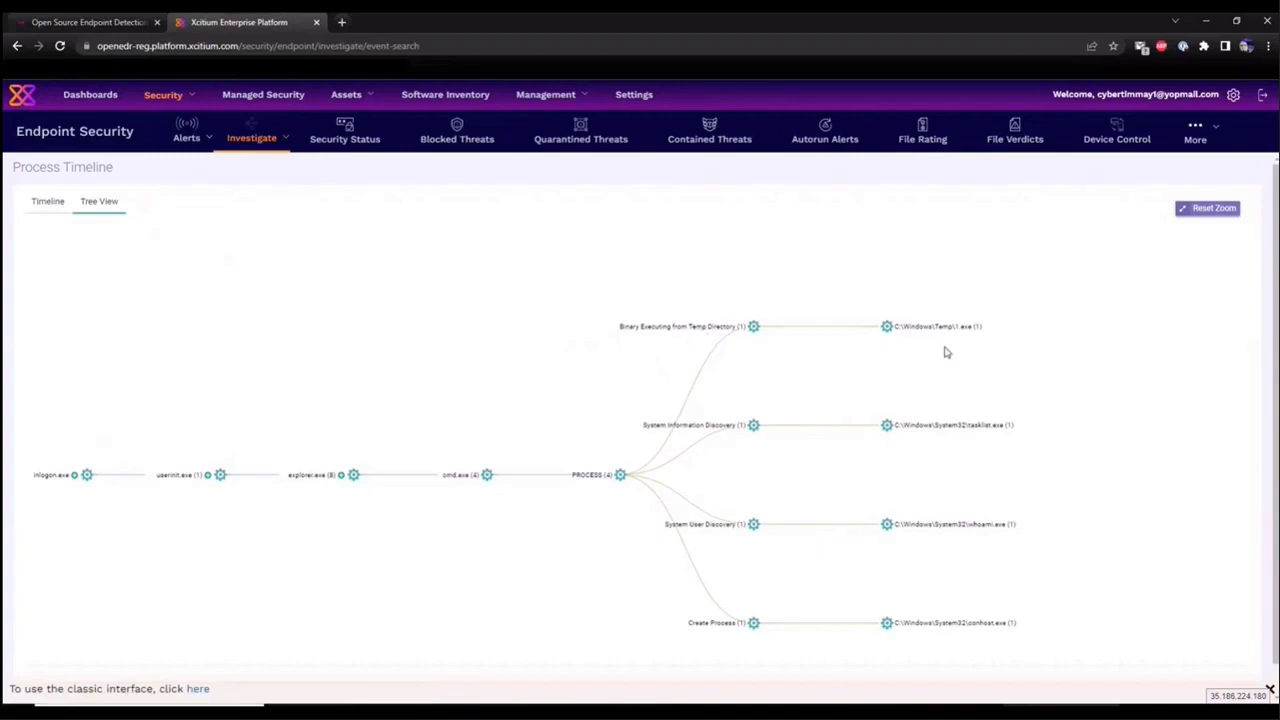
- Go back to Event Search and add a Command Line column to the events table
mouse_move(252, 137)
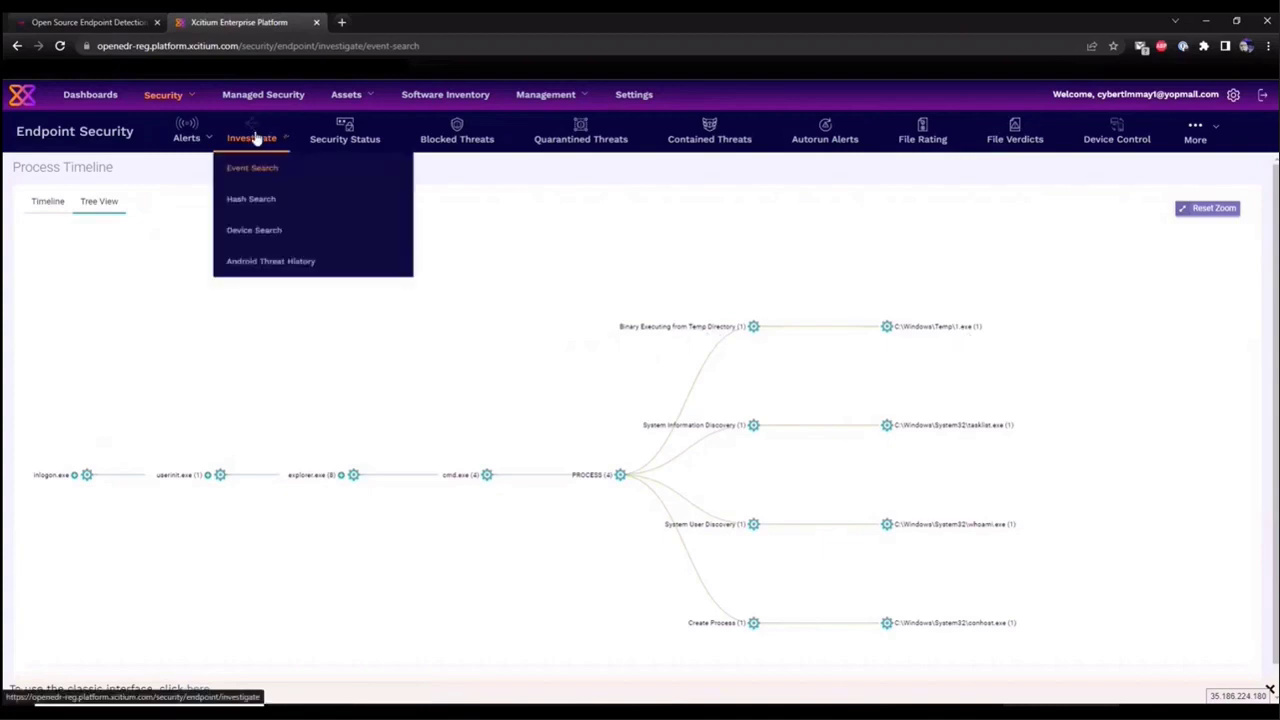
left_click(251, 165)
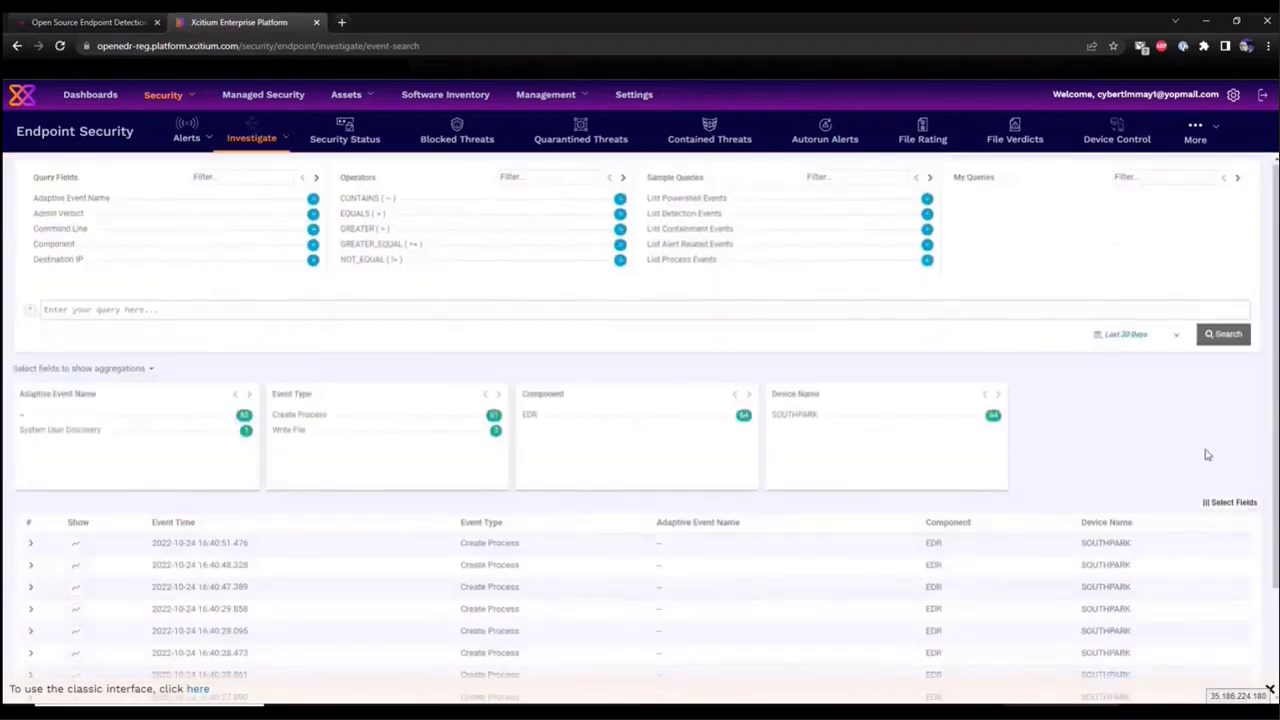
scroll(1203, 465, "down", 2)
left_click(1226, 369)
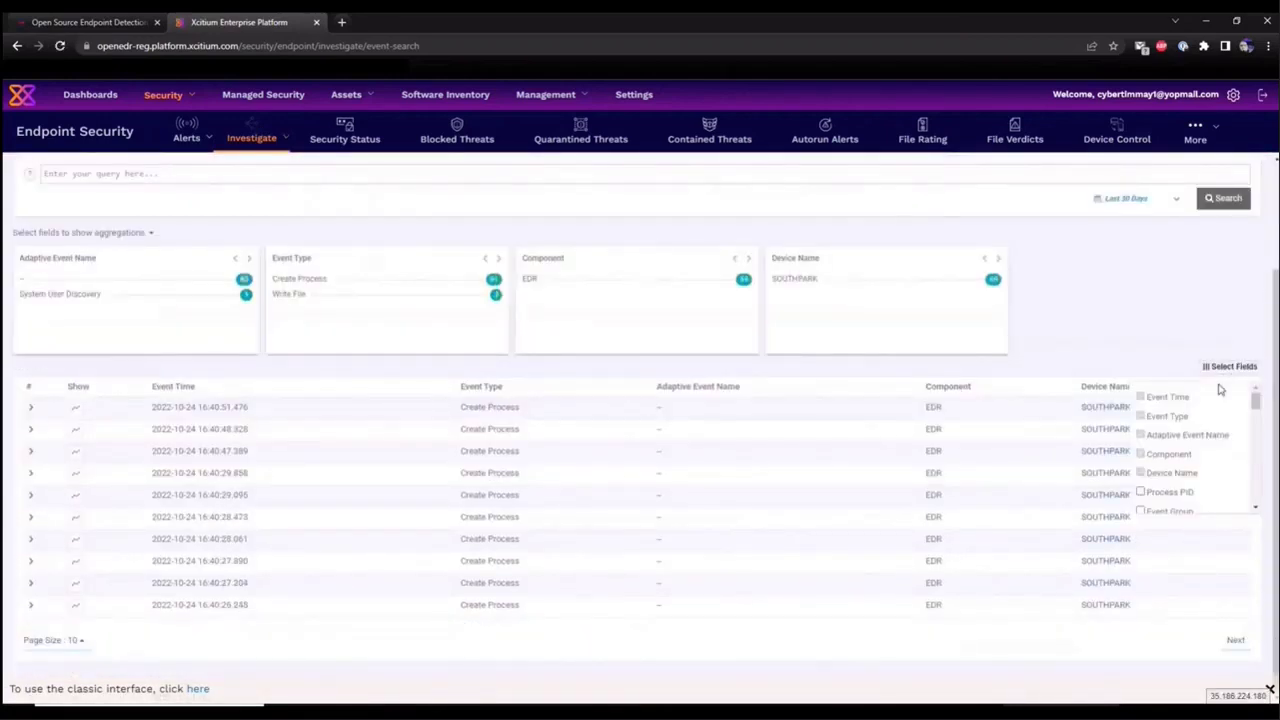
scroll(1190, 438, "down", 5)
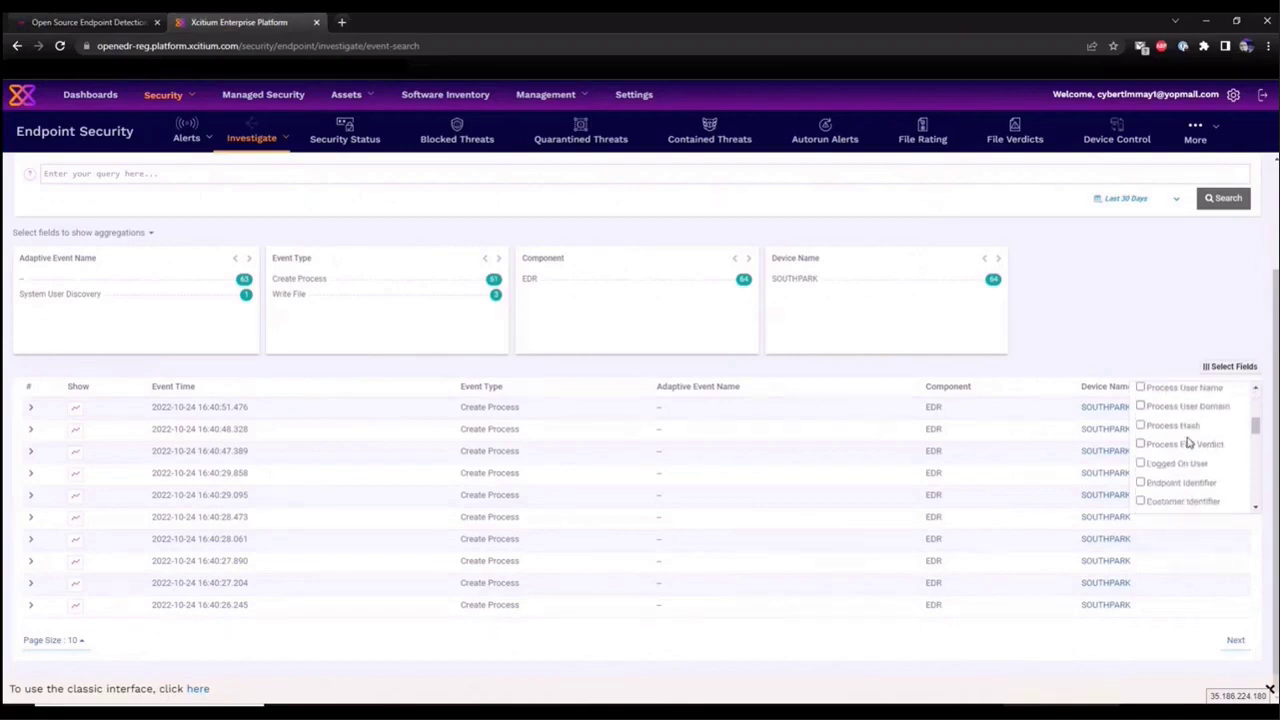
scroll(1188, 443, "down", 4)
left_click(1141, 444)
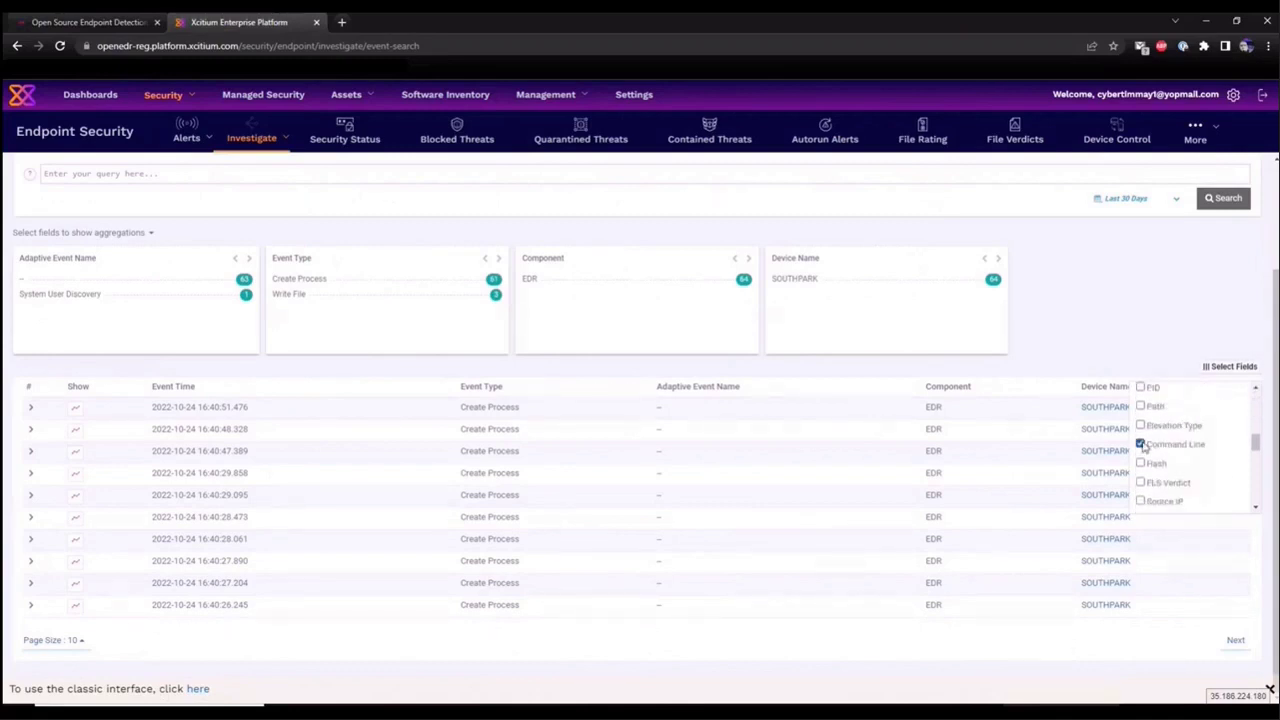
scroll(1183, 458, "up", 5)
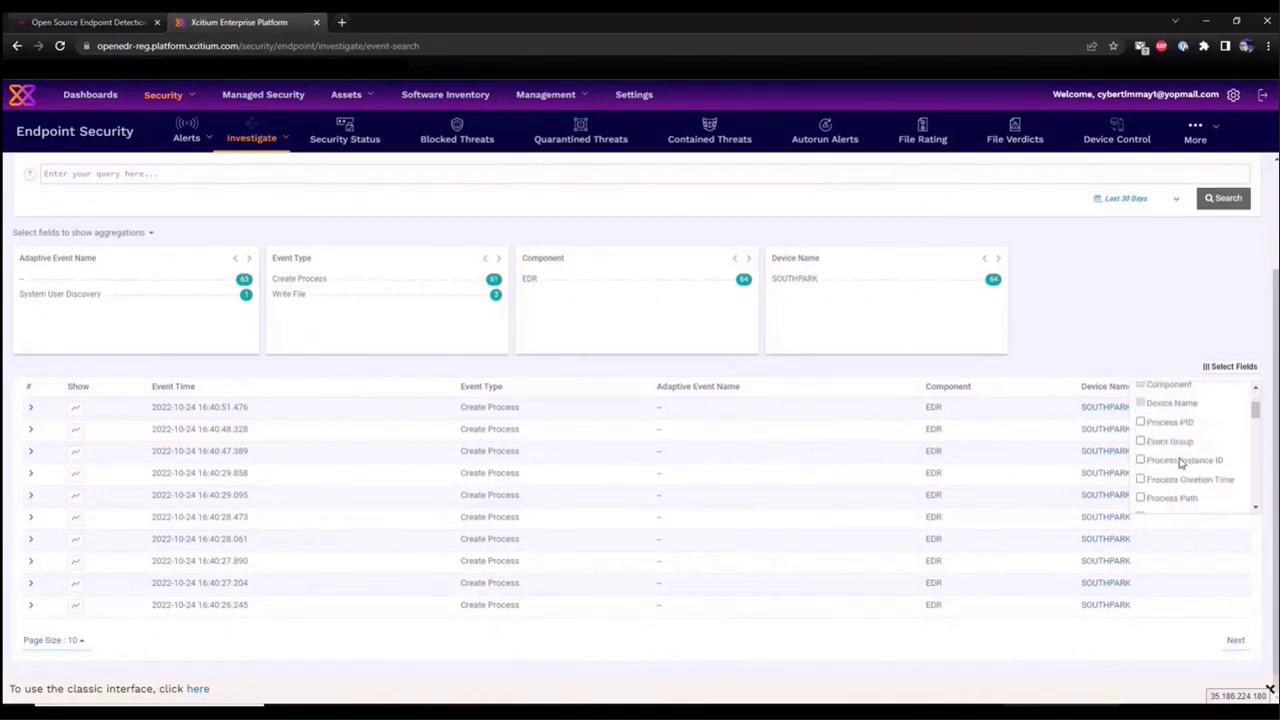
scroll(1185, 460, "down", 10)
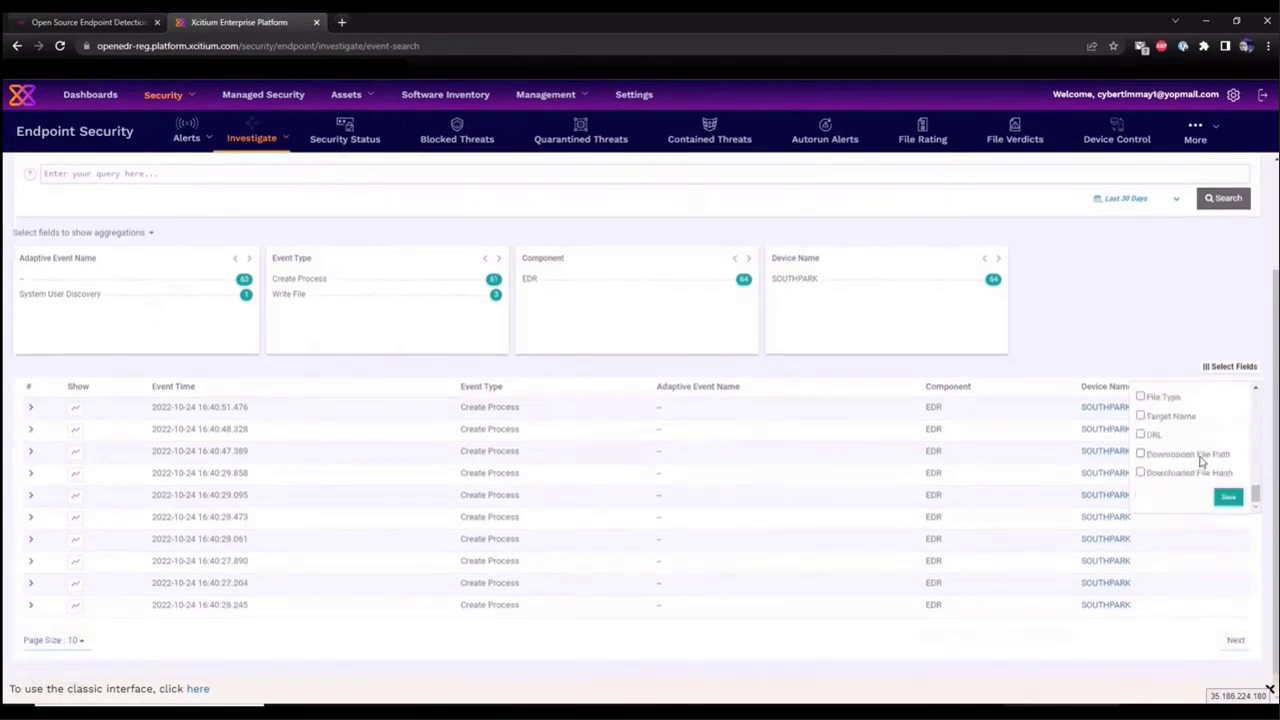
left_click(1228, 497)
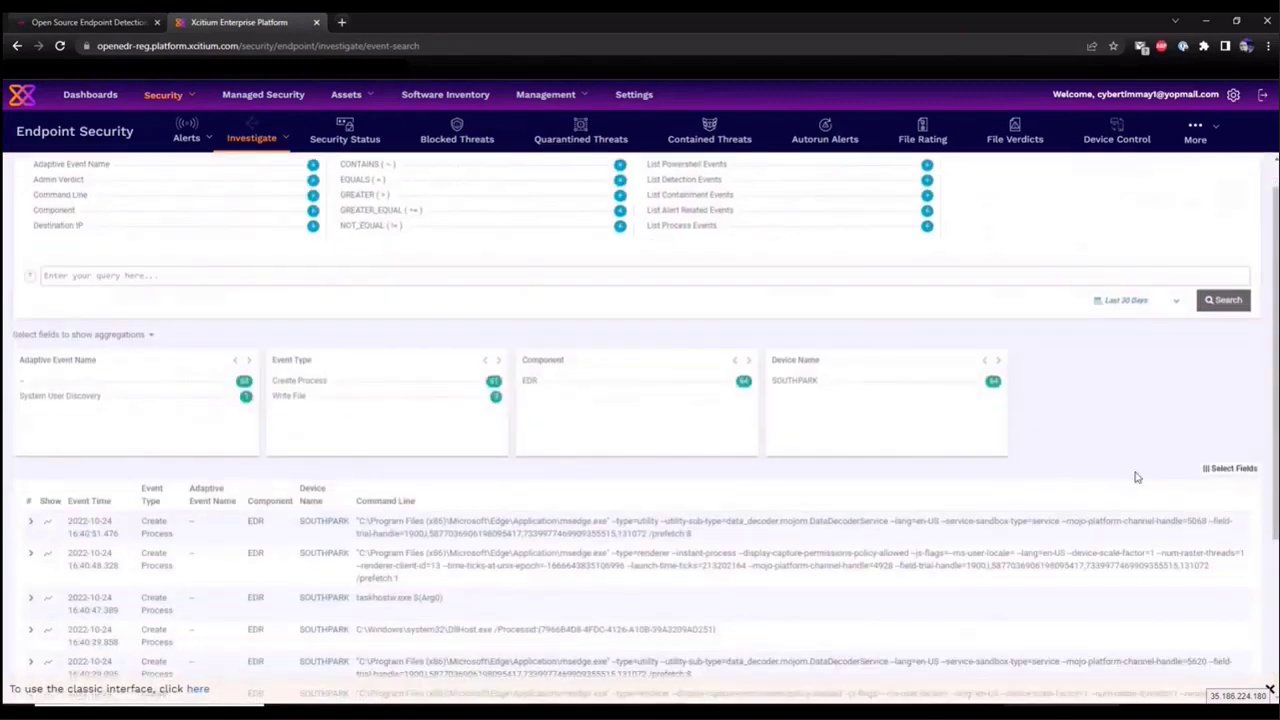
- Show more rows per page and scroll through the test.bat, whoami.exe, tasklist.exe and 1.exe events
scroll(1136, 477, "down", 3)
scroll(110, 660, "down", 1)
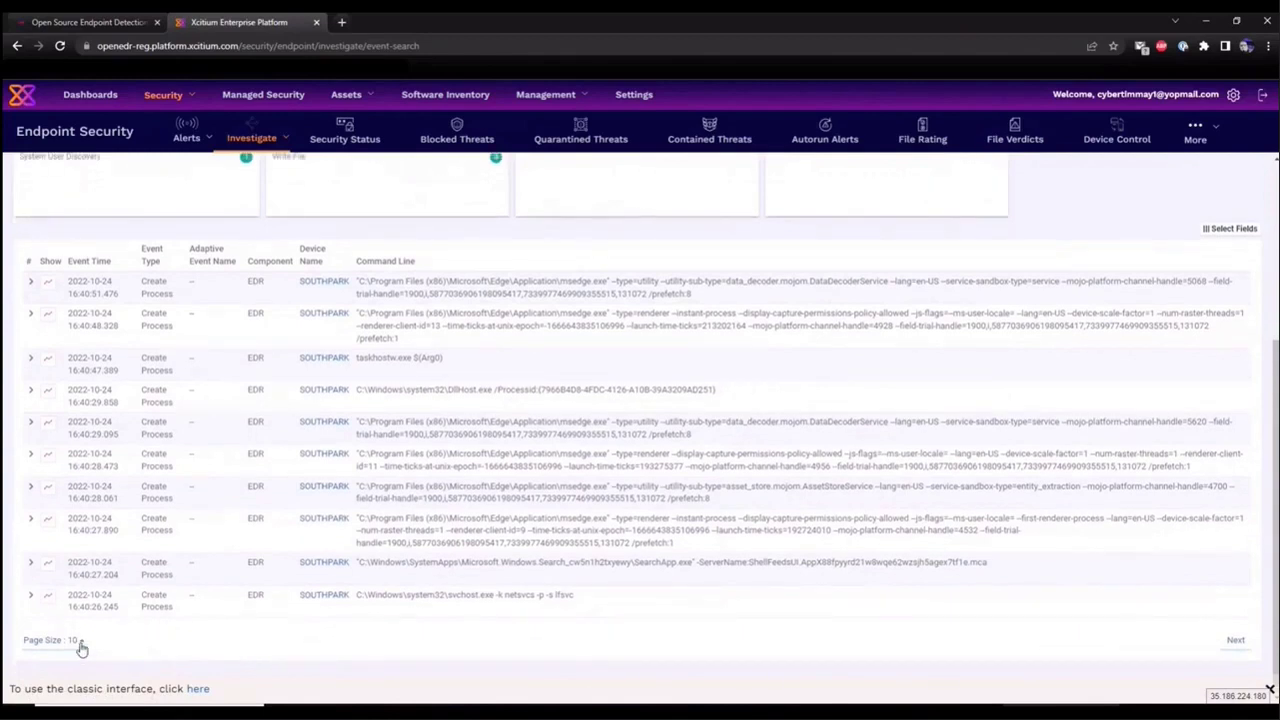
left_click(82, 645)
left_click(72, 614)
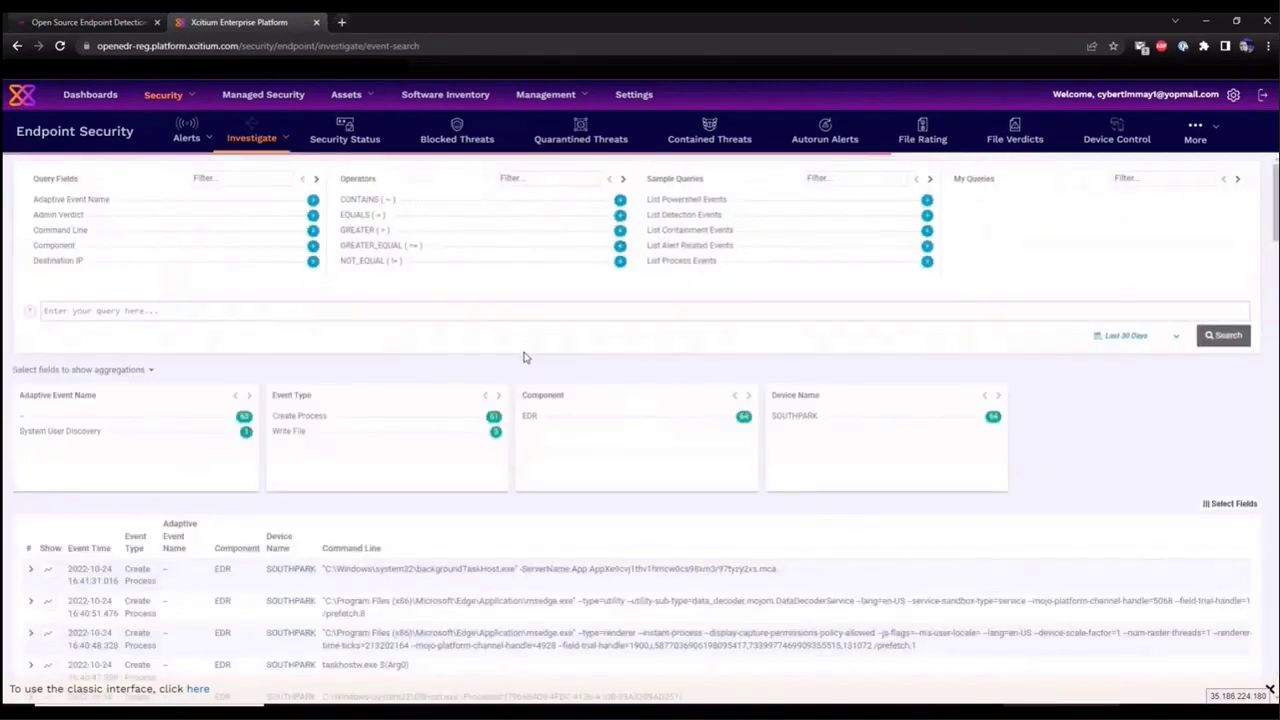
scroll(583, 403, "down", 10)
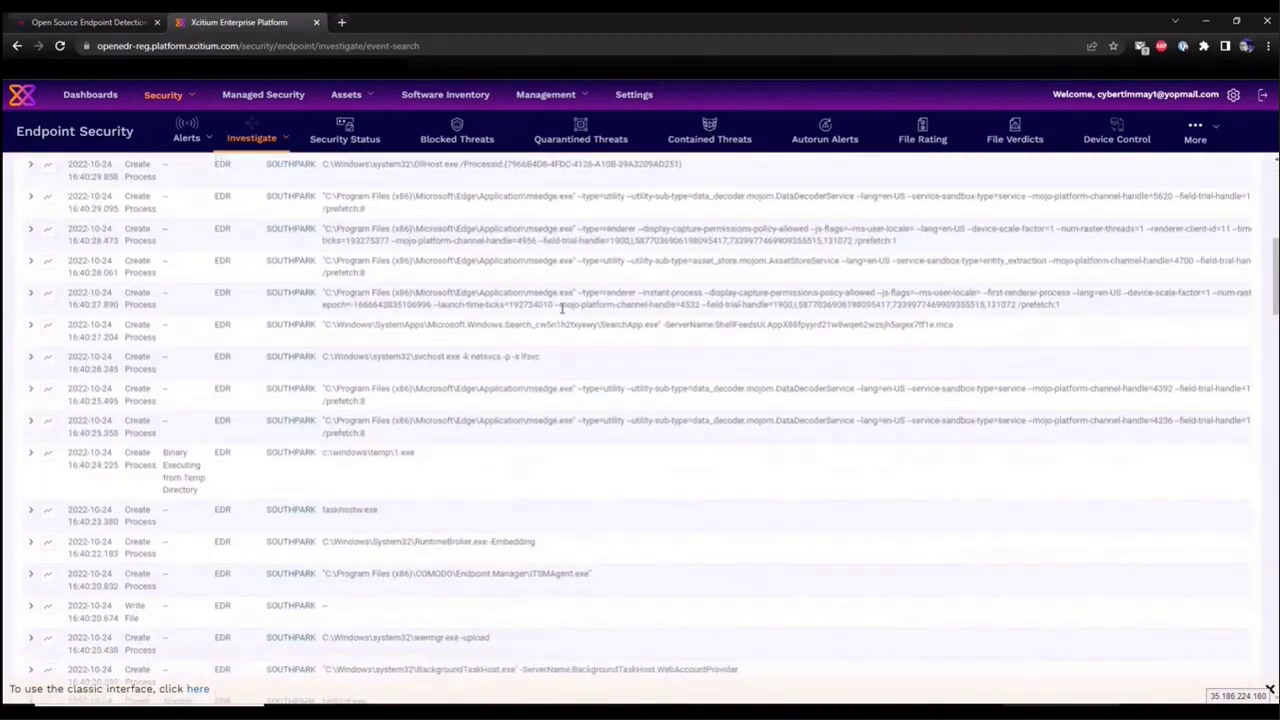
scroll(545, 315, "down", 2)
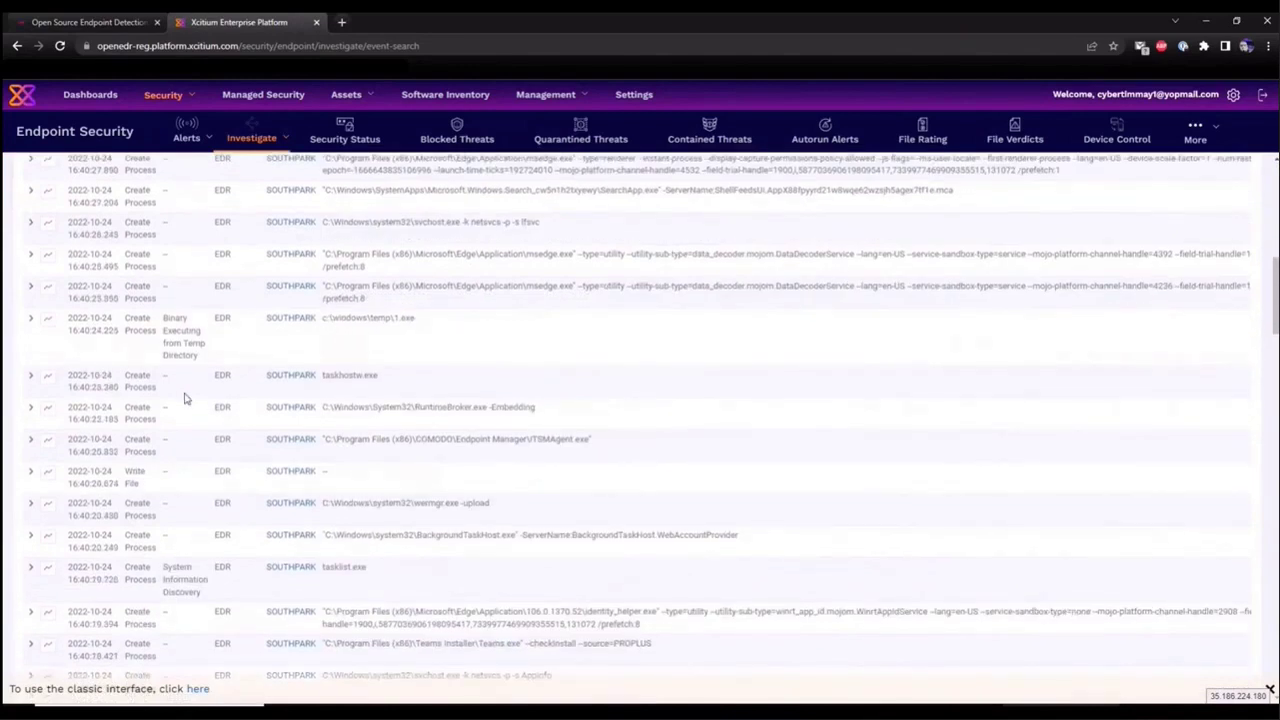
scroll(184, 398, "down", 4)
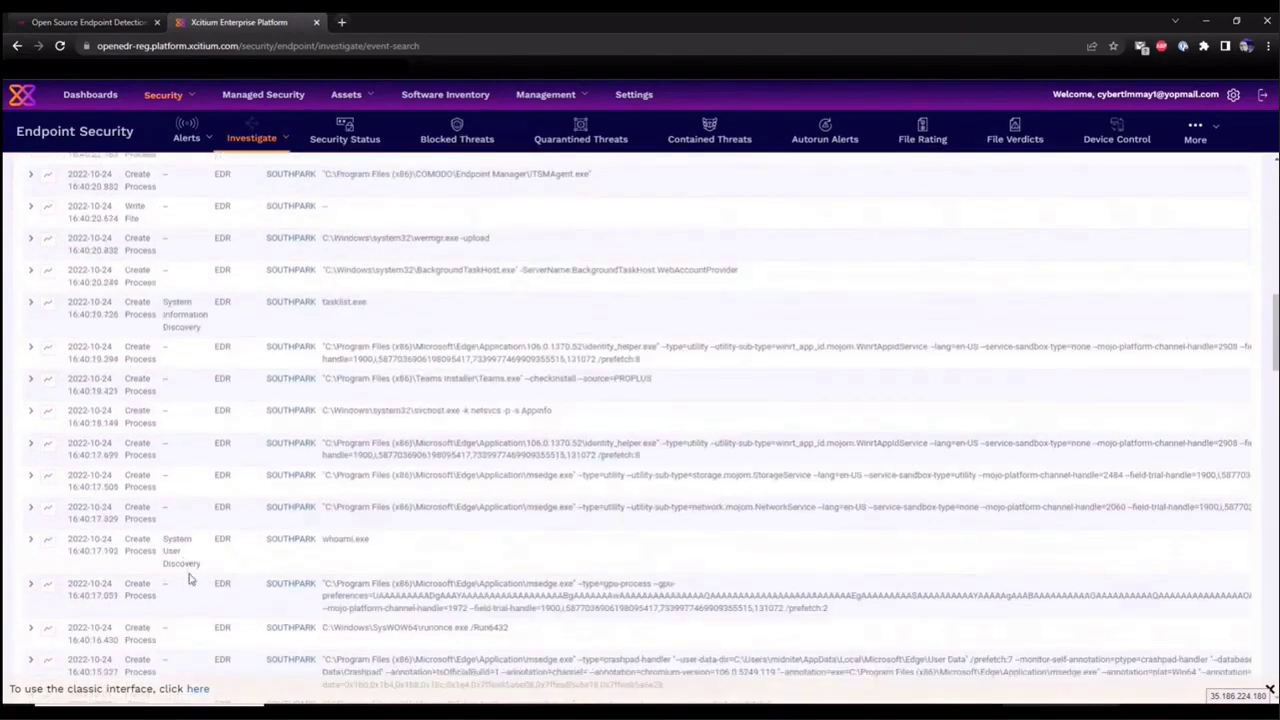
scroll(205, 493, "up", 2)
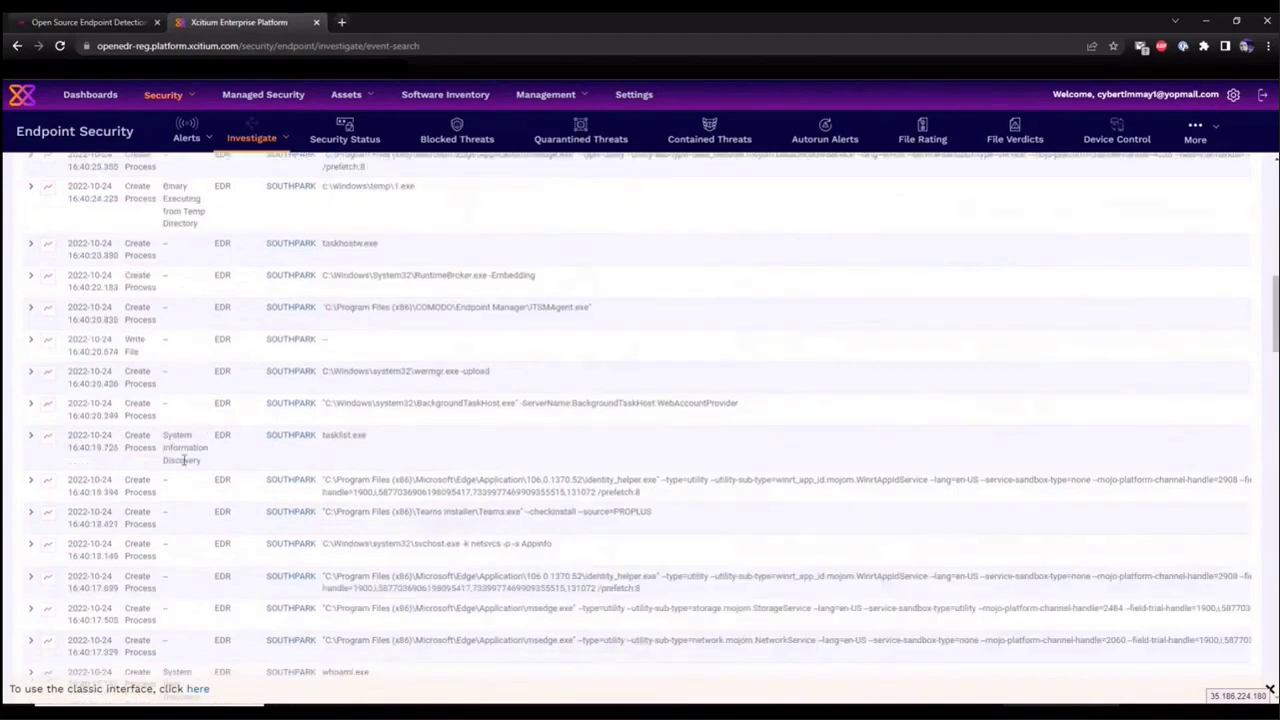
scroll(175, 300, "up", 1)
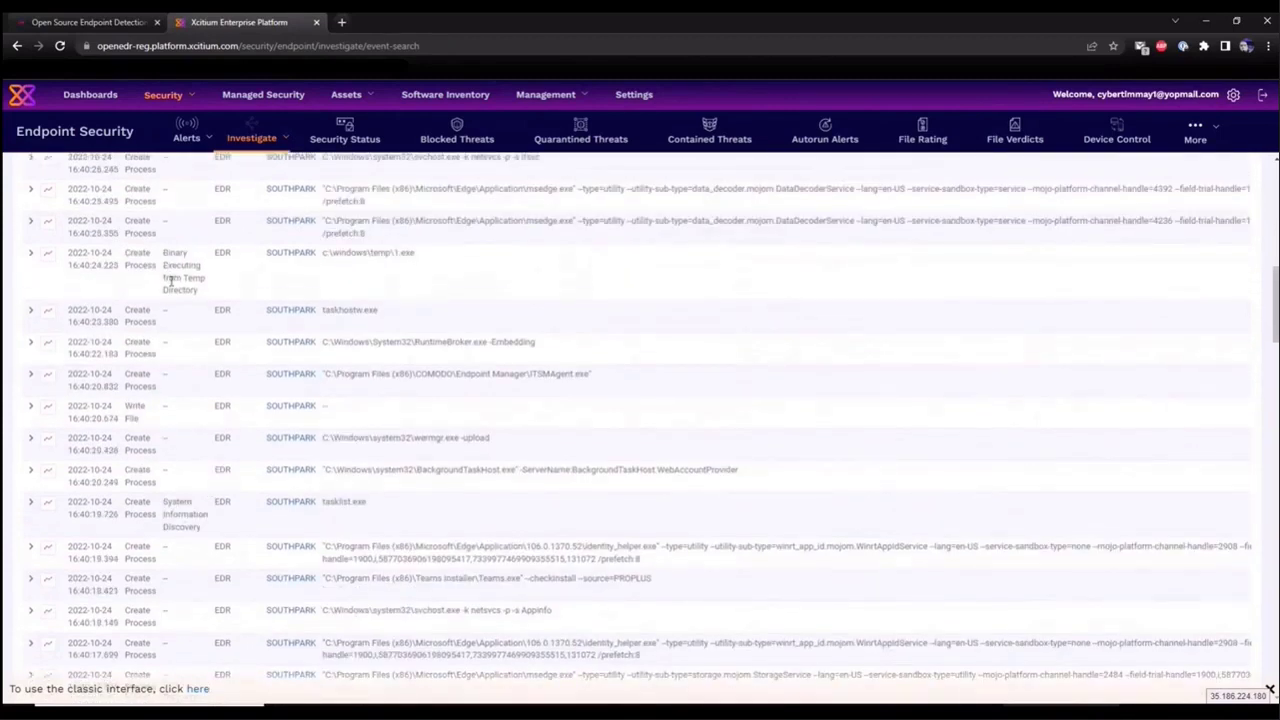
scroll(183, 300, "down", 4)
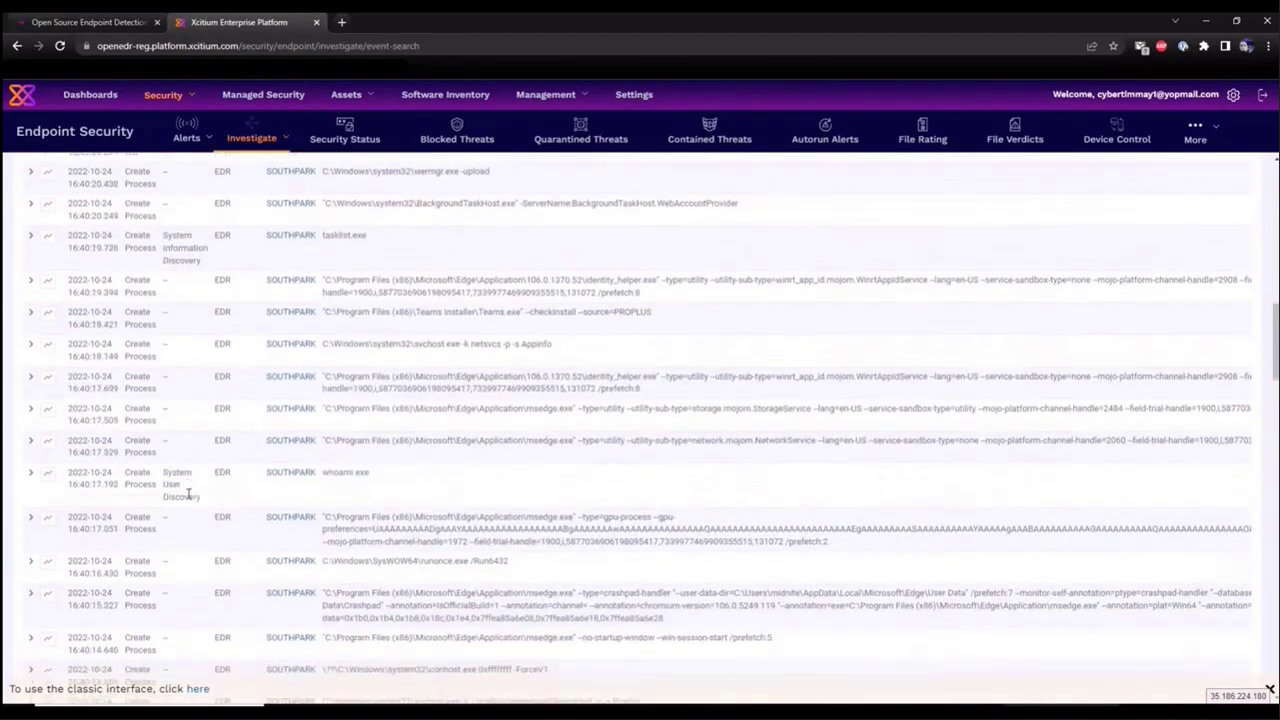
scroll(238, 510, "down", 2)
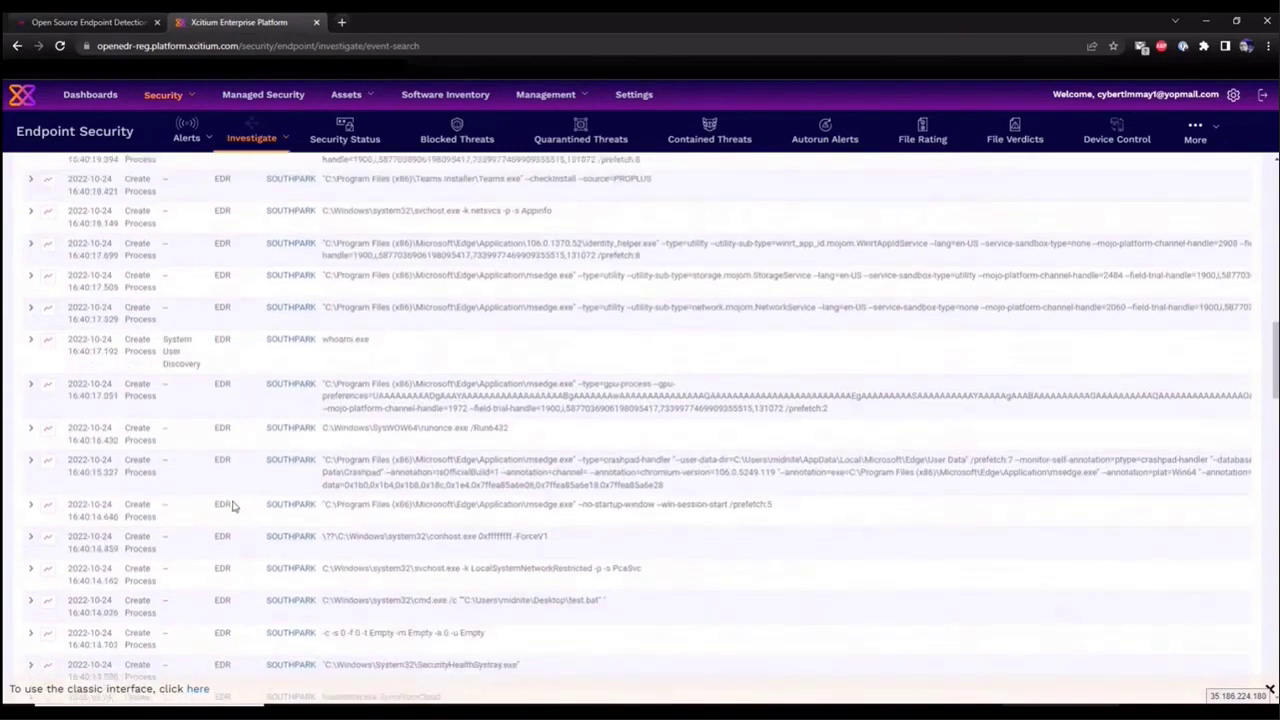
scroll(230, 505, "down", 1)
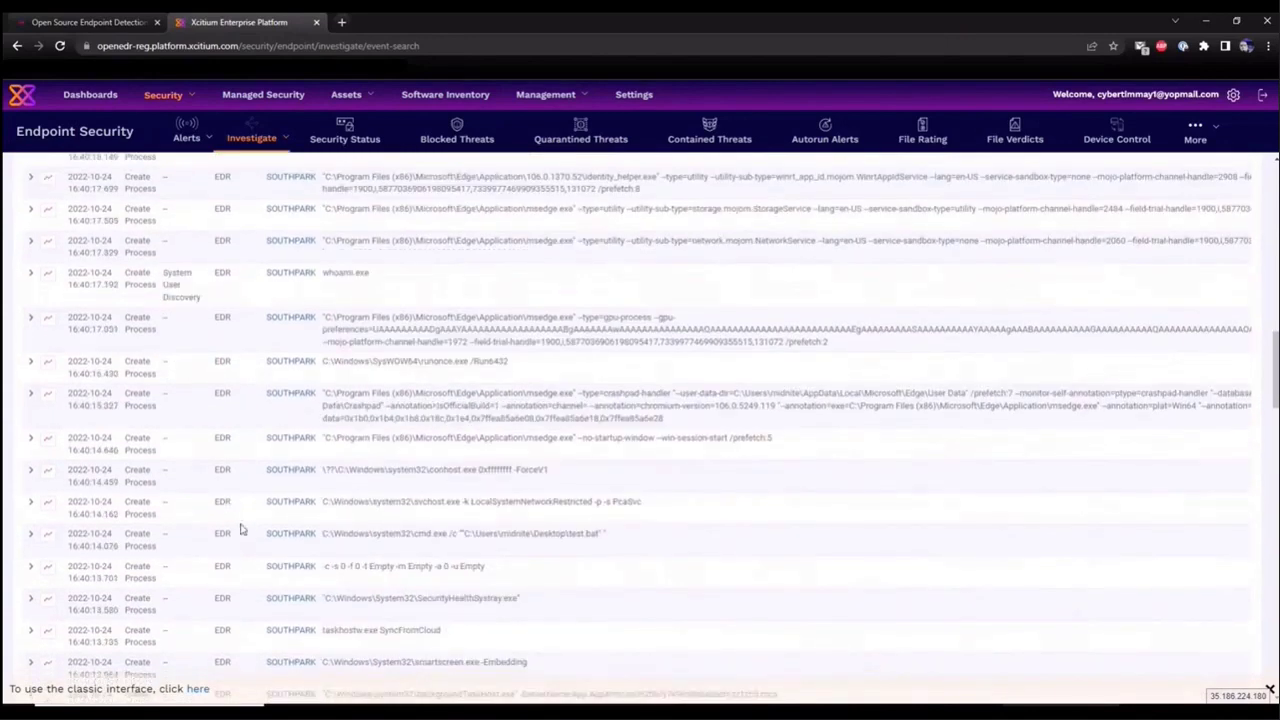
scroll(420, 575, "up", 2)
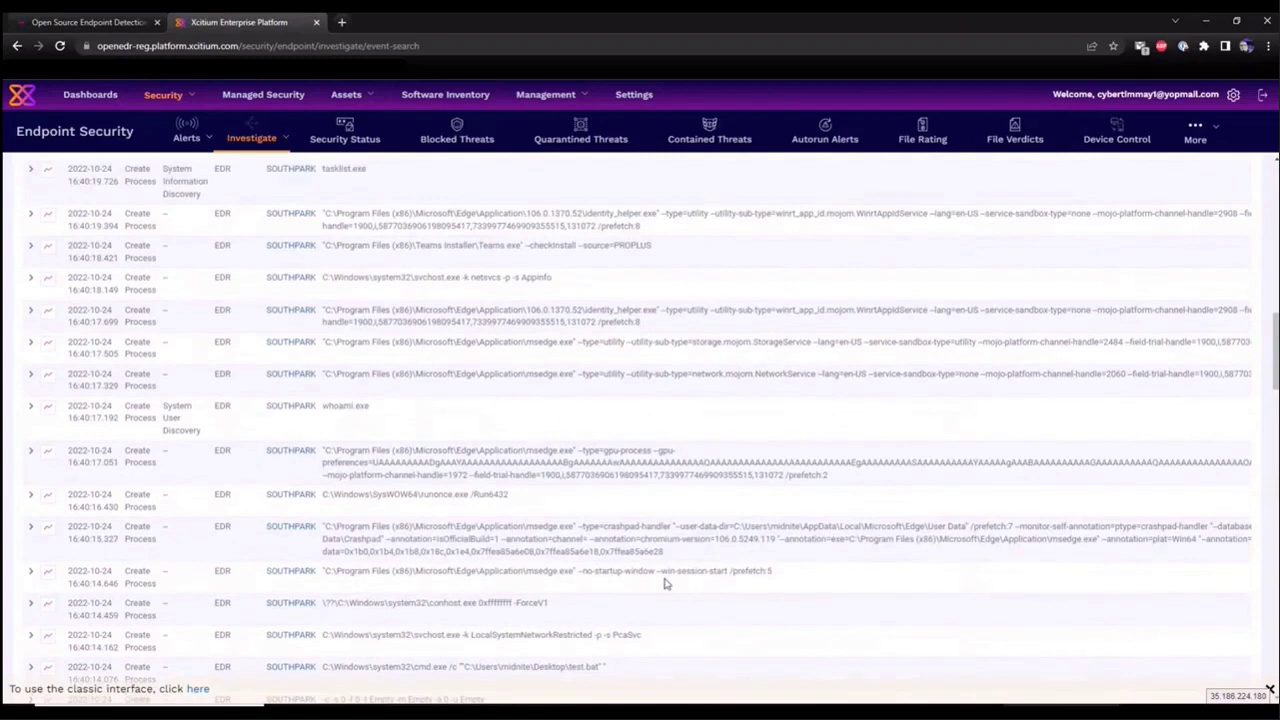